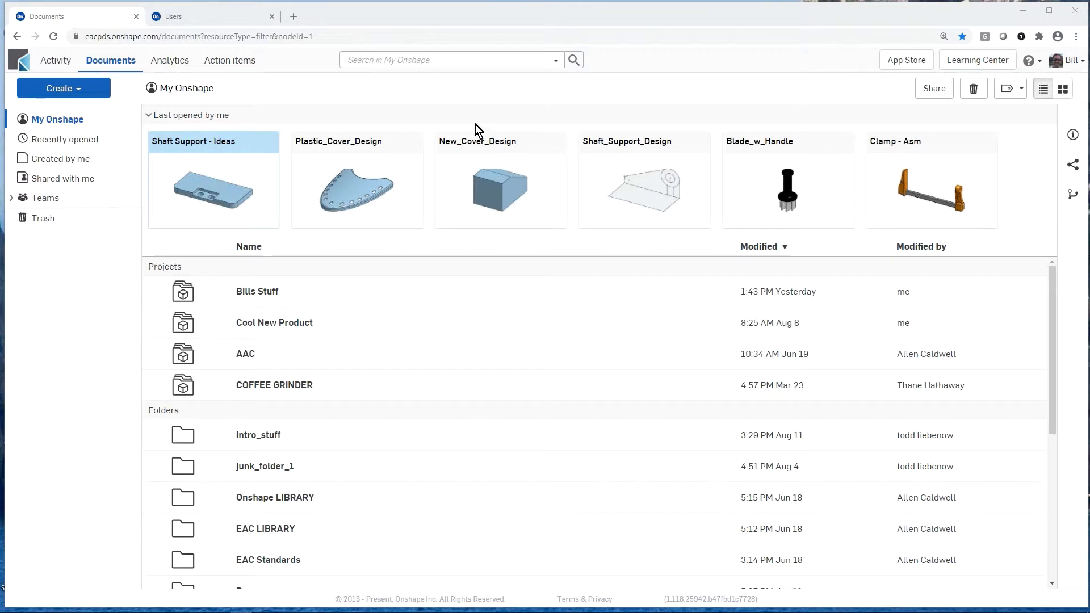
Review the enterprise's user list with user types and statuses, and its list of teams.
click(204, 17)
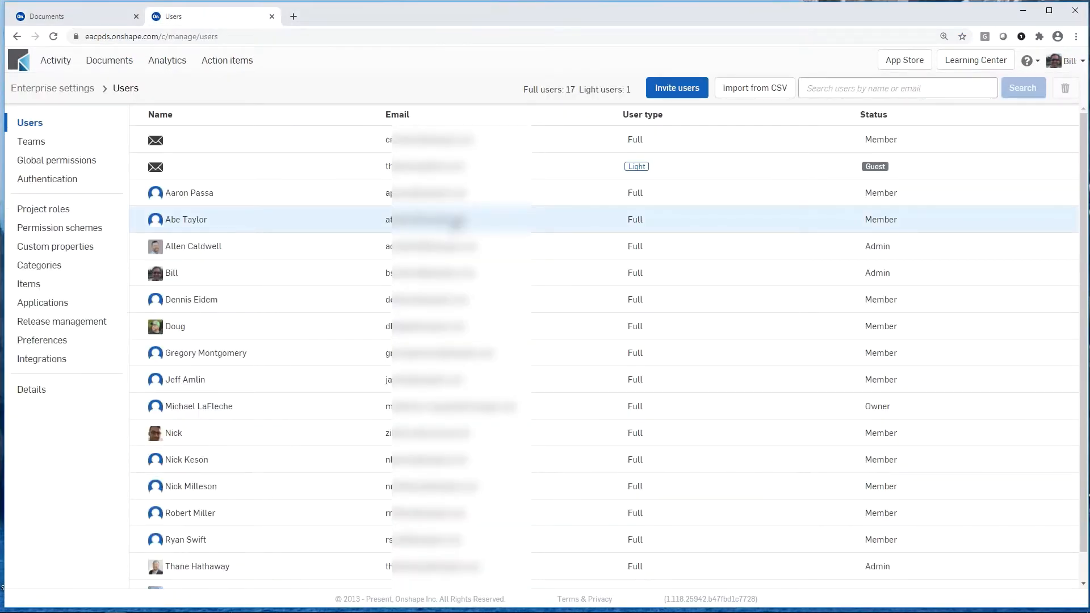
scroll(289, 382, down, 1)
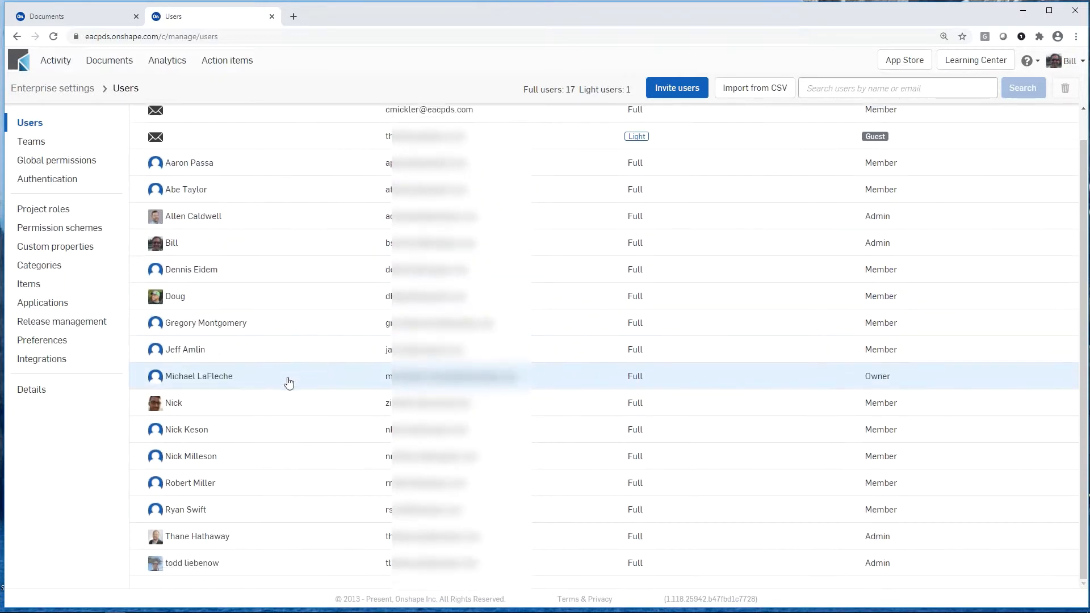
scroll(289, 381, up, 1)
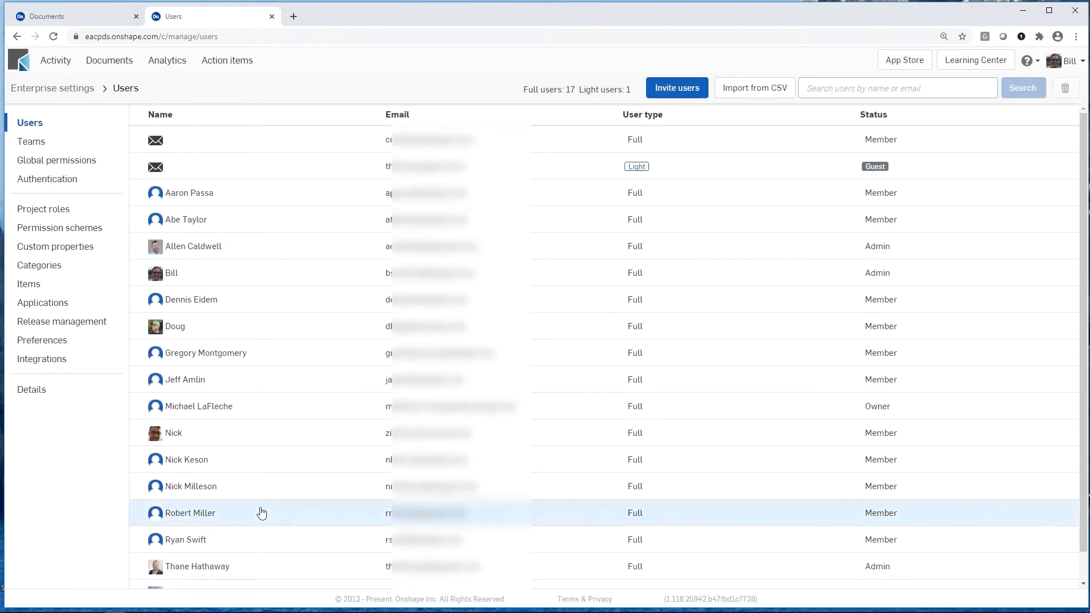
click(32, 142)
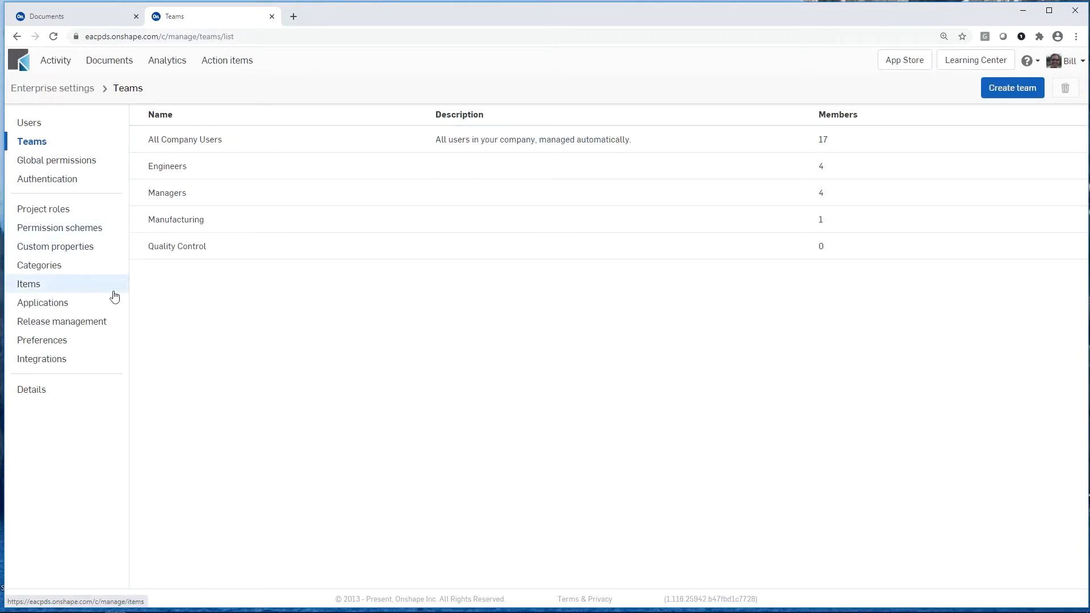
Examine the release workflow and the revision and part number settings in the enterprise's release management.
click(112, 327)
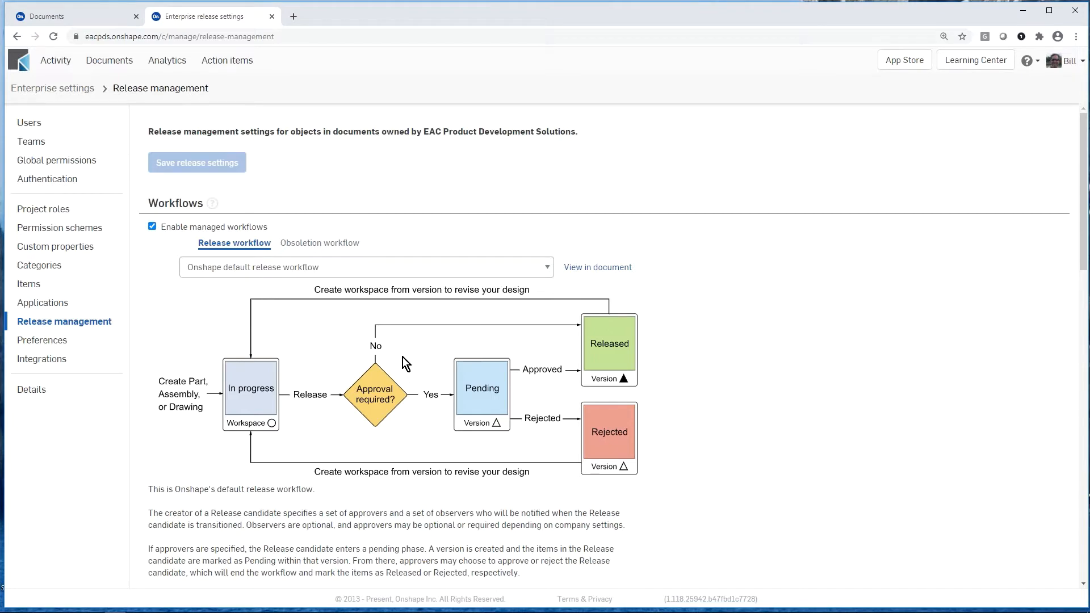
scroll(403, 356, down, 6)
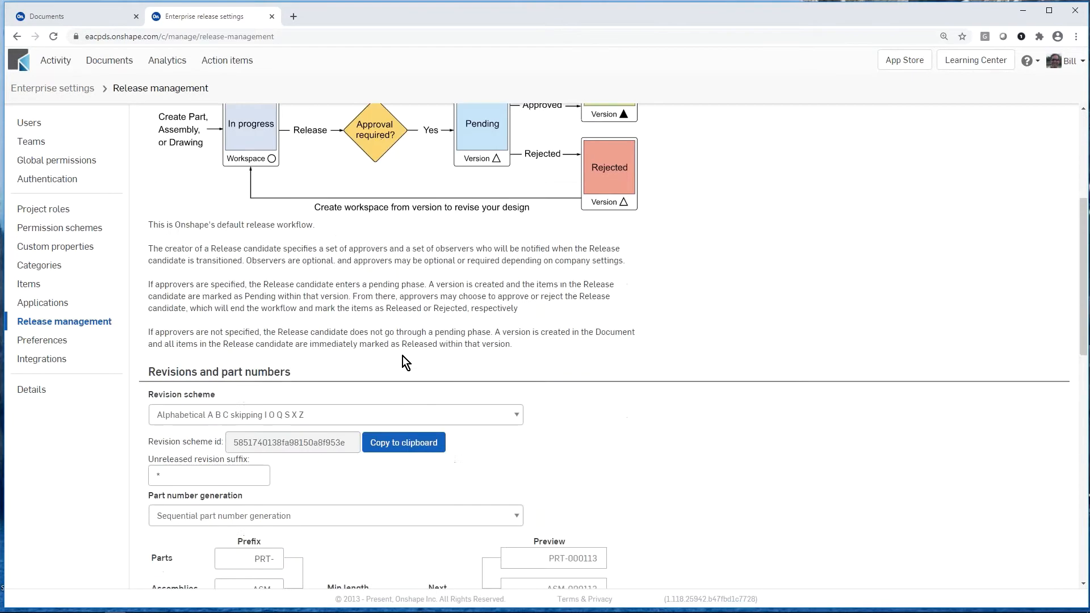
scroll(403, 356, down, 1)
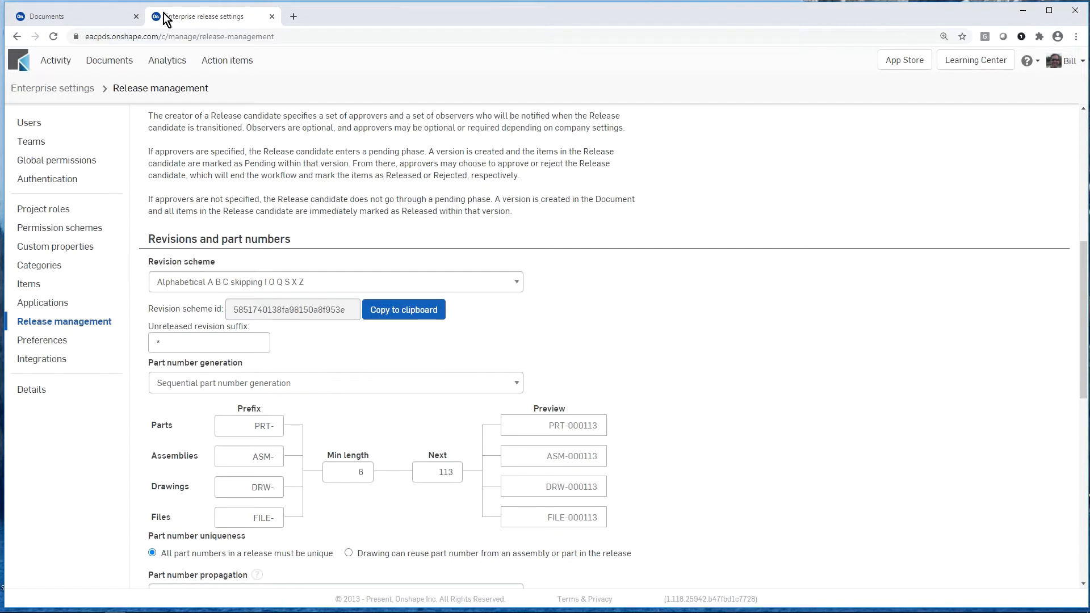
Open the Shaft Support - Ideas document and switch to its RIGHT_support workspace through the version history.
click(113, 11)
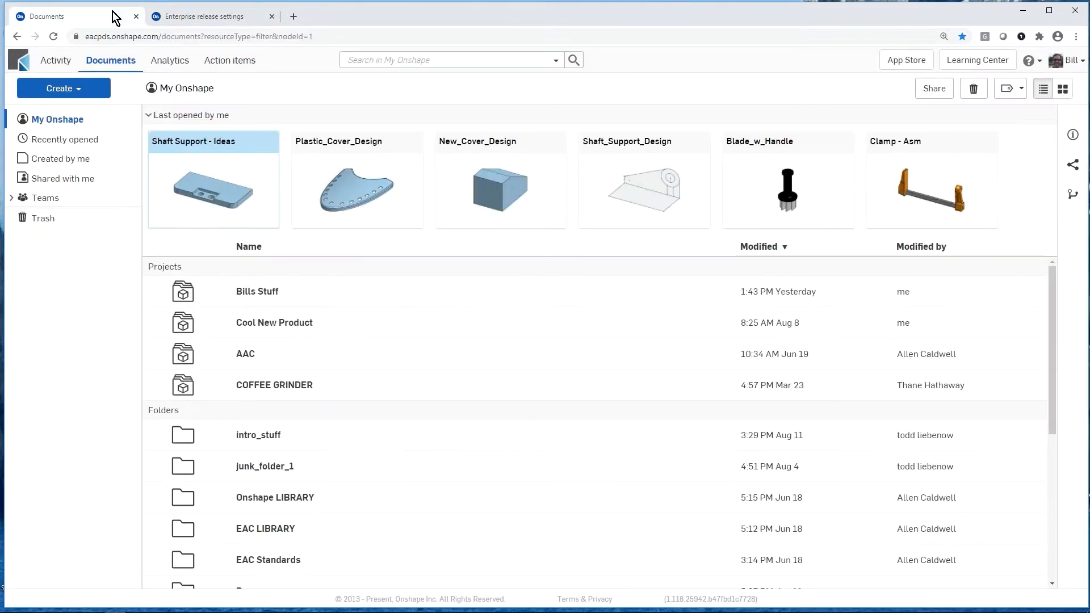
click(217, 147)
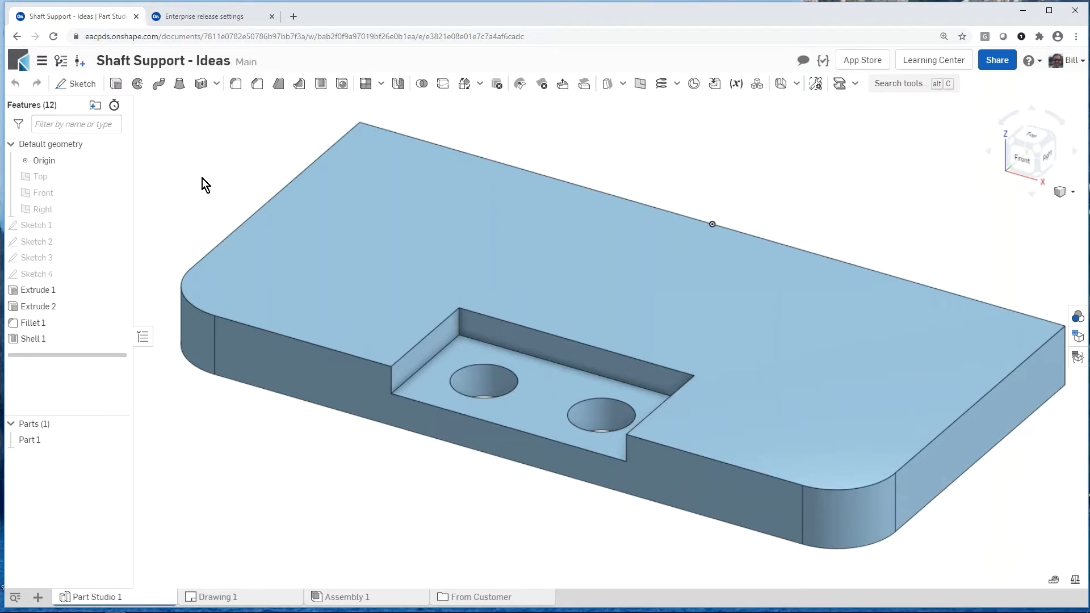
click(61, 61)
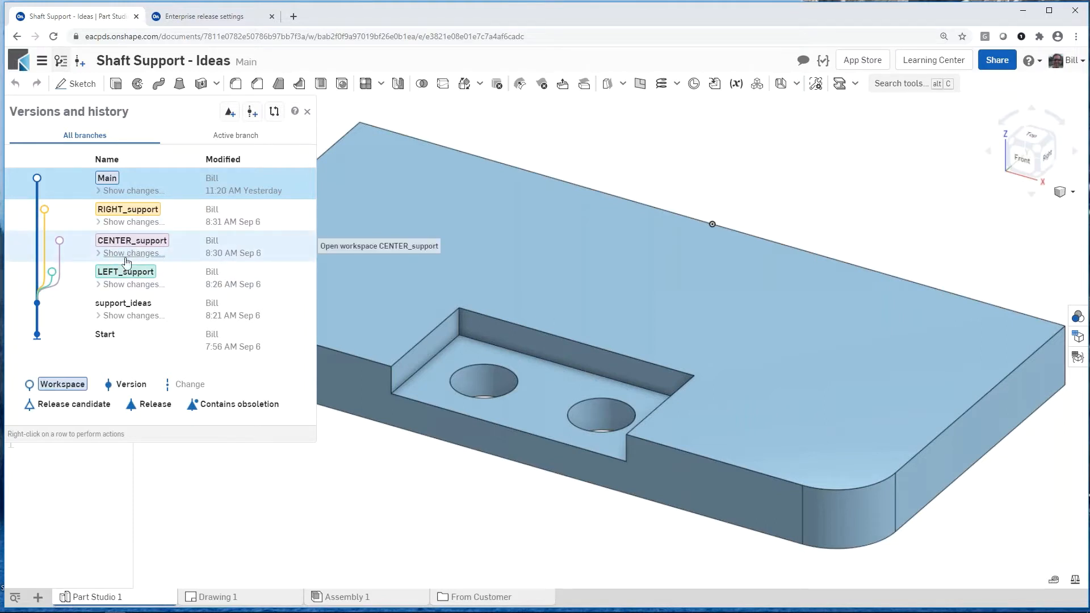
click(119, 214)
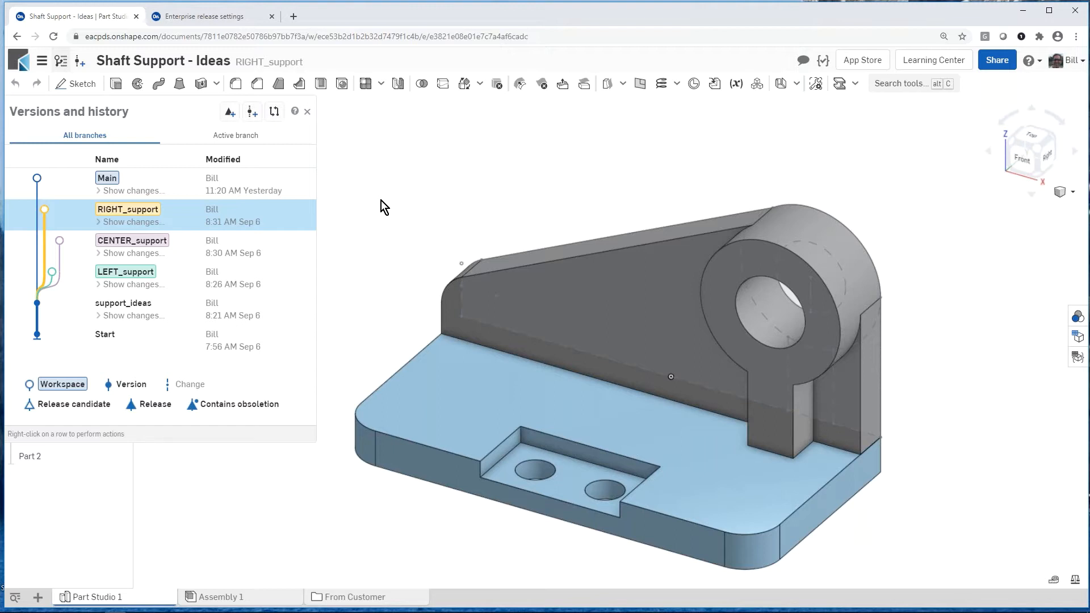
Share the document with an individual colleague, granting Can view permission with commenting allowed, and close the share settings.
click(995, 61)
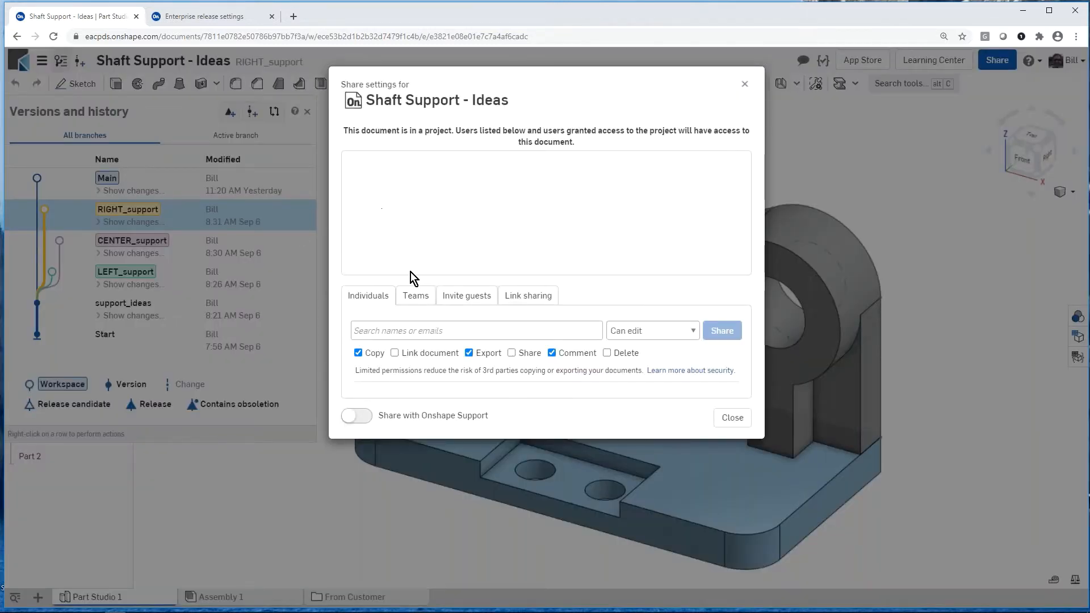
click(407, 331)
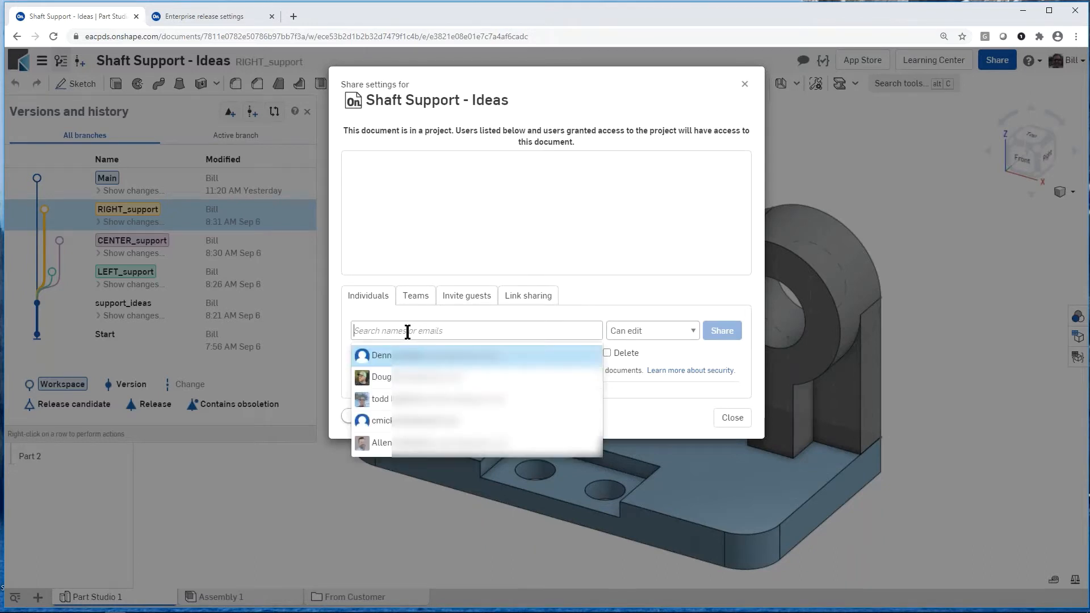
text(nick)
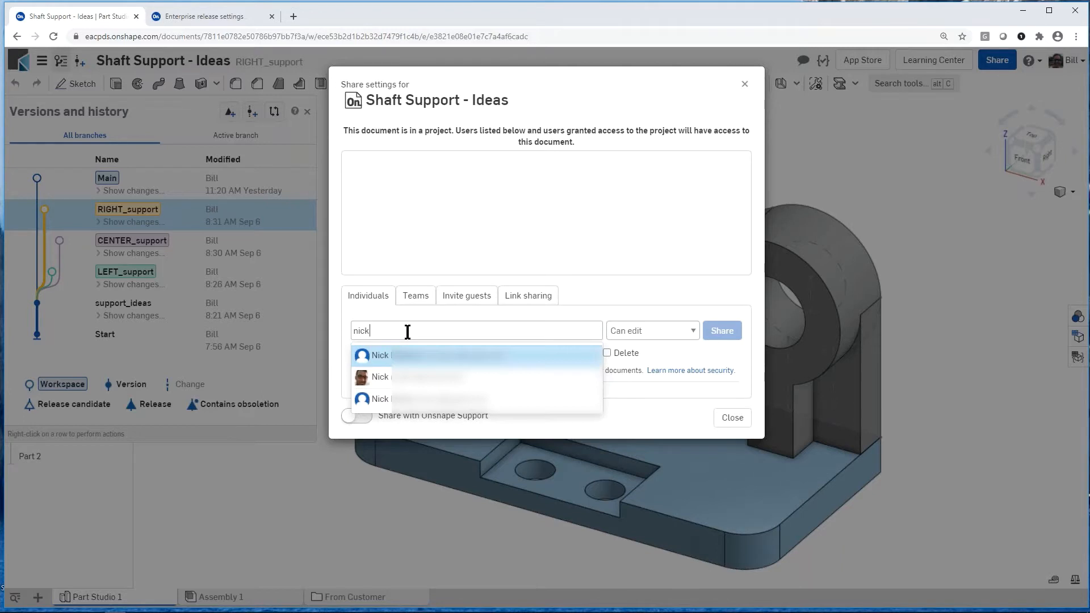
click(402, 376)
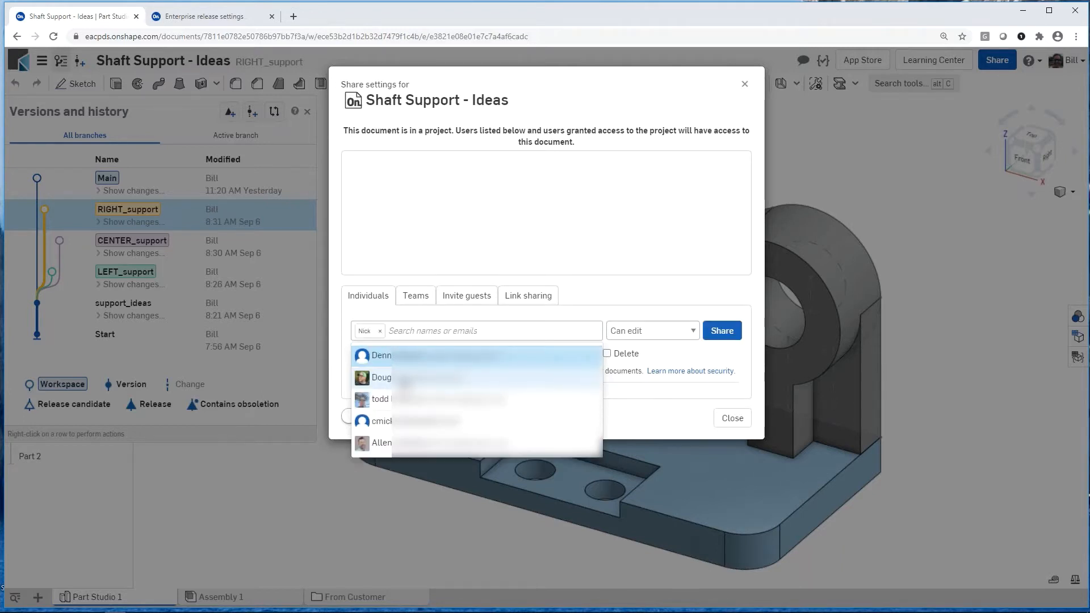
click(693, 331)
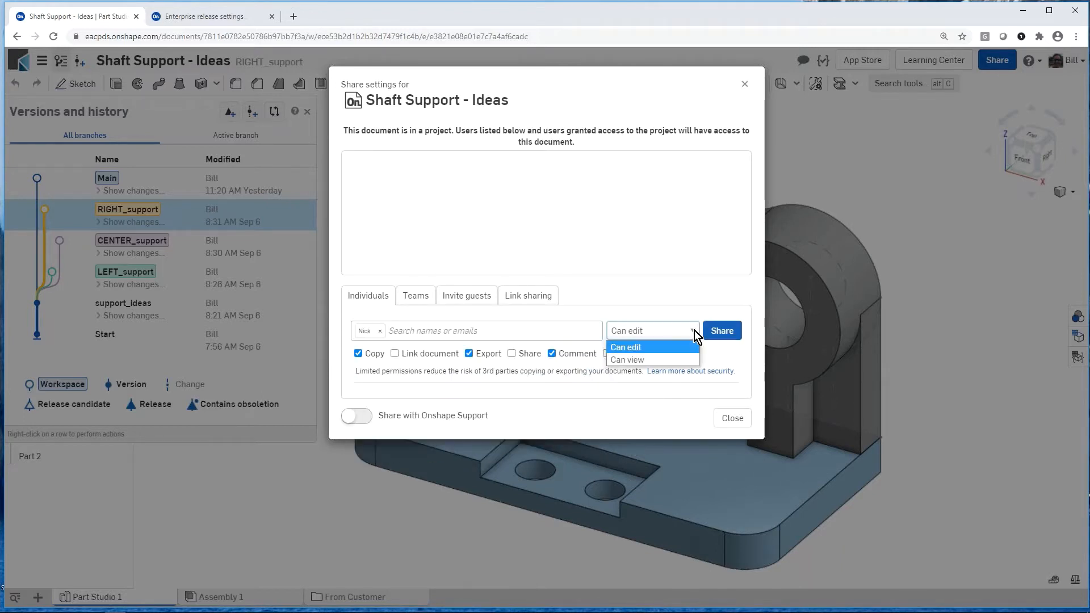
click(653, 361)
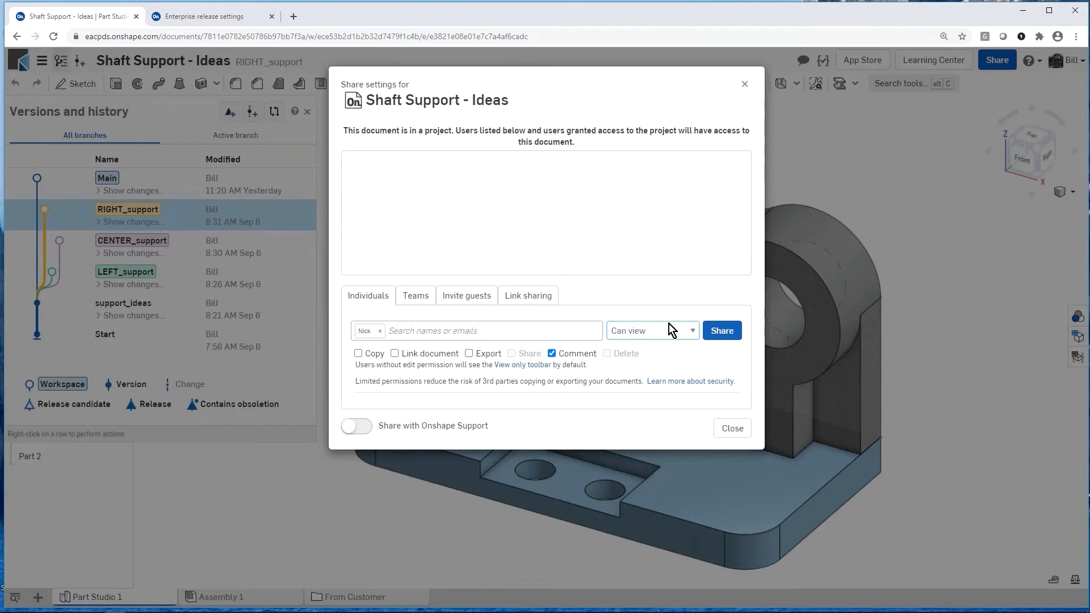
click(729, 334)
drag(667, 89, 476, 98)
click(739, 334)
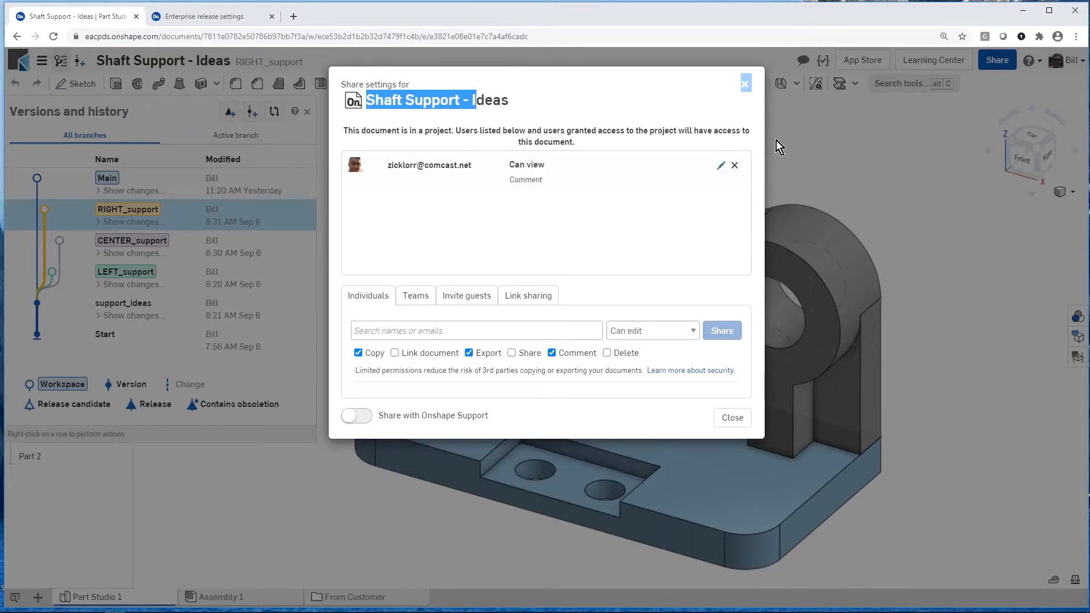
click(733, 417)
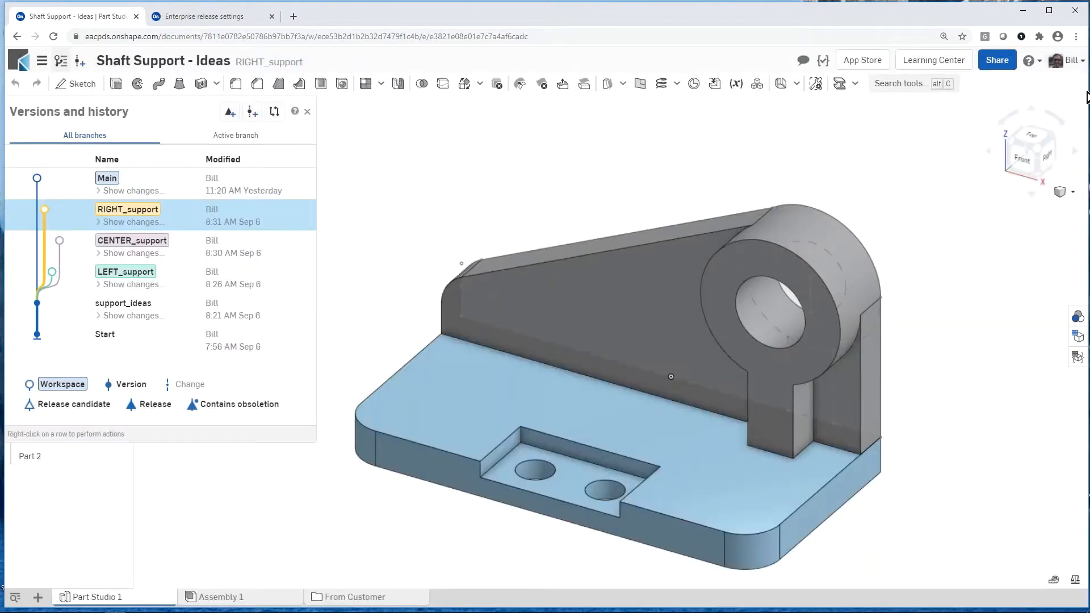
Narrow the browser window to make room beside it for the mirrored phone screen.
drag(1088, 96, 859, 98)
mouse_move(796, 105)
mouse_down()
mouse_move(784, 105)
mouse_move(793, 106)
mouse_up()
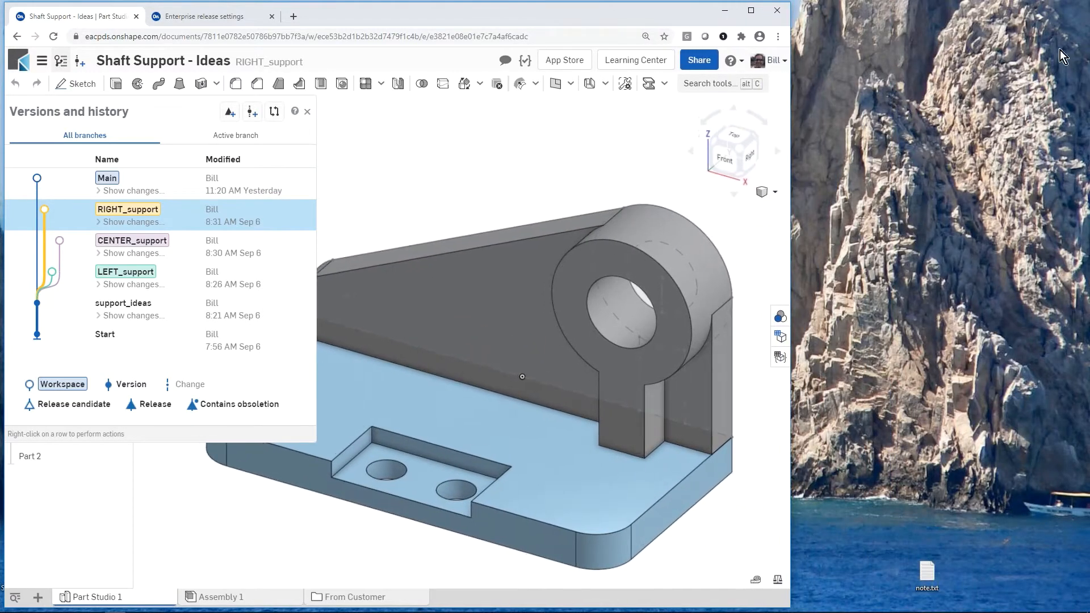
drag(1089, 73, 929, 24)
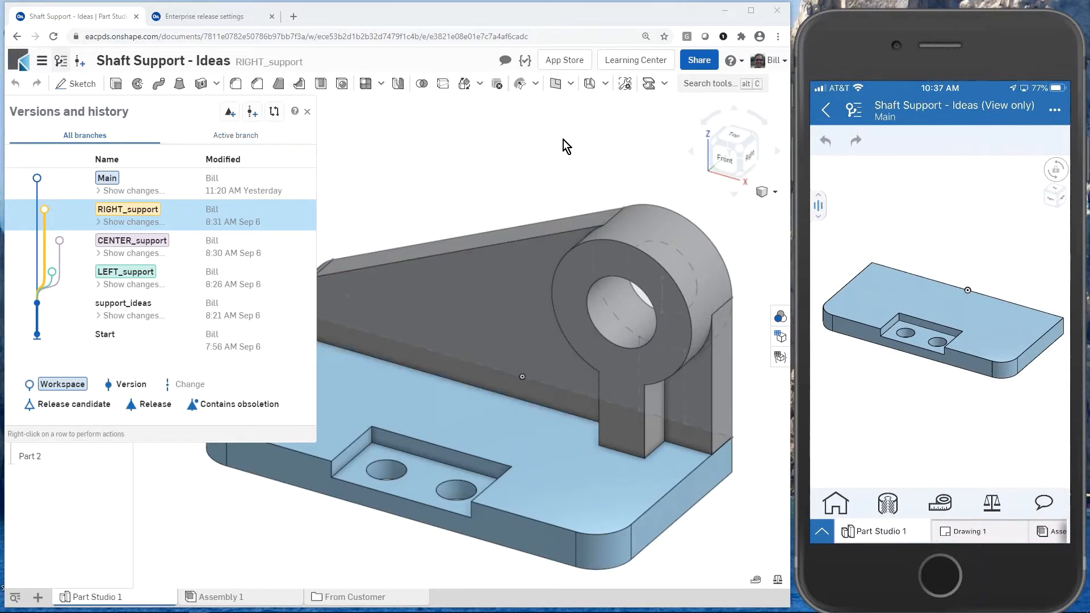
Post the comment "lets review" in the RIGHT_support workspace.
click(501, 63)
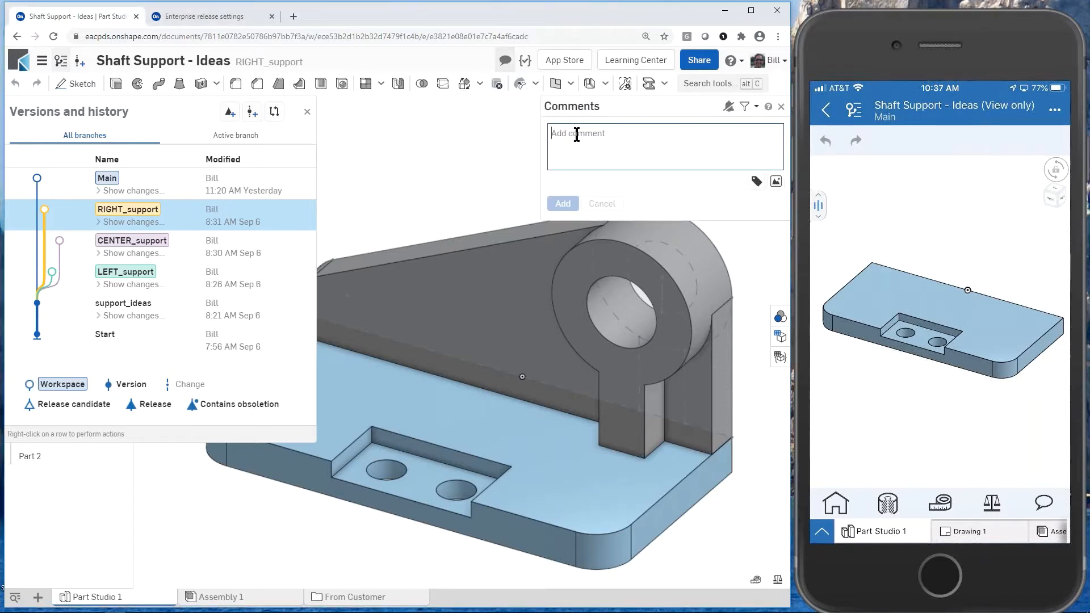
text(I)
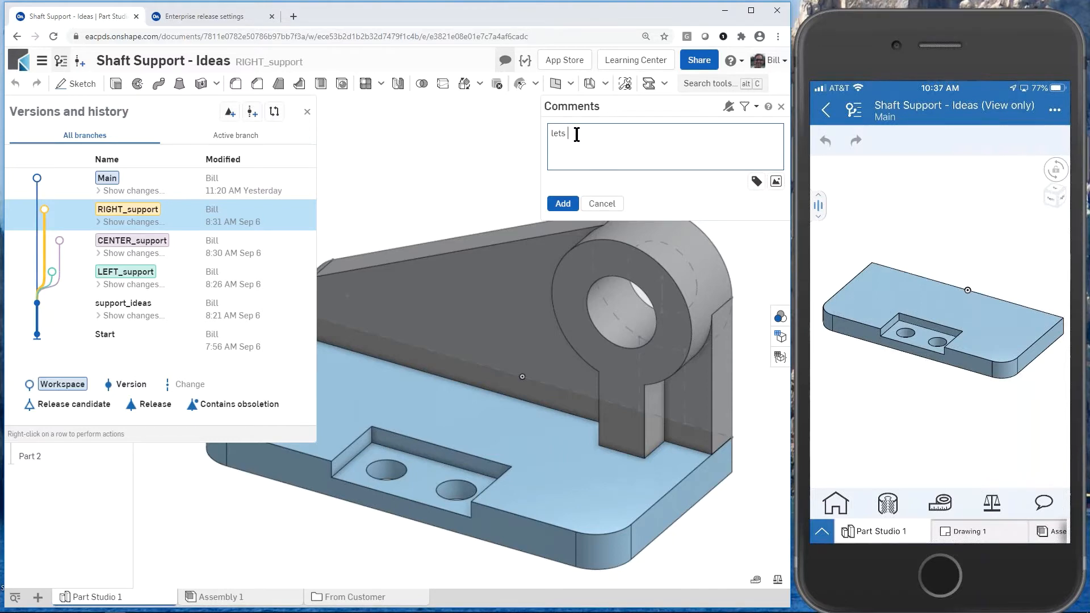
text(ets review)
click(564, 203)
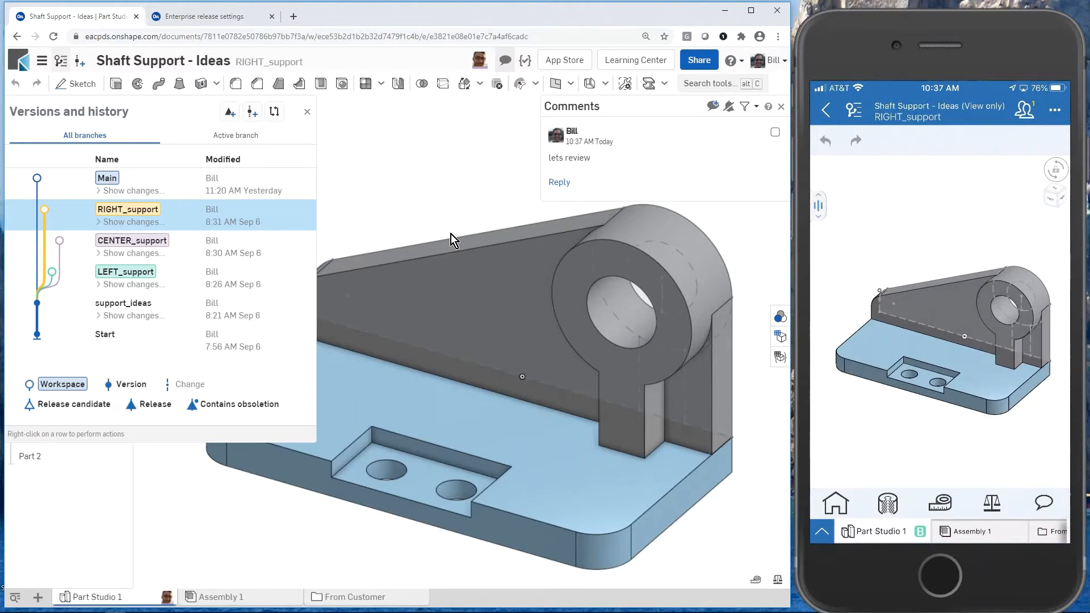
Inspect the right-hand shaft support design in the model and switch to the LEFT_support workspace.
scroll(704, 385, up, 3)
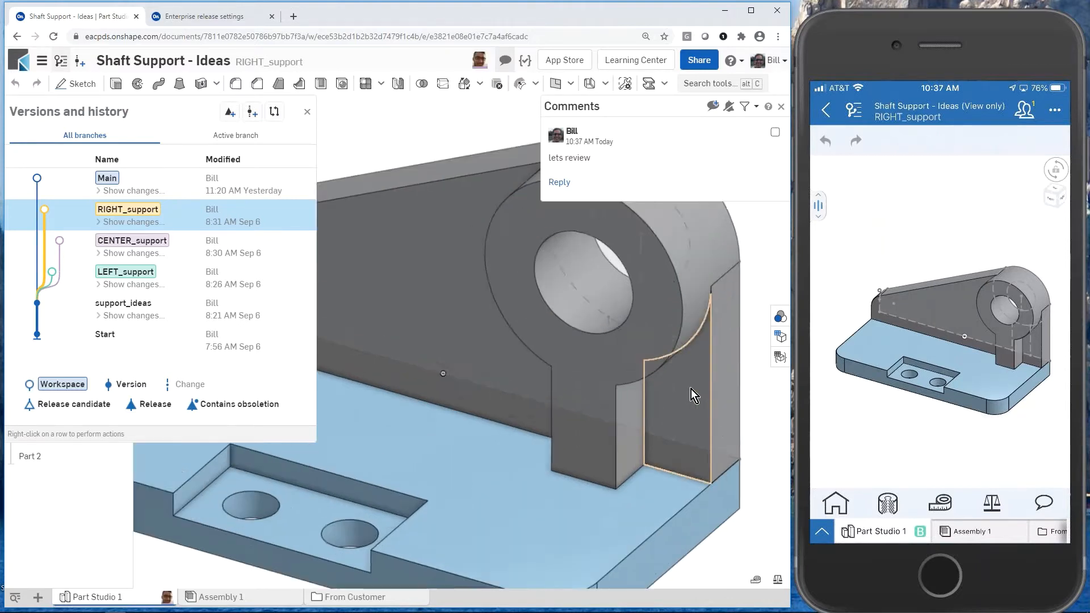
scroll(662, 407, down, 3)
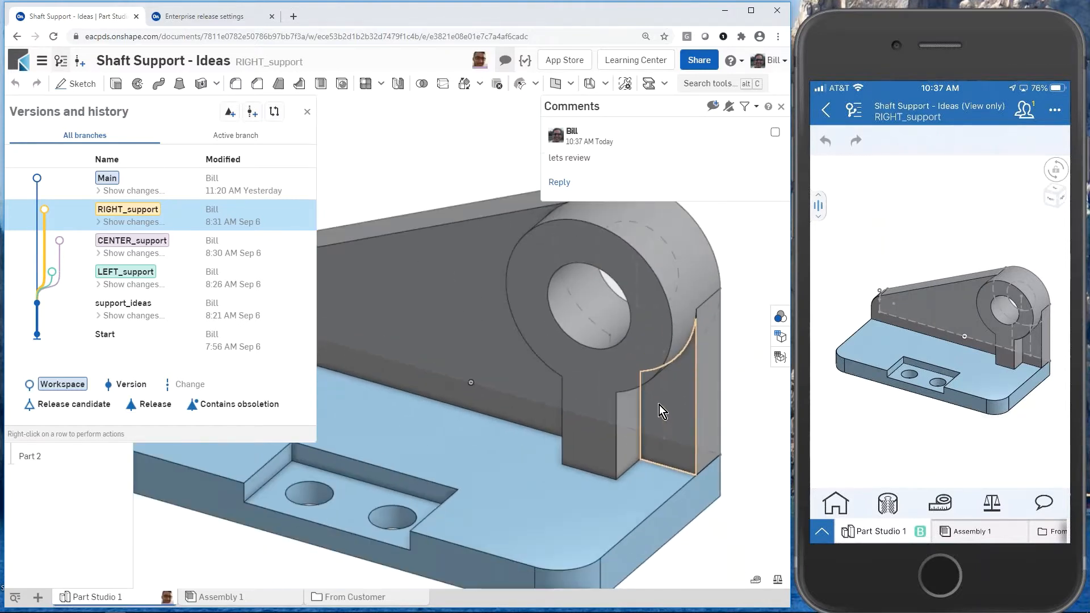
scroll(587, 388, down, 2)
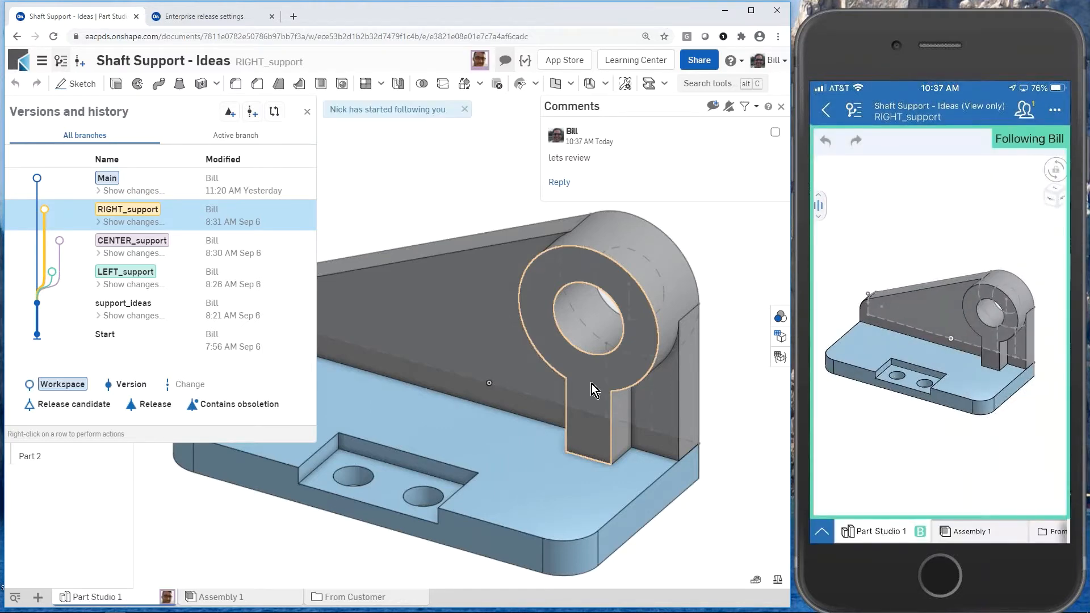
mouse_move(530, 393)
right_down()
mouse_move(482, 380)
mouse_move(555, 384)
mouse_move(538, 384)
right_up()
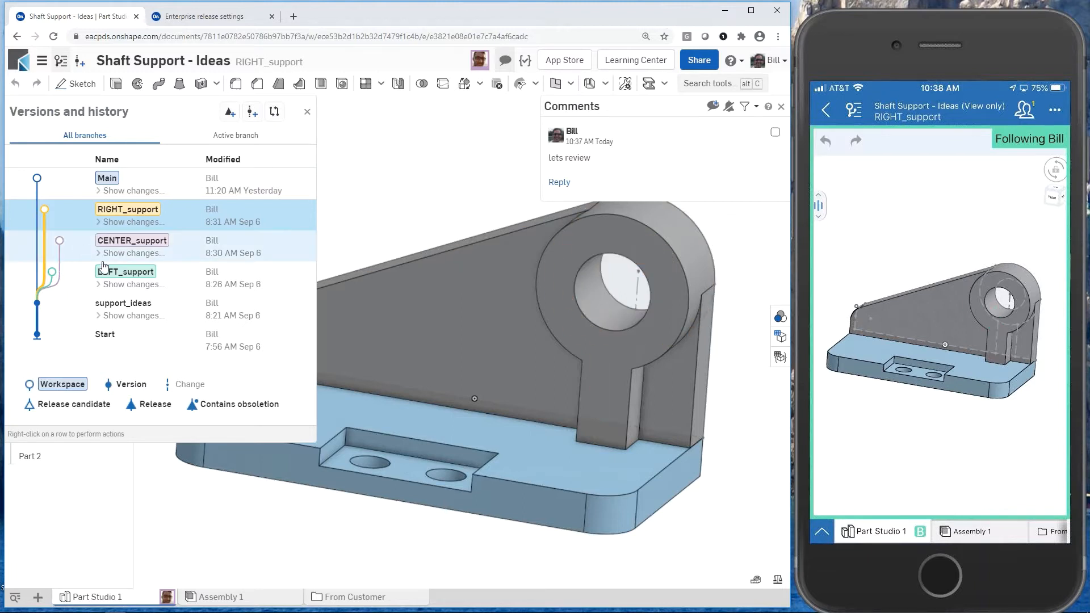
click(130, 278)
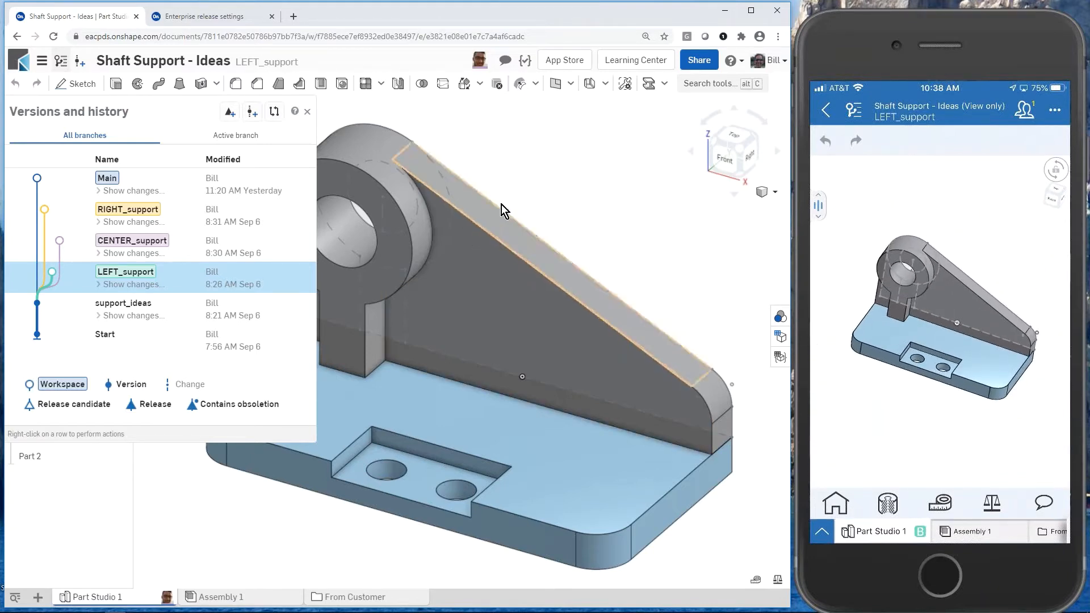
Post the comment "center" in the LEFT_support workspace.
click(503, 61)
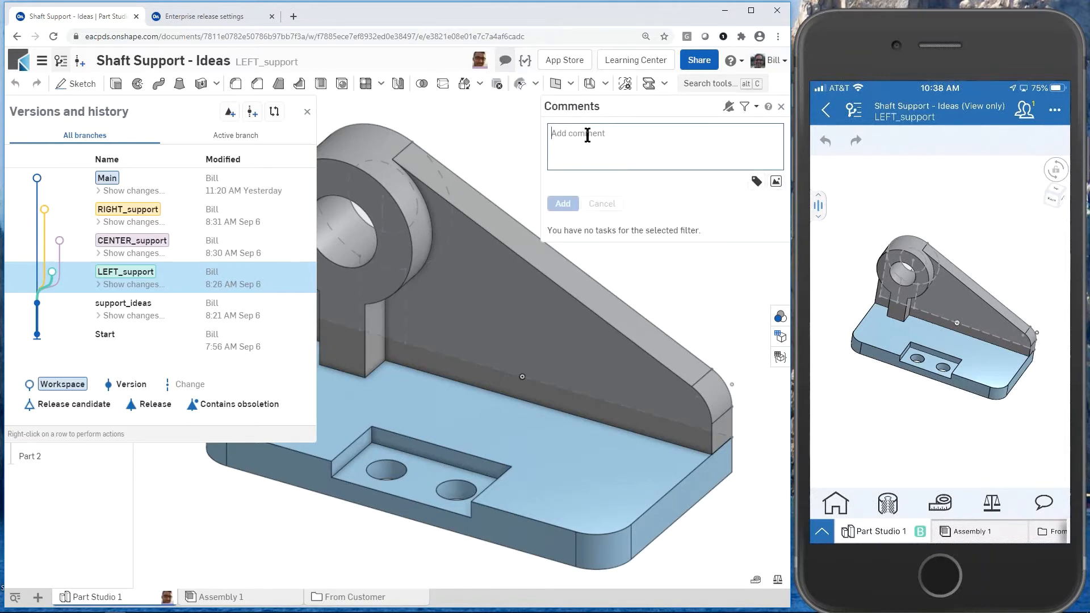
text(center)
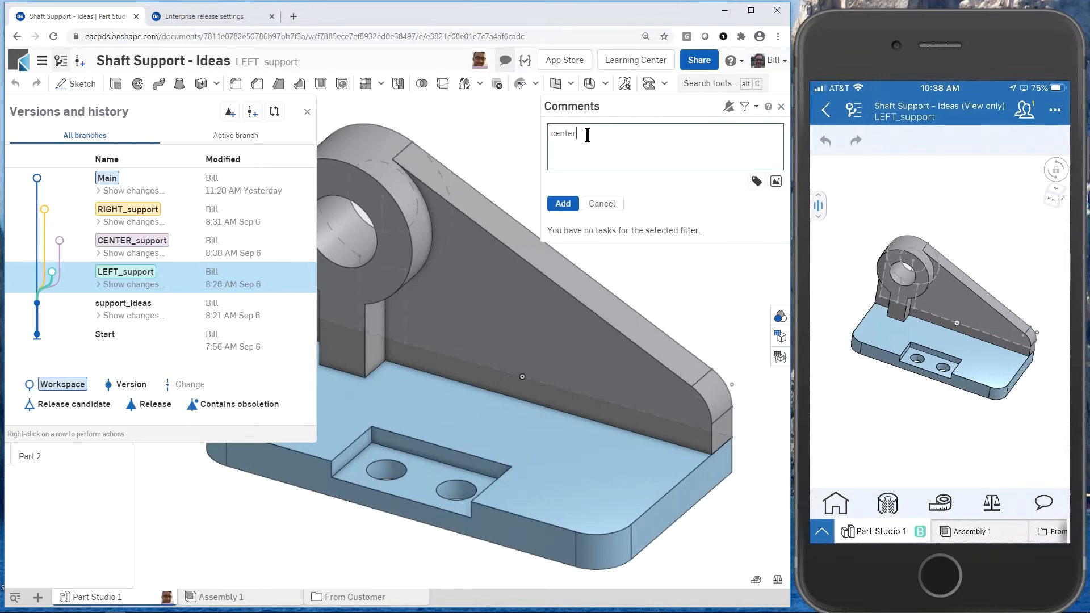
click(563, 203)
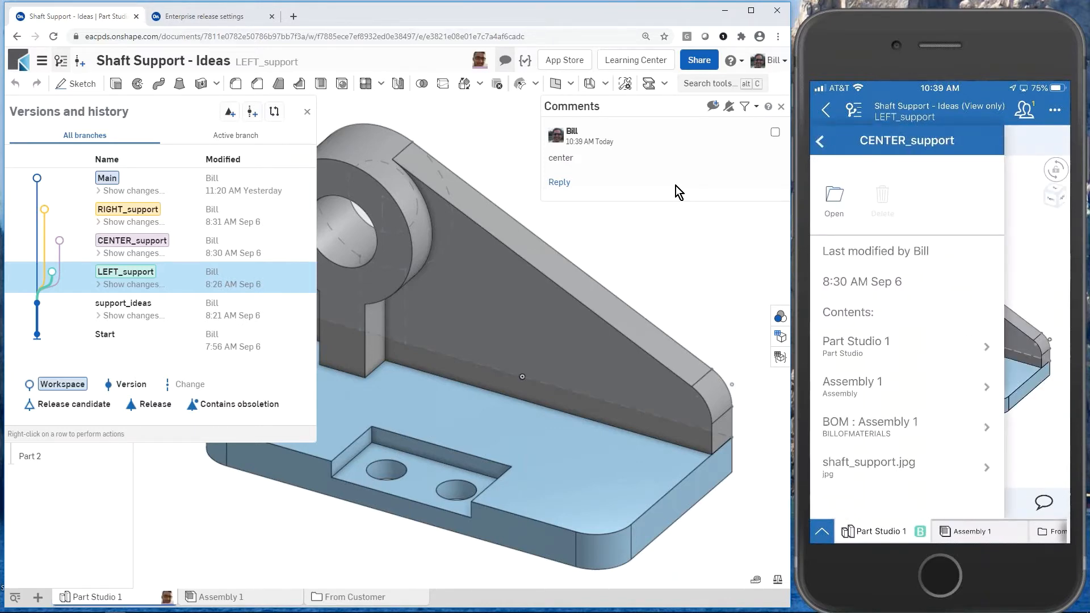
Open the CENTER_support workspace, close the version history and inspect the centered shaft support.
click(124, 246)
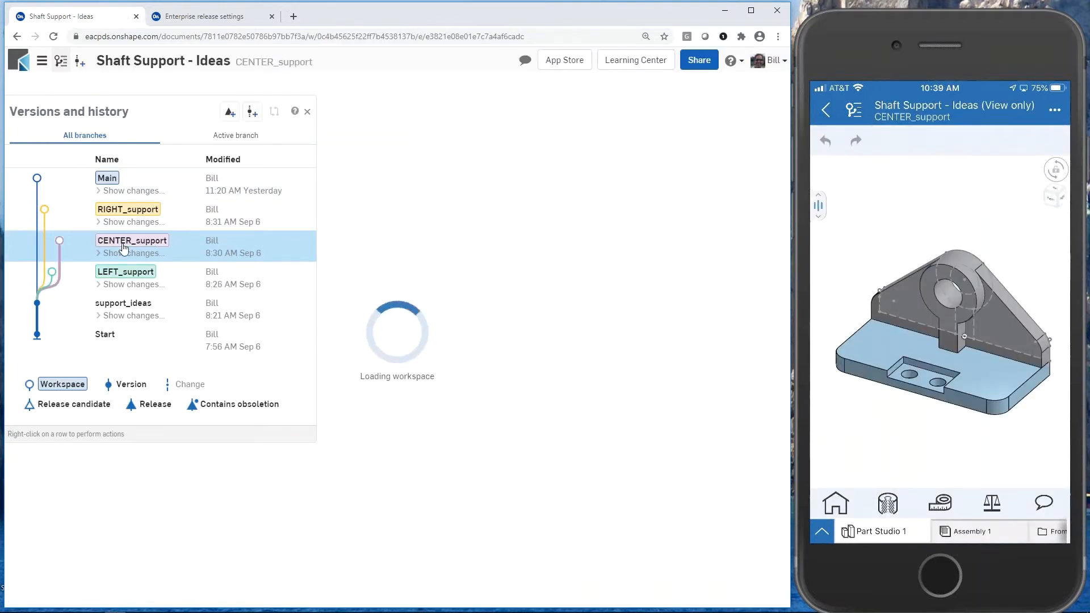
click(306, 112)
right_drag(298, 292, 370, 312)
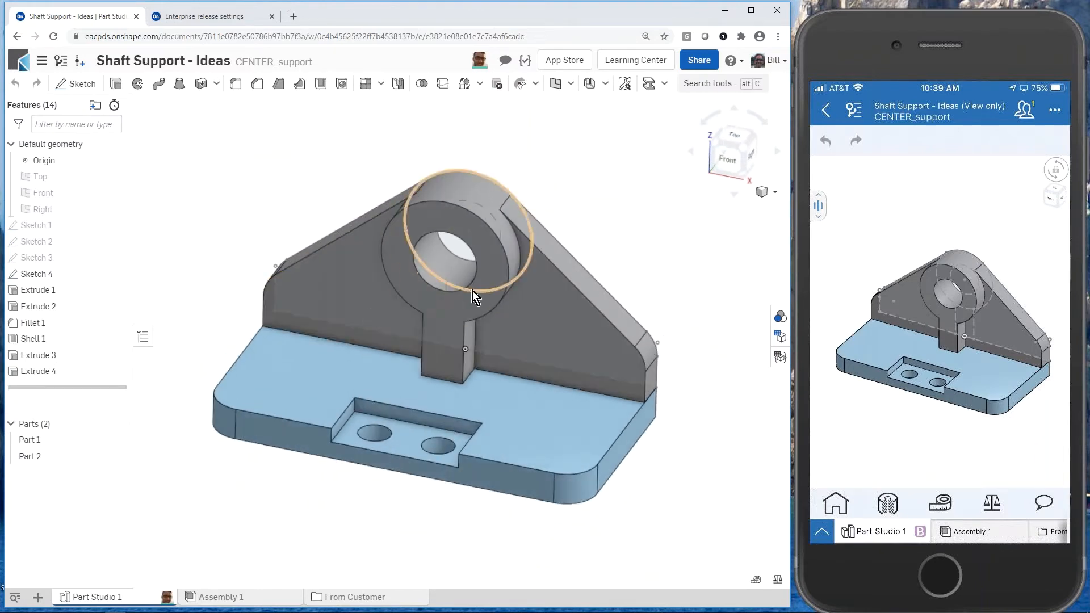
scroll(466, 291, up, 5)
scroll(466, 292, down, 4)
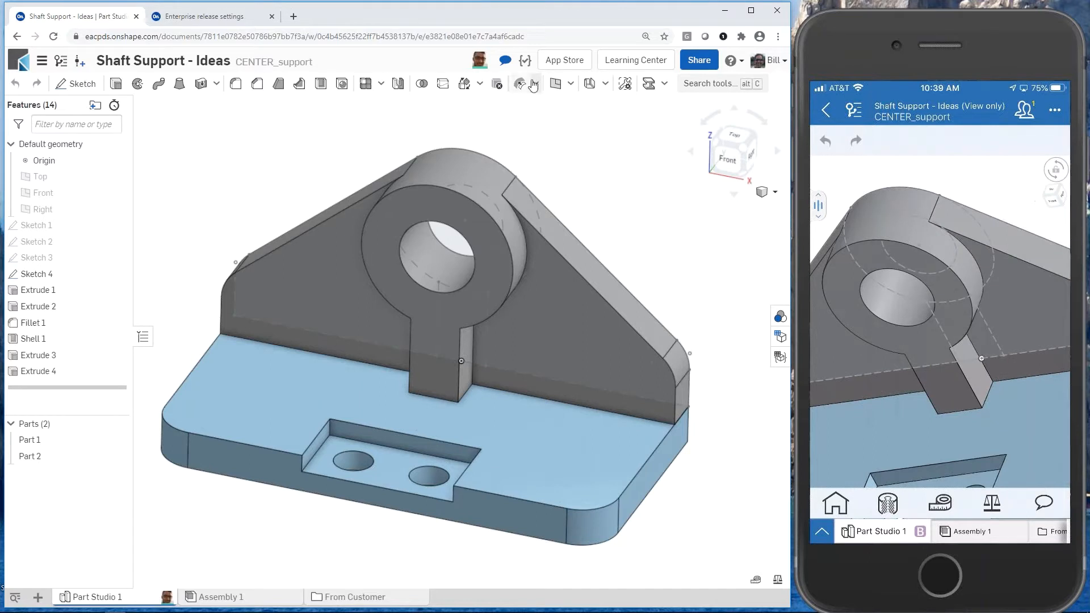
Reply "me too" to the "Like center" comment in the CENTER_support workspace and close the comments.
click(503, 60)
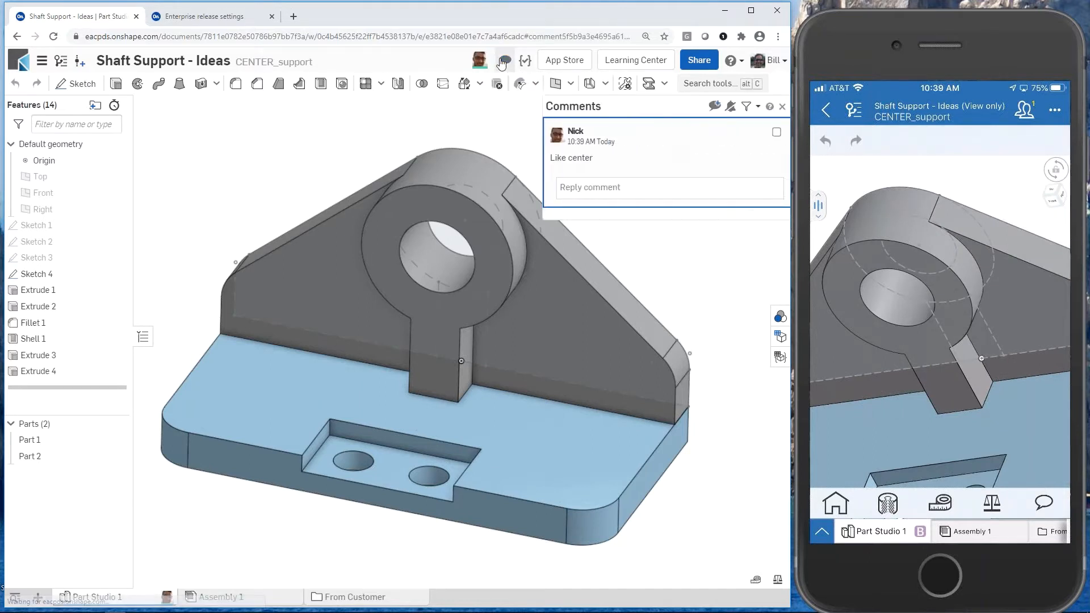
click(584, 191)
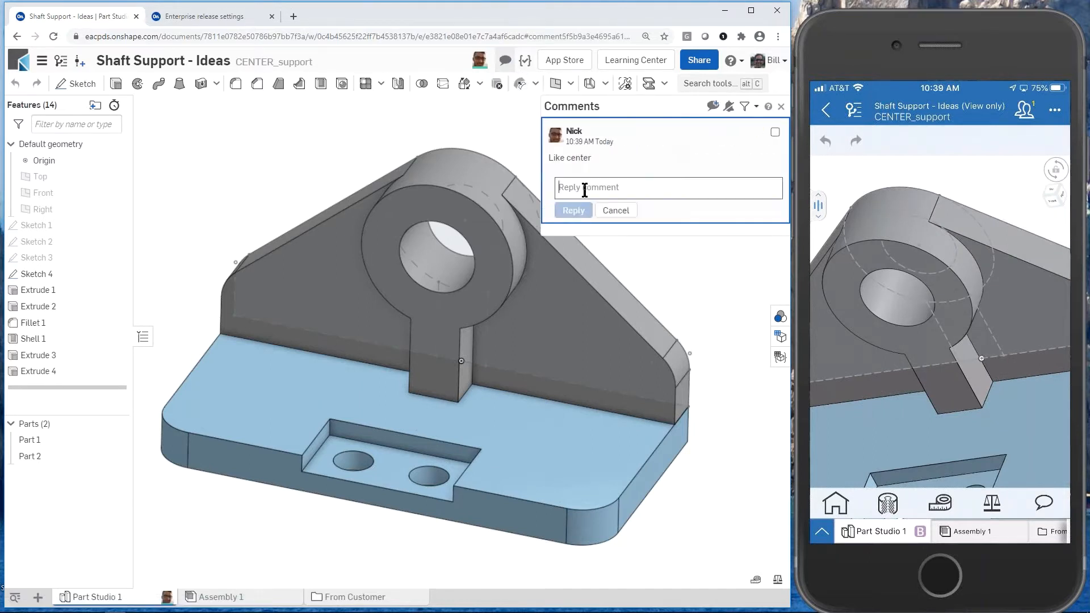
text(me too)
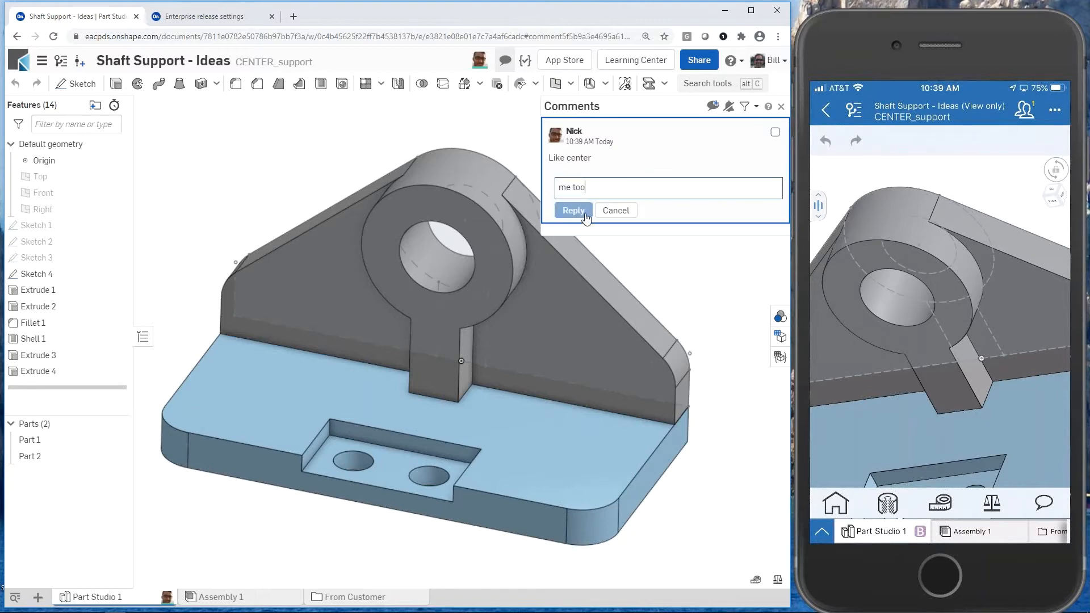
click(573, 210)
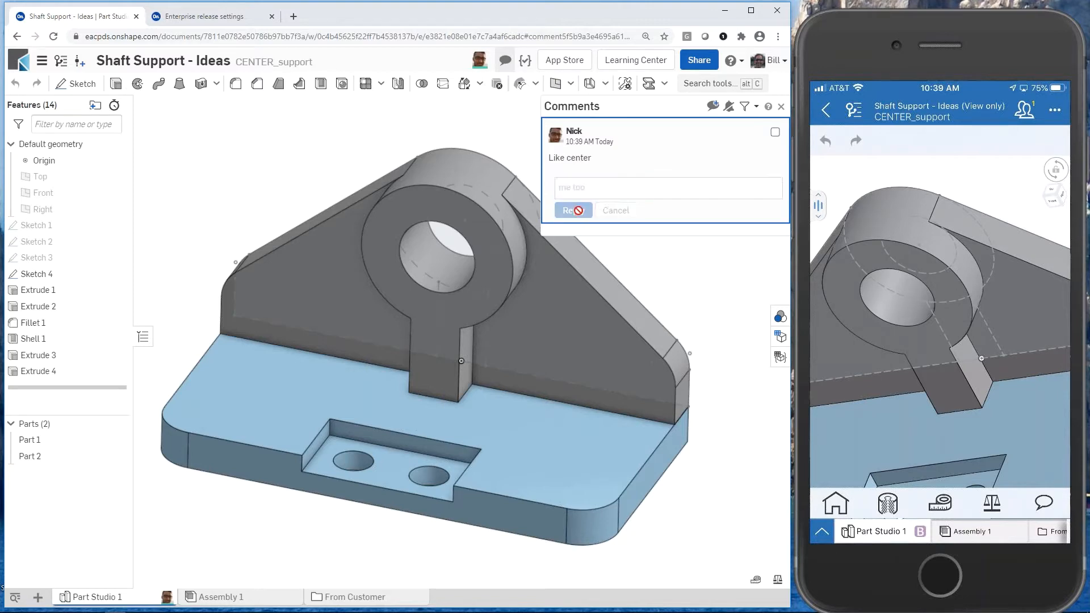
click(782, 107)
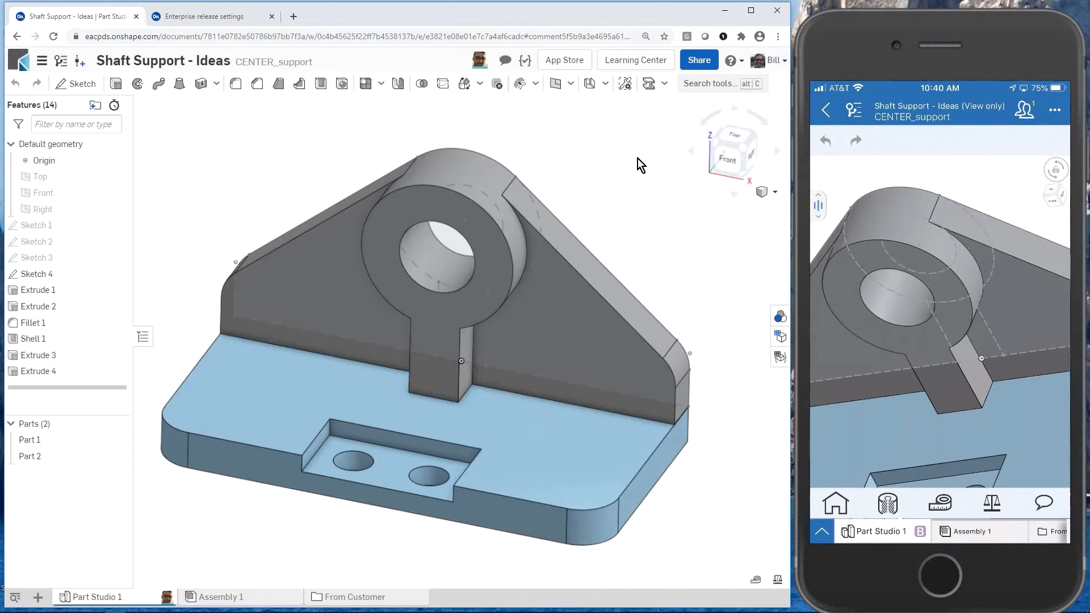
Open the Main workspace from the version history and merge the CENTER_support branch into it, then fit the model in view.
mouse_move(936, 94)
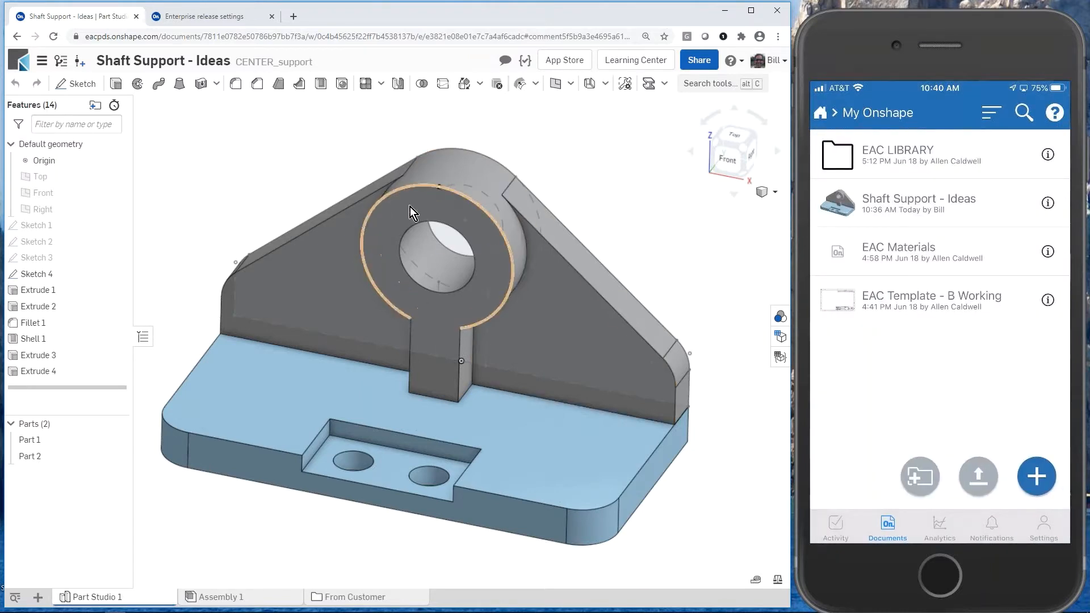
scroll(489, 354, down, 2)
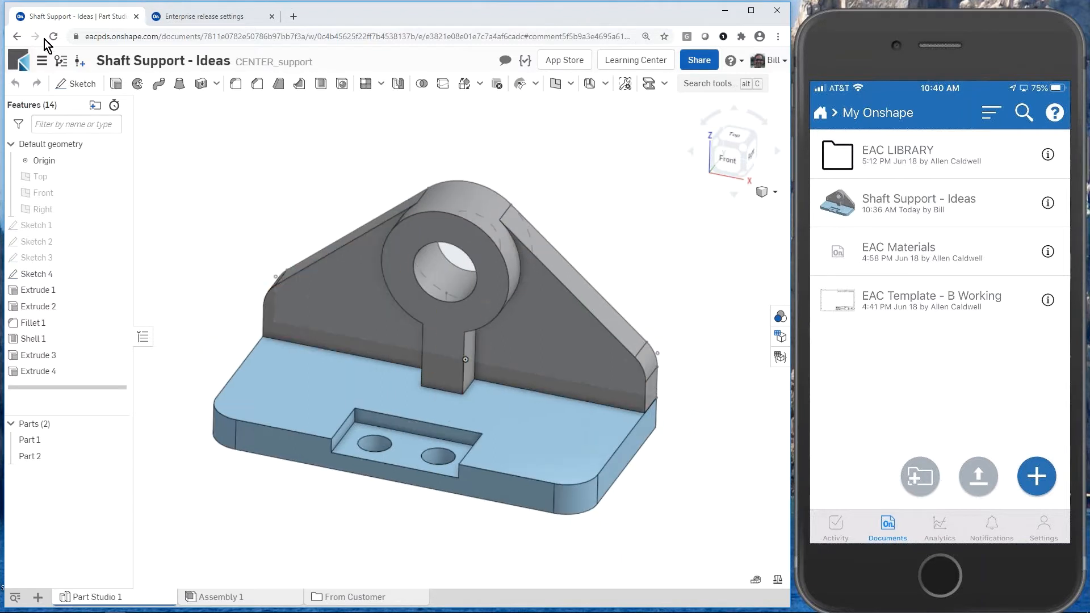
click(41, 62)
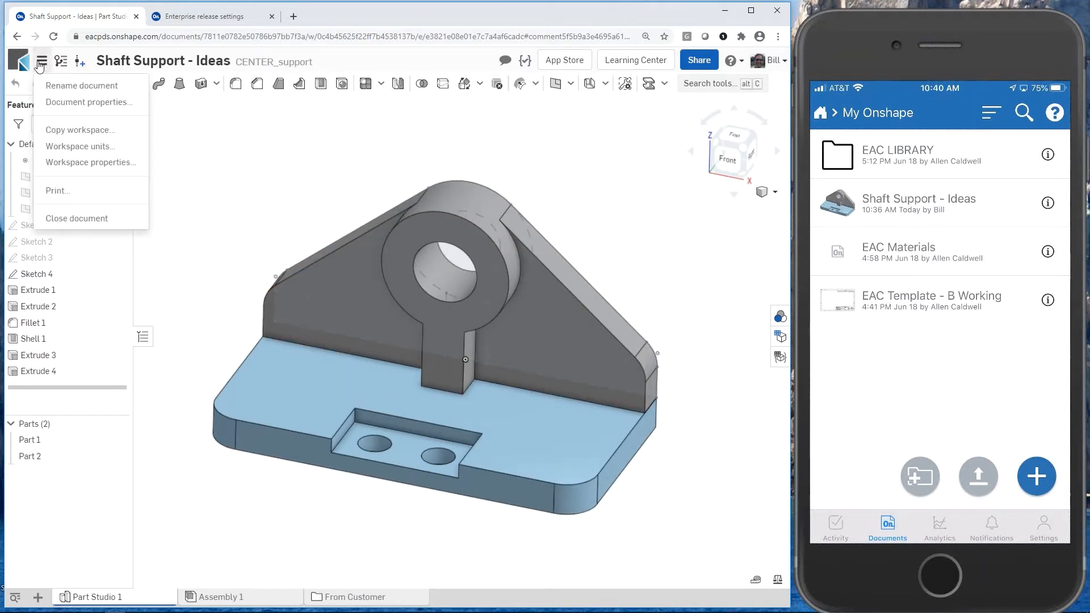
click(61, 61)
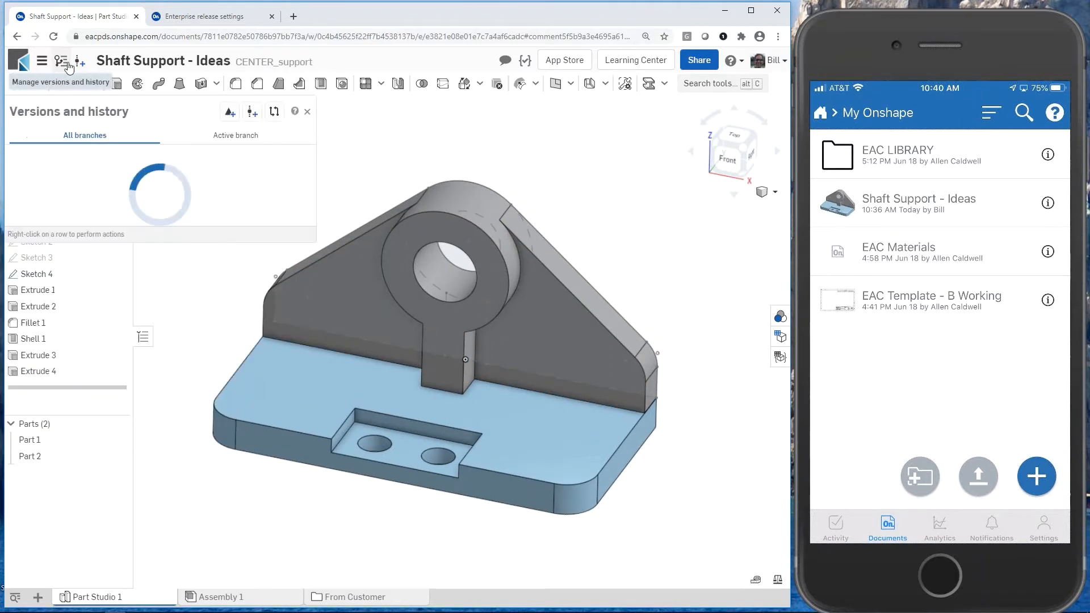
click(38, 181)
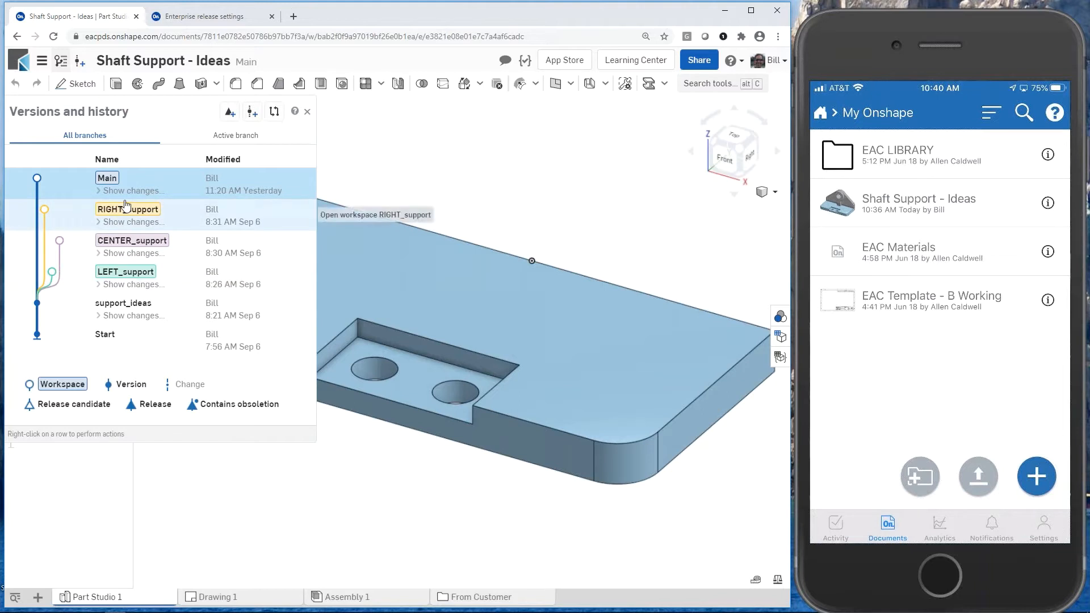
right_click(122, 245)
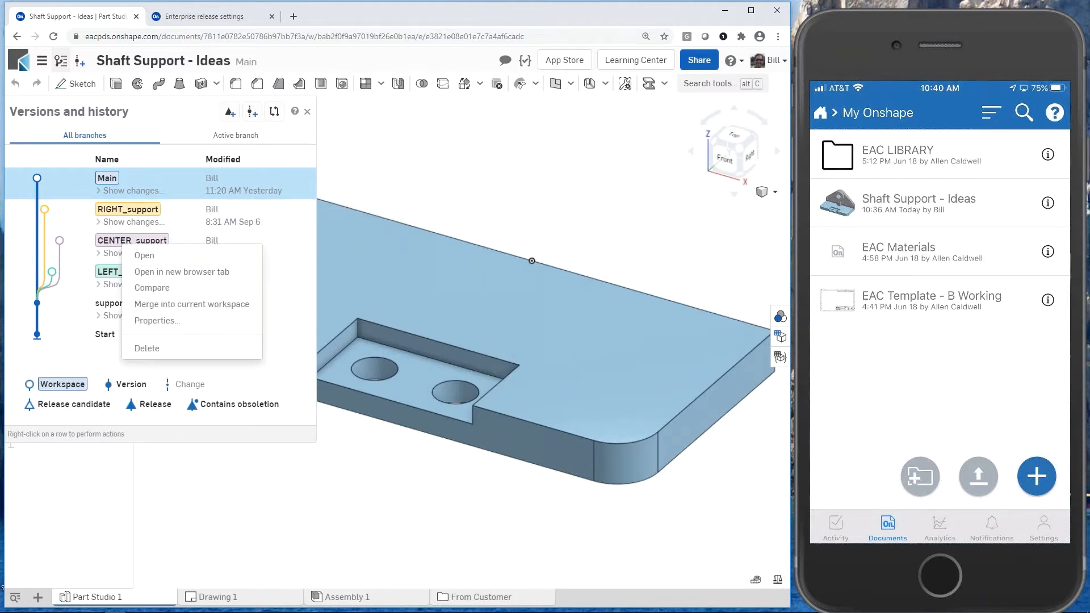
click(186, 307)
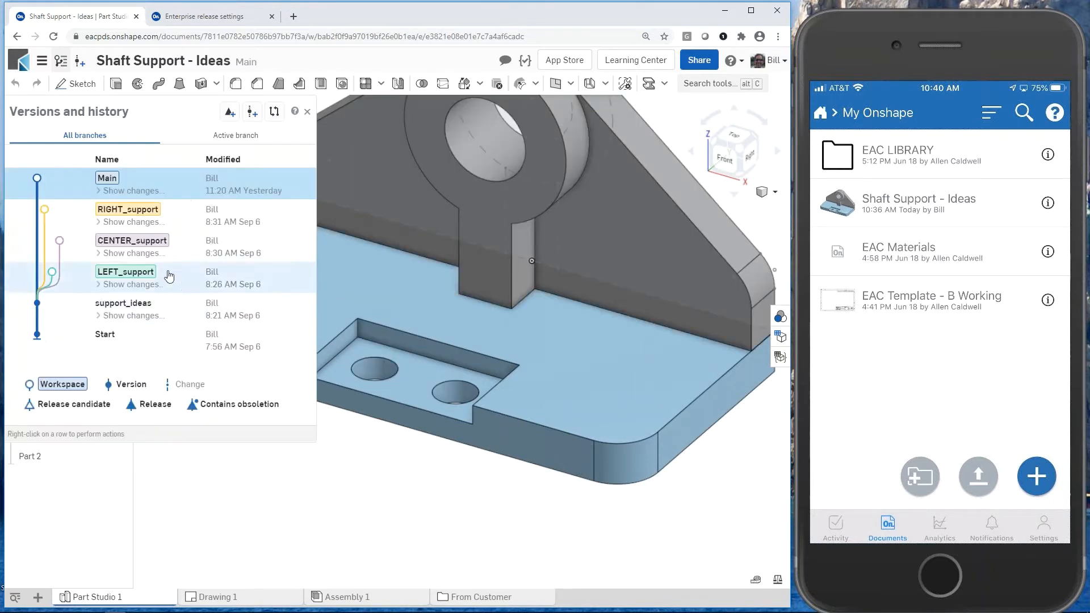
click(307, 115)
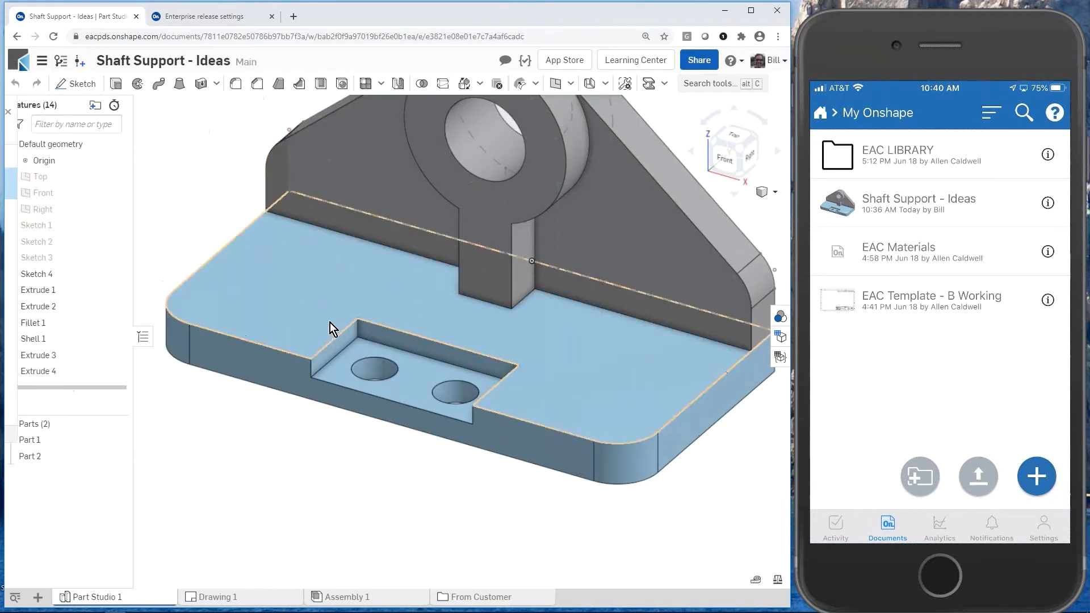
key(f)
scroll(411, 325, up, 3)
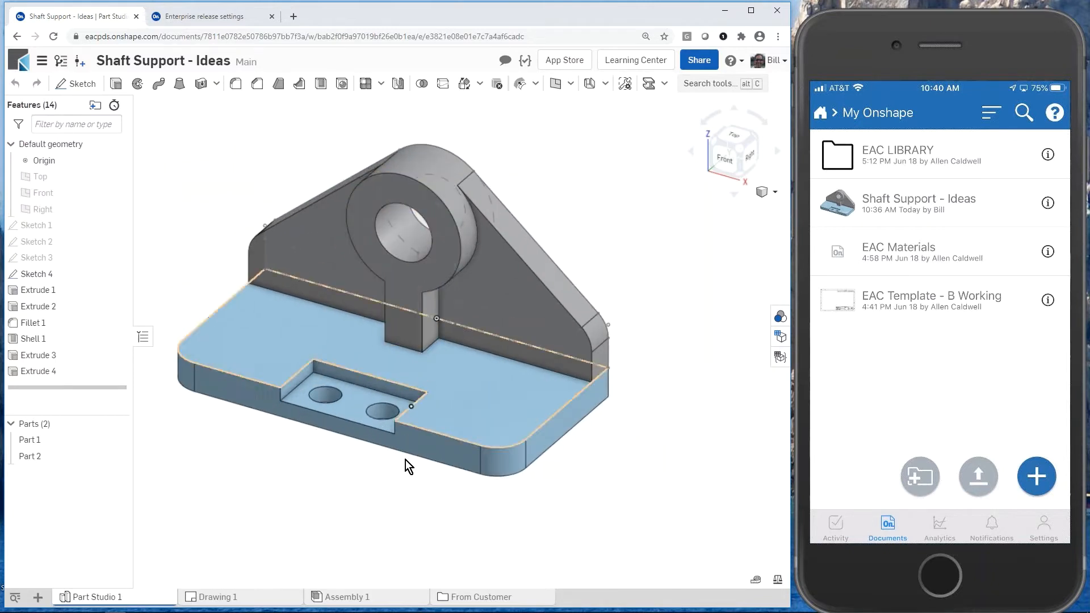
Update Drawing 1 to reflect the merged shaft support and close the document.
click(269, 597)
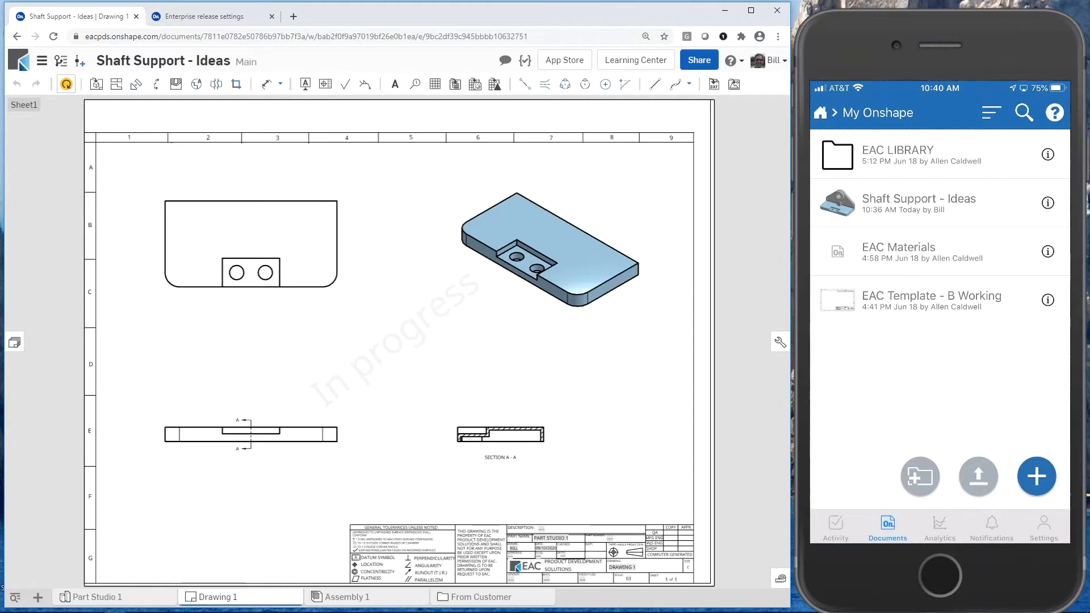
click(66, 85)
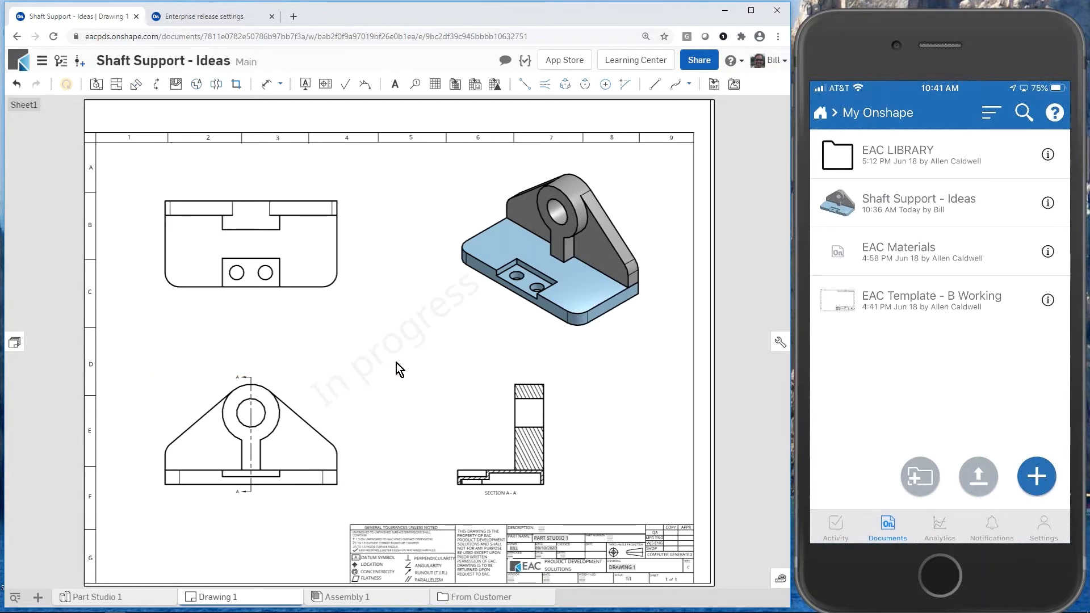
click(43, 62)
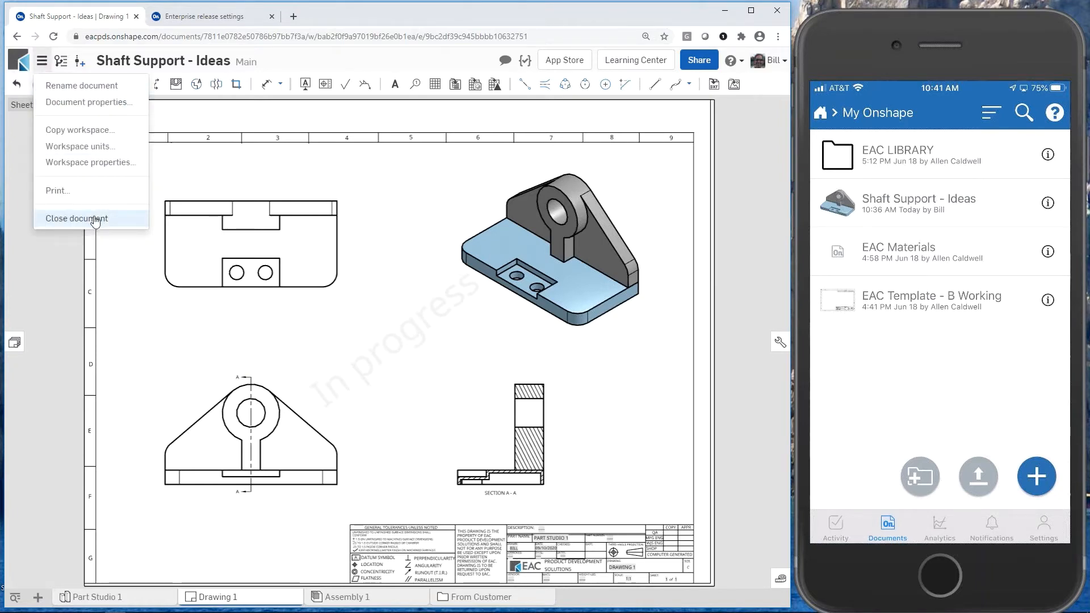
click(77, 219)
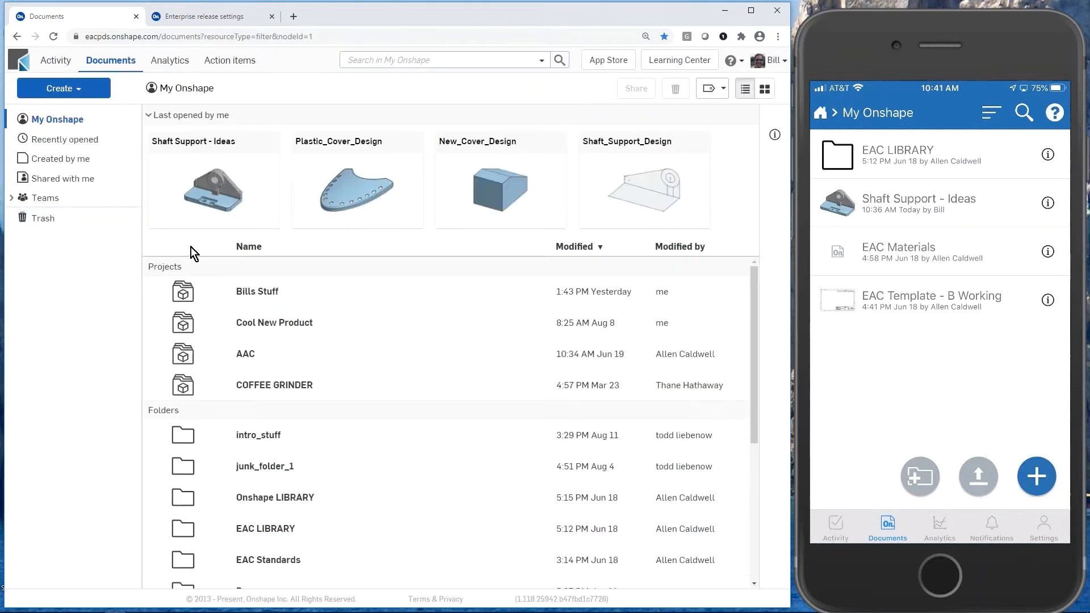
Open the Plastic_Cover_Design document and share it with an individual colleague with "Can view" permission.
click(328, 142)
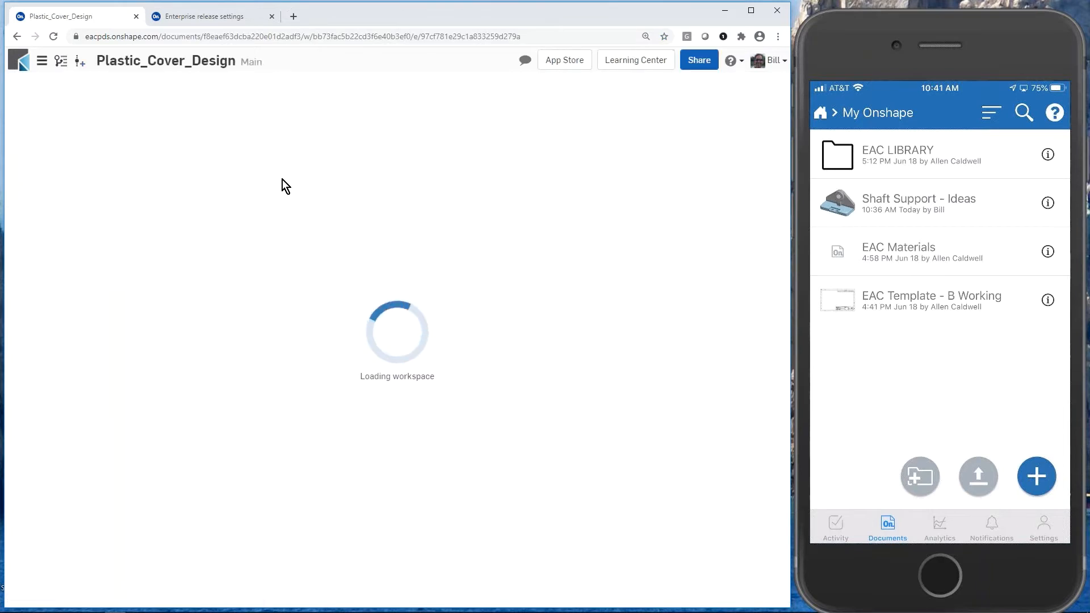
right_drag(360, 312, 485, 176)
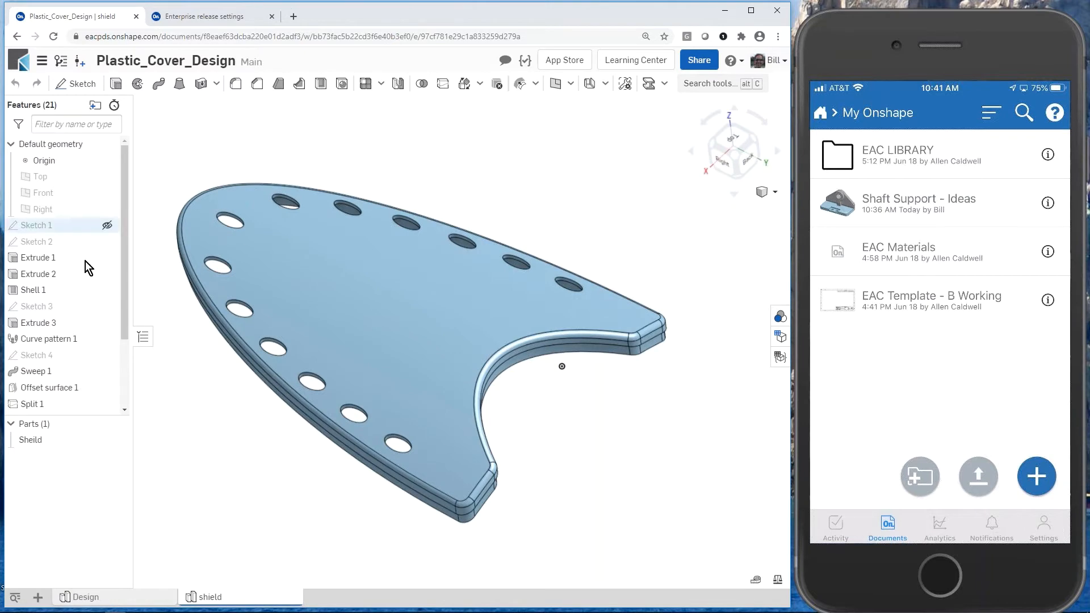
click(703, 61)
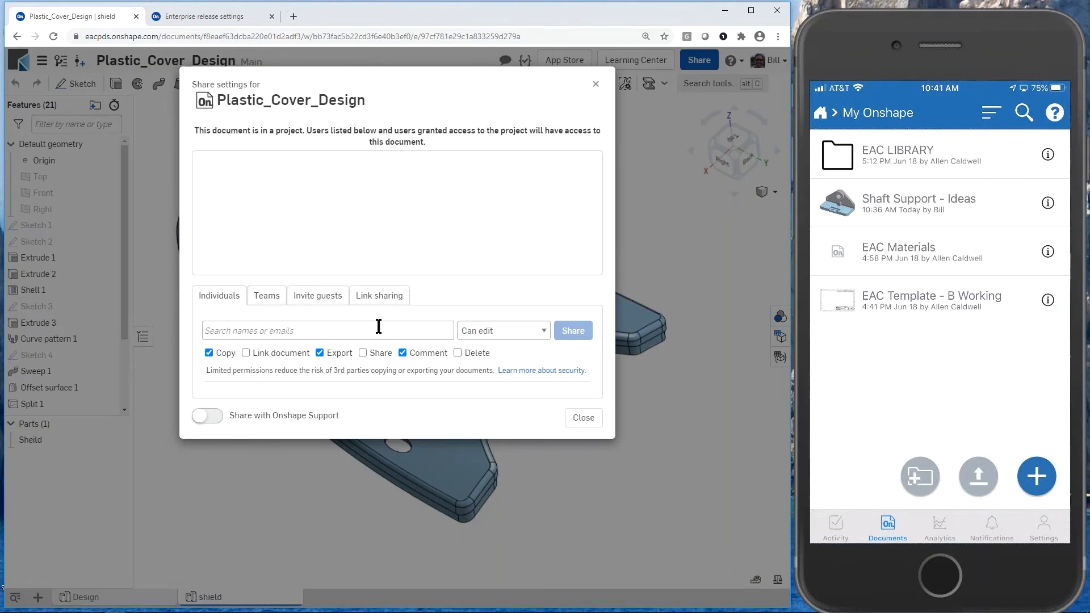
click(328, 329)
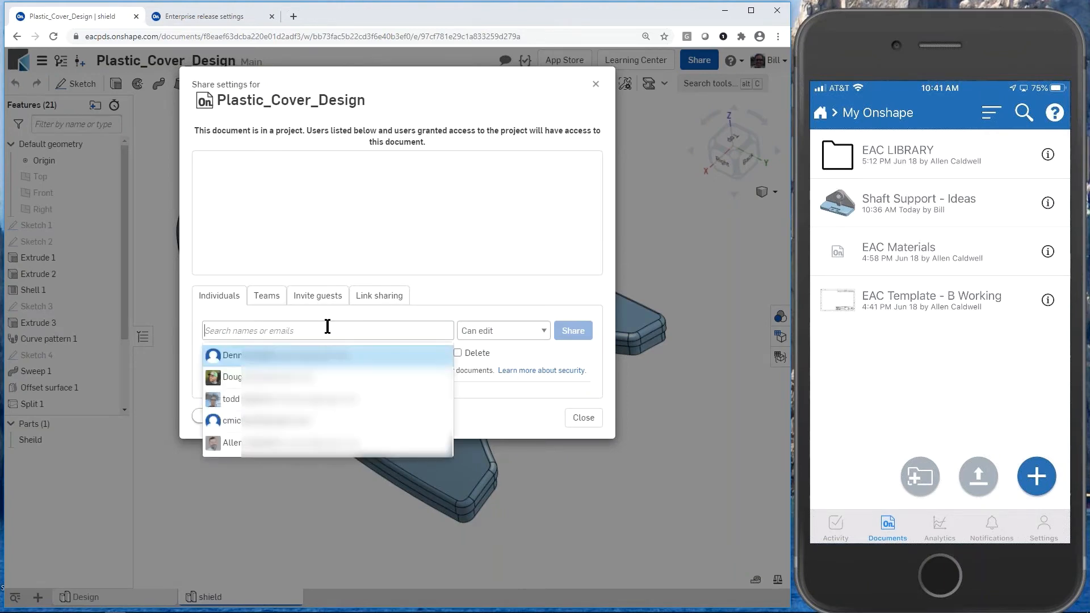
text(ni)
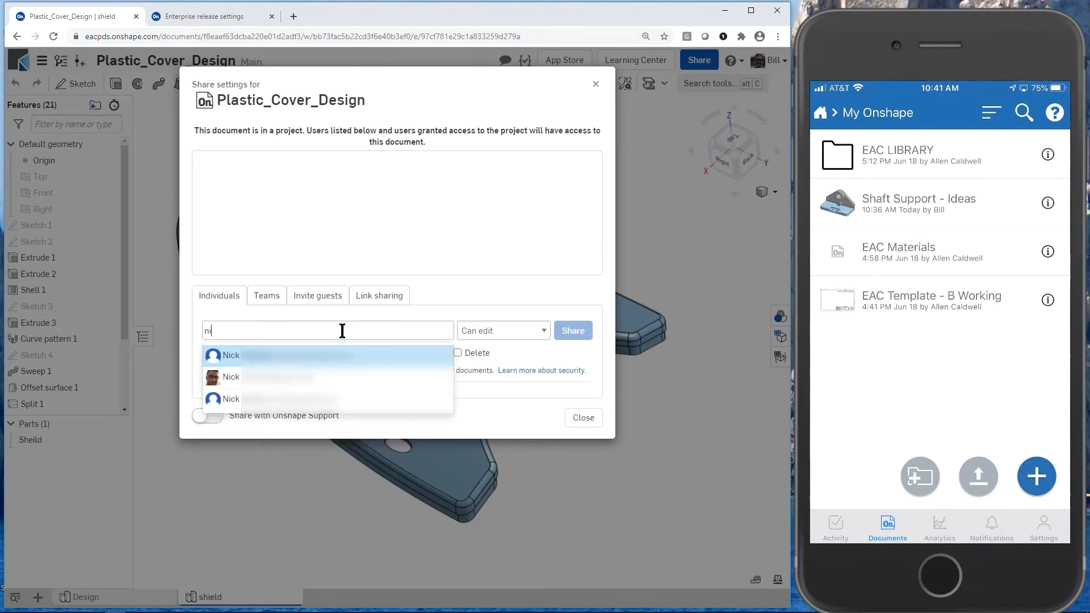
text(ck)
key(Return)
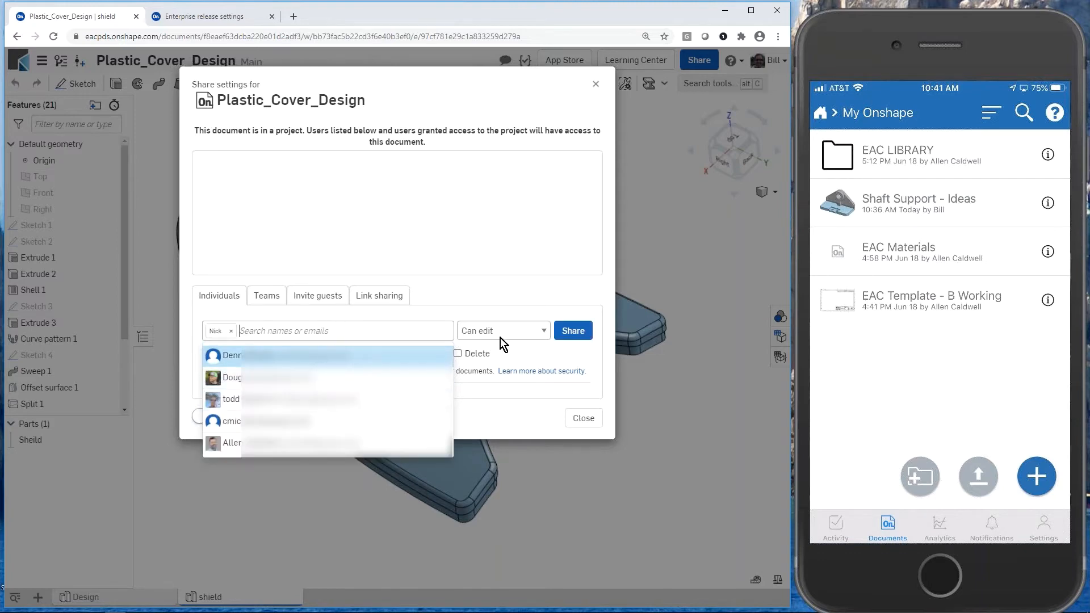
click(538, 331)
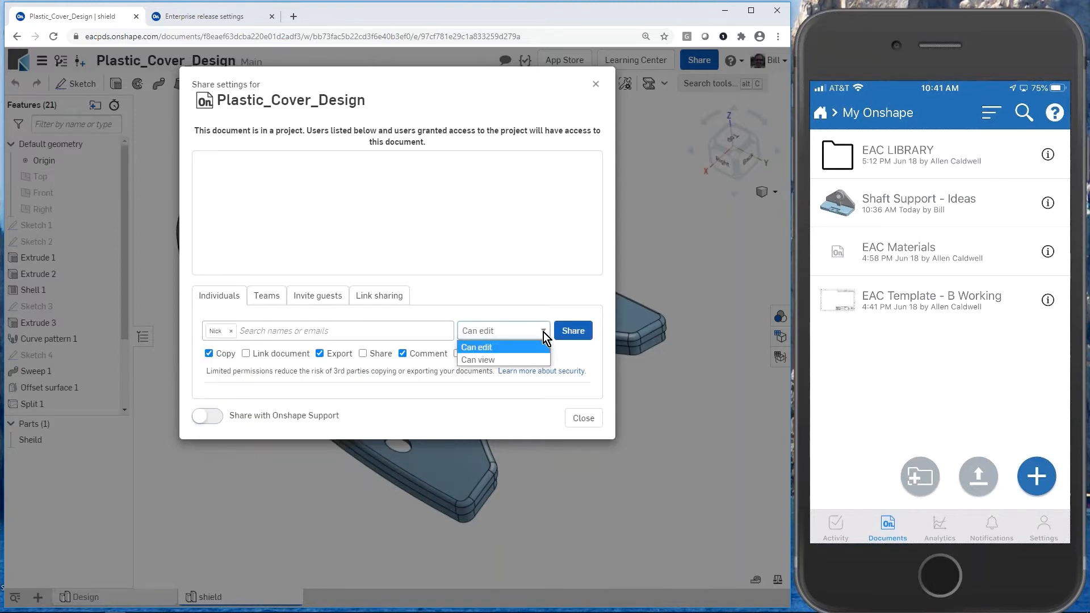
click(515, 358)
click(572, 331)
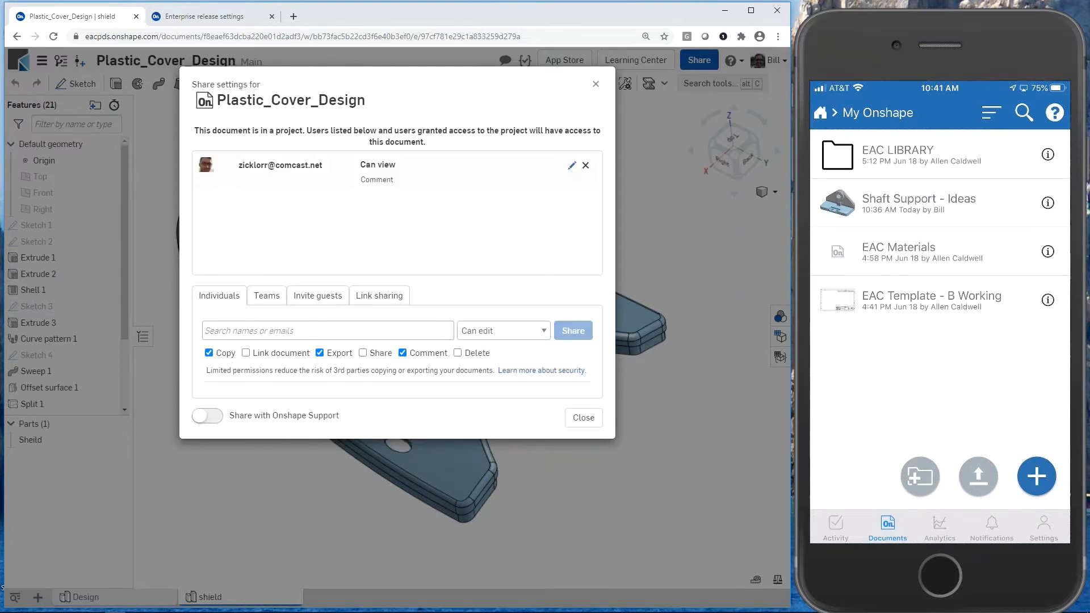
click(584, 425)
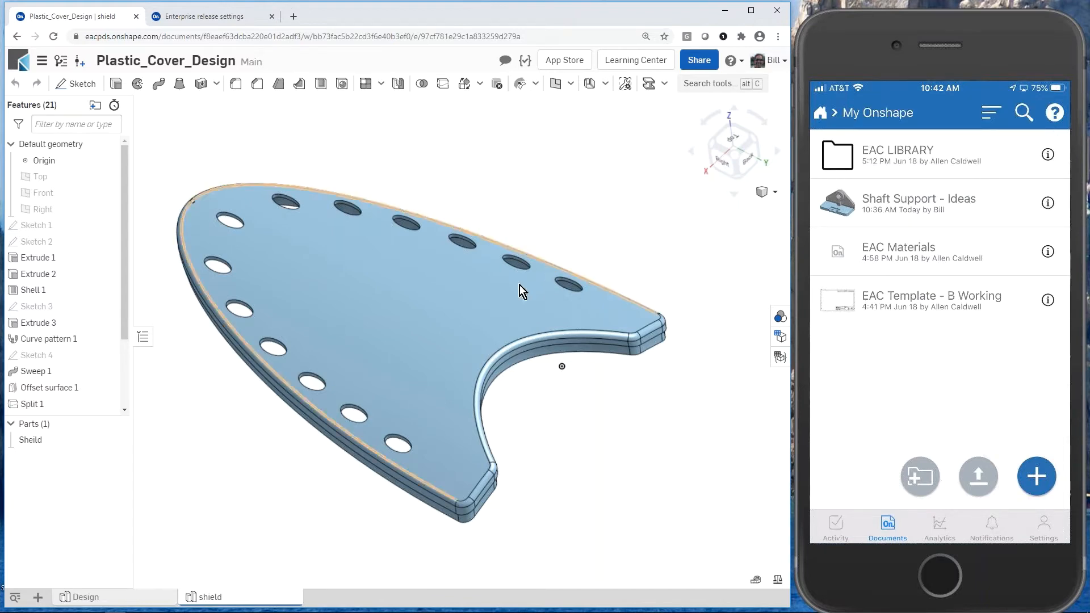
Show Sketch 5, the stripe-shaped logo profile, on the shield model.
mouse_move(377, 319)
right_down()
mouse_move(358, 316)
mouse_move(380, 323)
mouse_move(382, 312)
right_up()
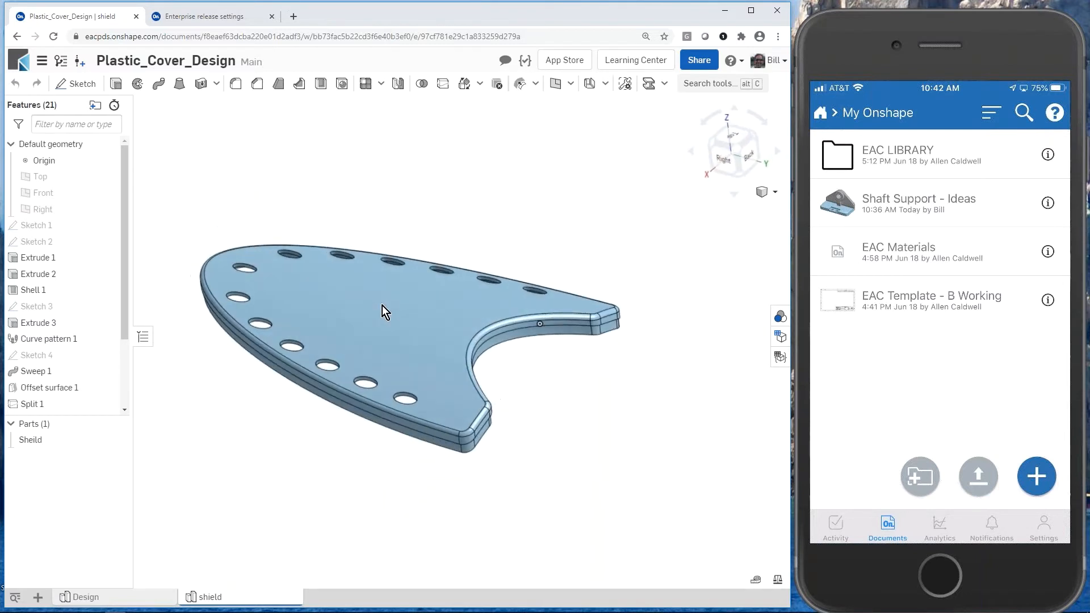
scroll(91, 329, down, 3)
mouse_move(66, 343)
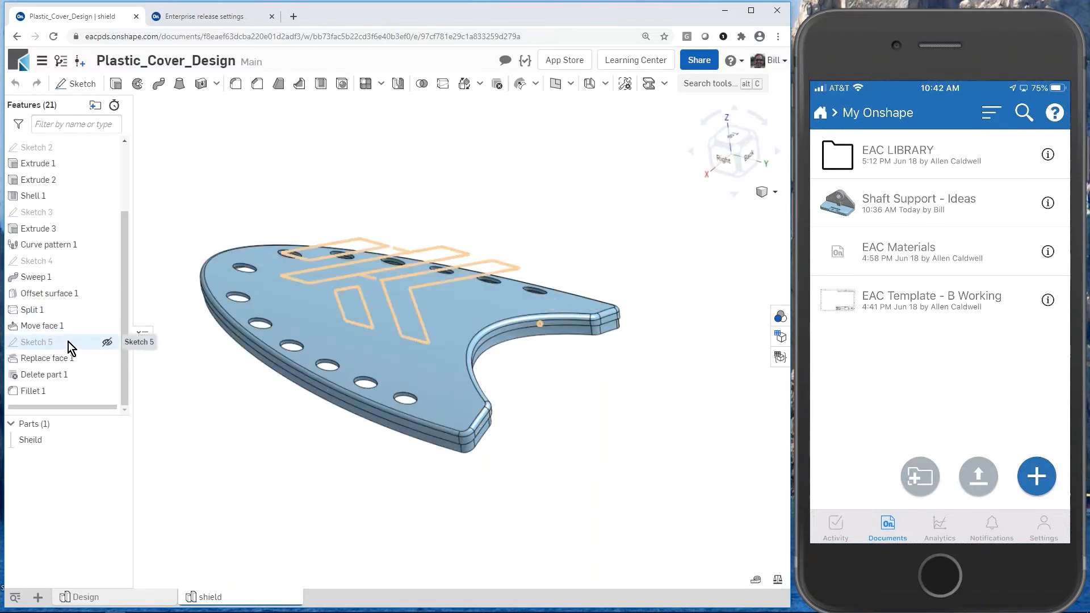
click(108, 343)
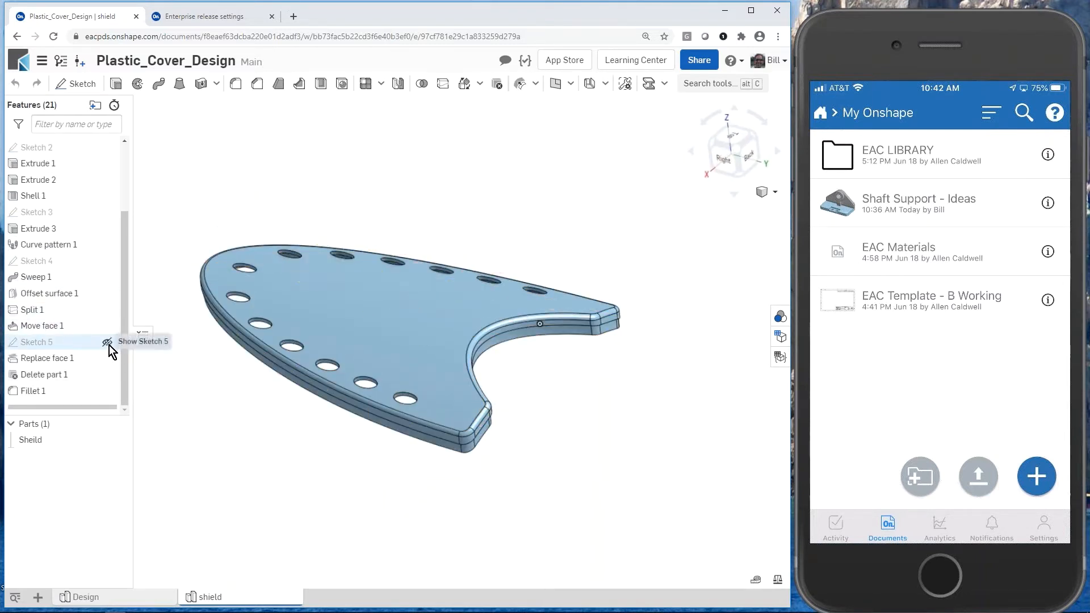
right_drag(248, 437, 254, 450)
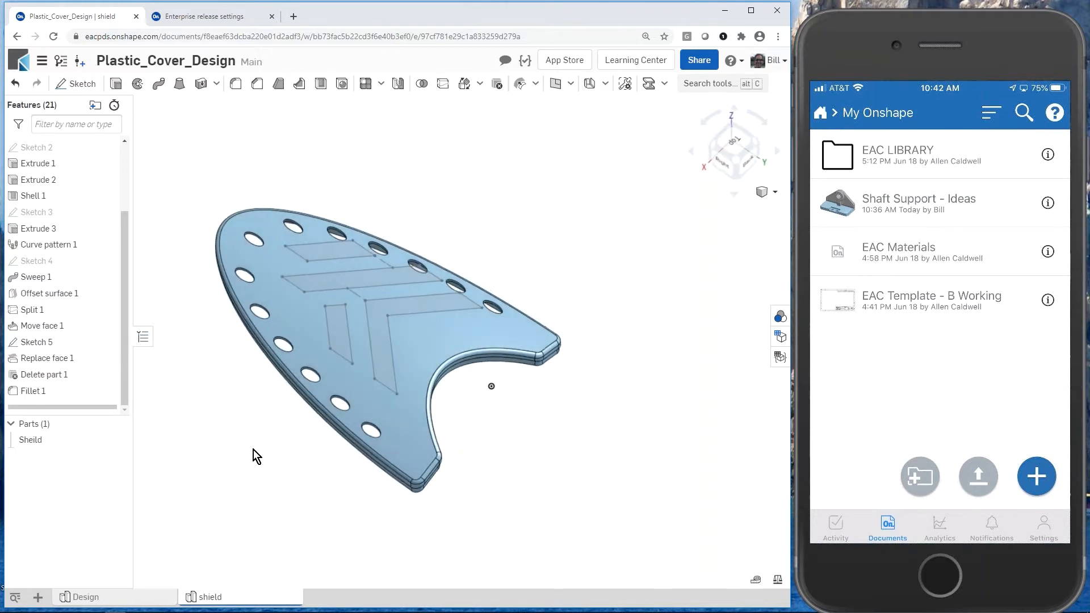
mouse_move(369, 318)
right_down()
mouse_move(396, 281)
mouse_move(377, 315)
right_up()
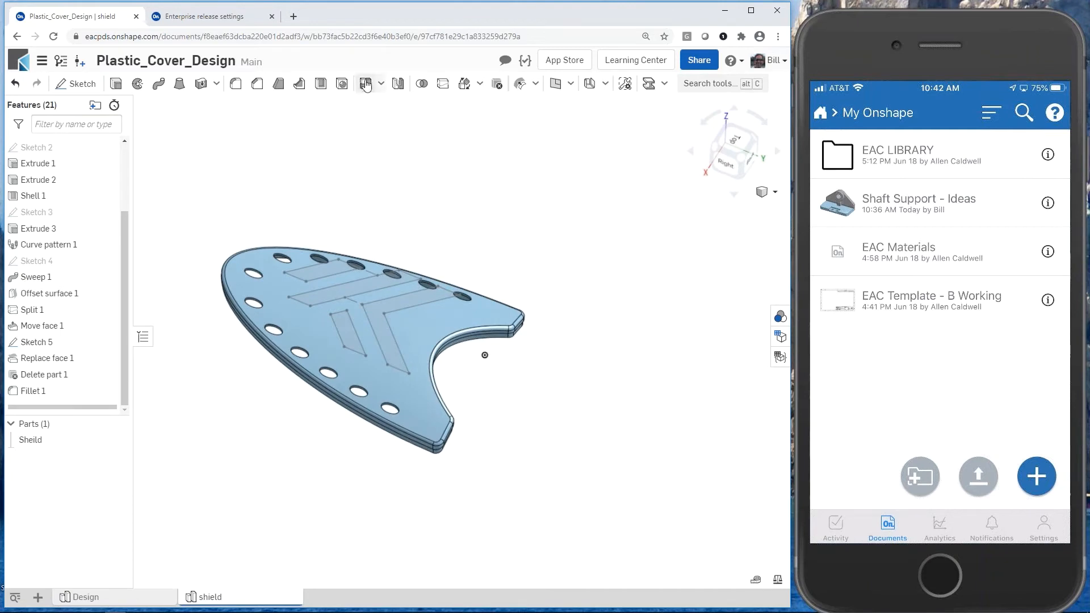
Start a Wrap with the four stripe faces of Sketch 5 as tools and the shield's upper face as target.
click(480, 86)
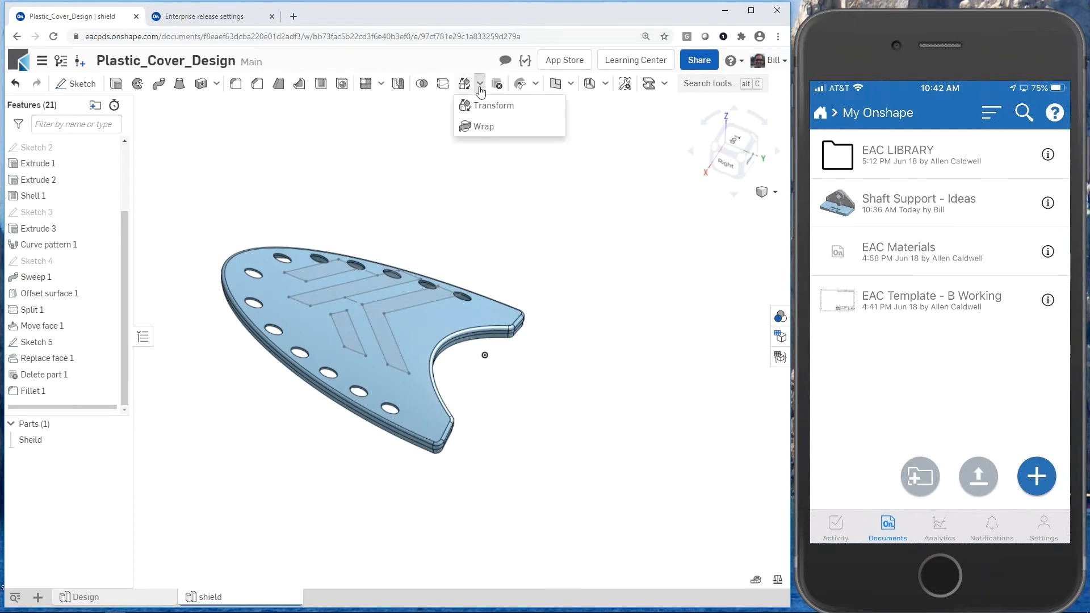
click(480, 126)
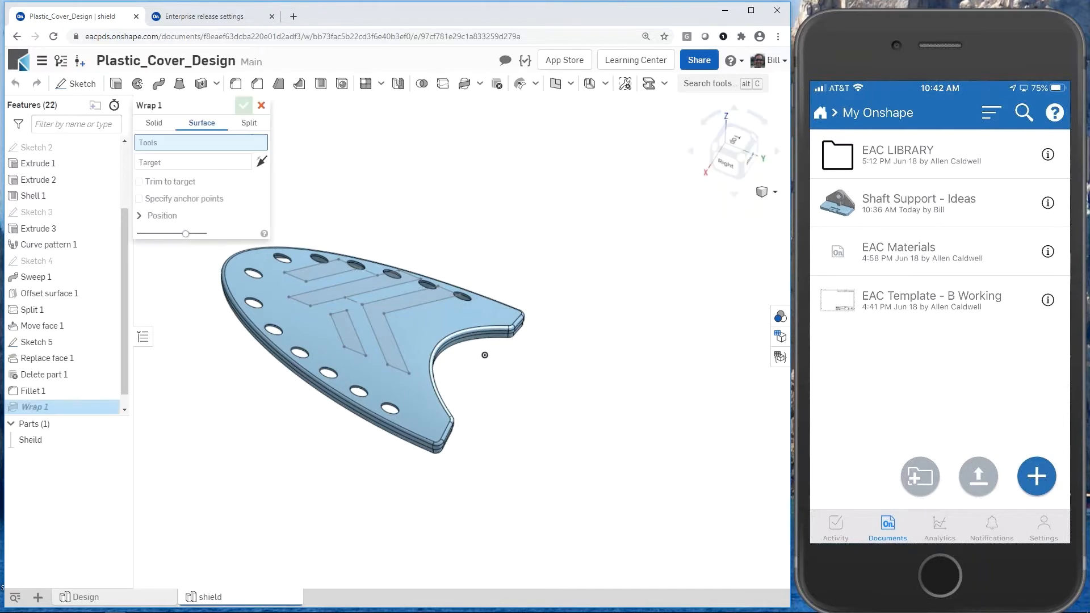
click(307, 270)
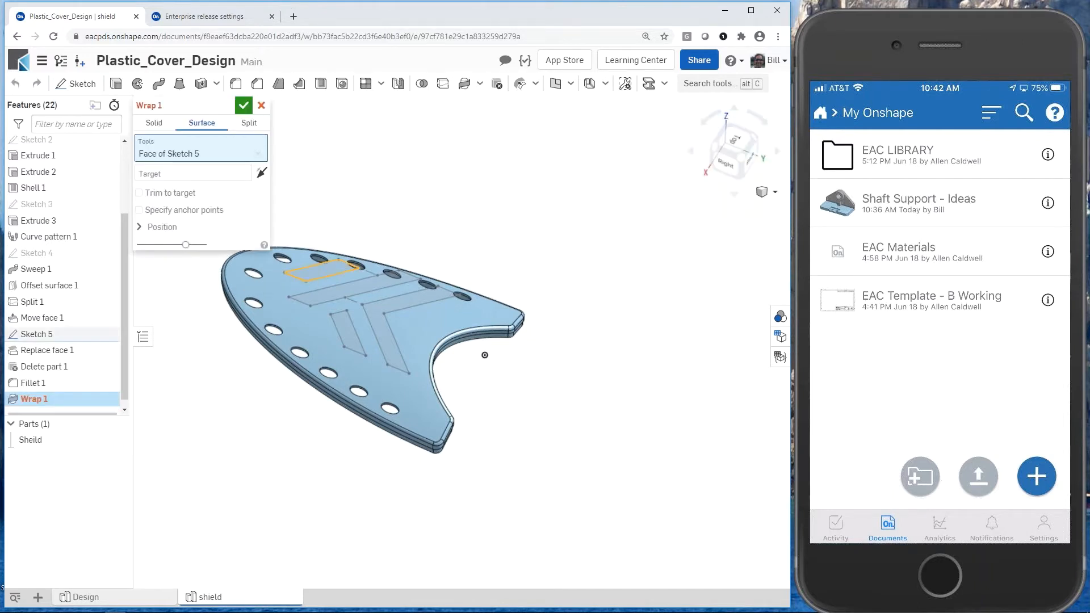
click(323, 298)
click(343, 339)
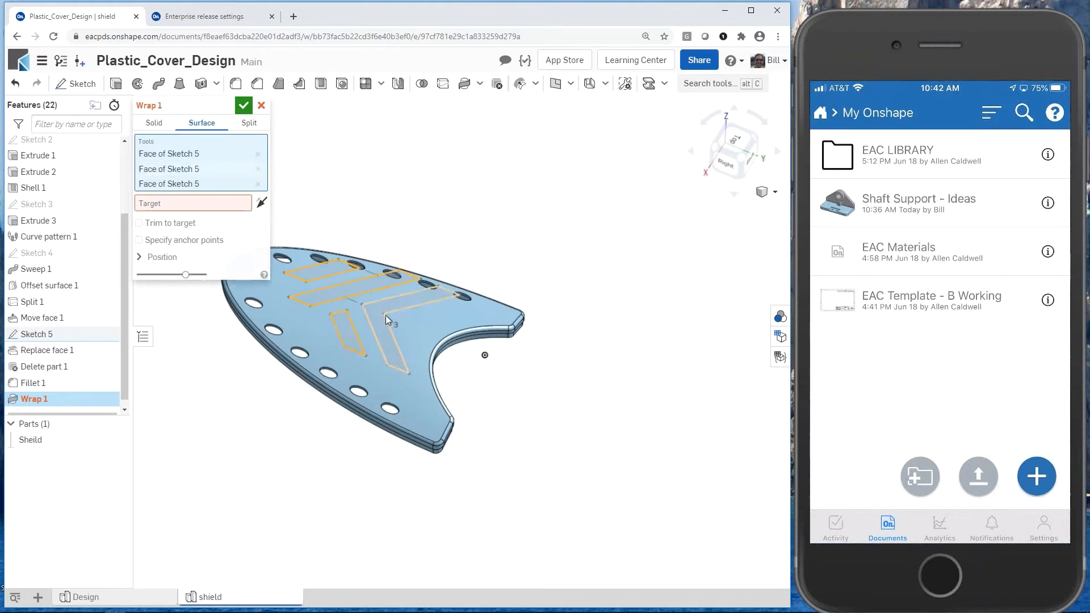
click(378, 326)
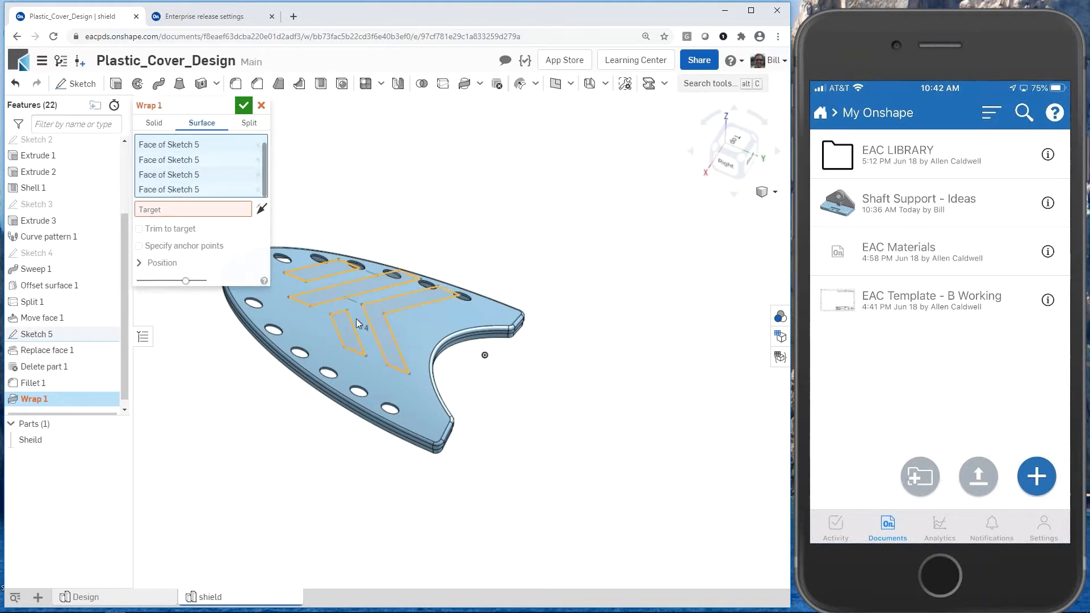
click(193, 209)
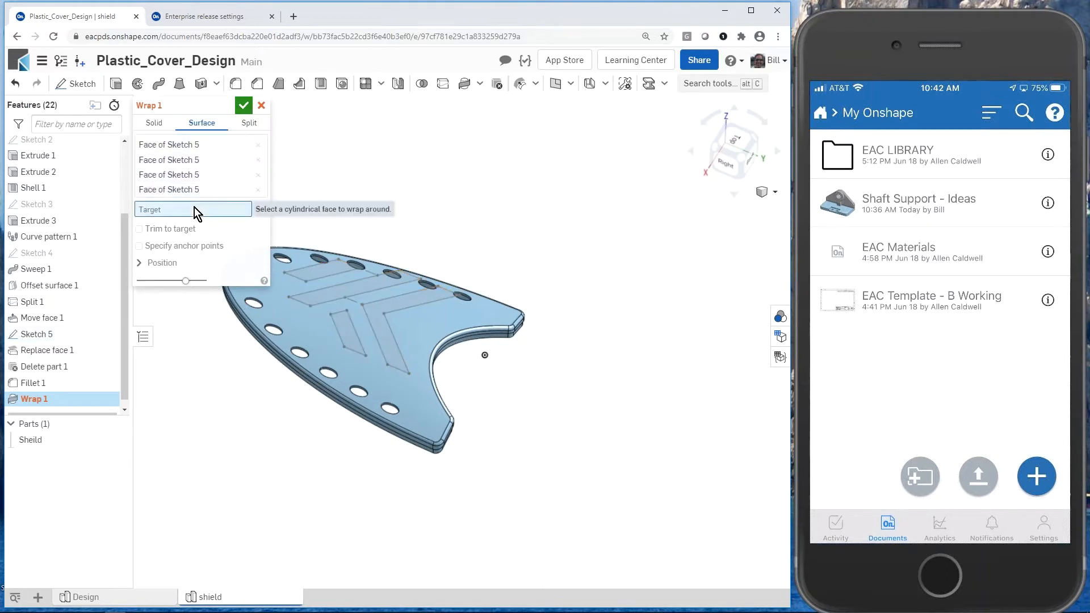
click(304, 322)
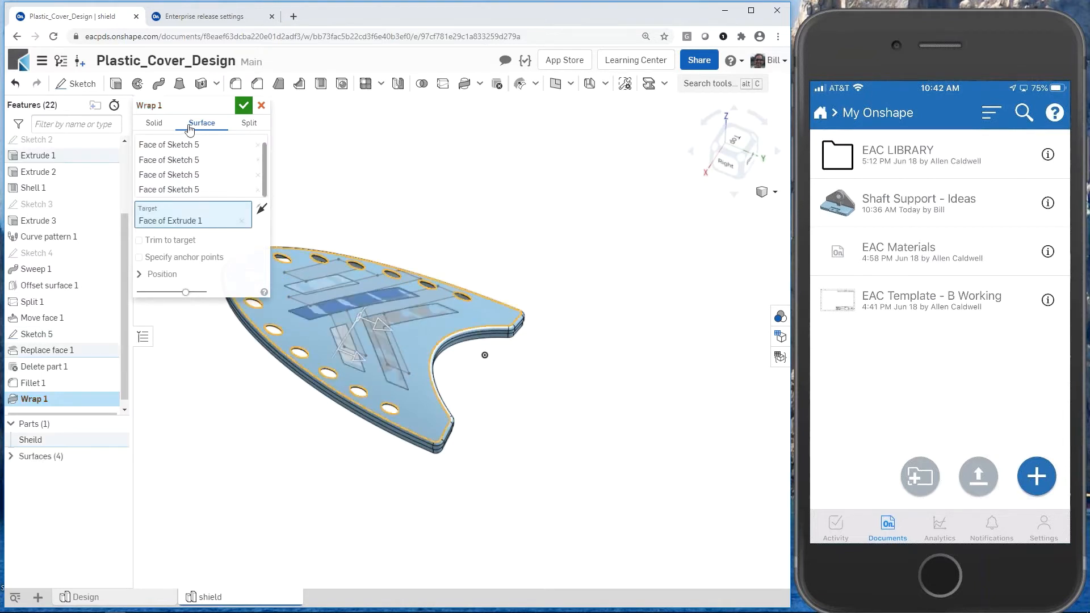
Make the wrap a solid that removes material from the shield with a thickness of 0.02 in, and accept it.
click(151, 124)
click(207, 139)
click(230, 308)
key(BackSpace)
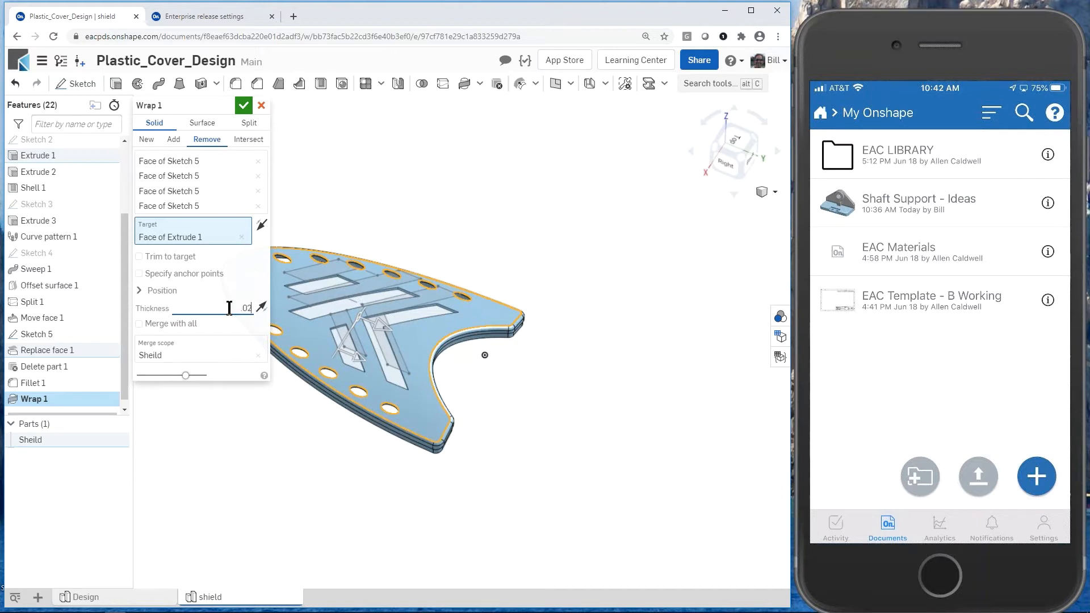
text(.02)
key(Return)
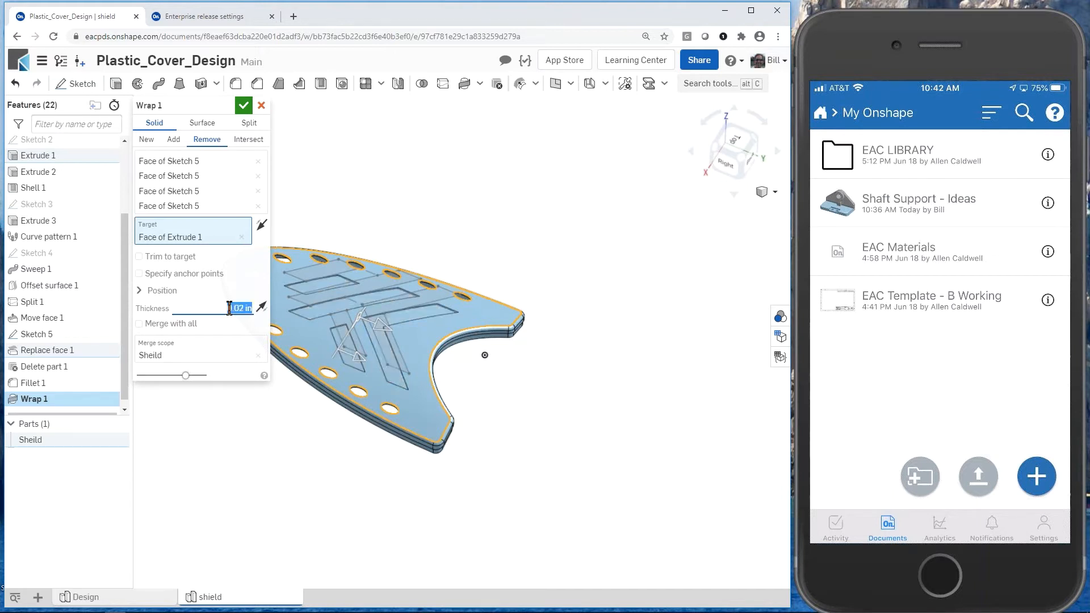
click(243, 107)
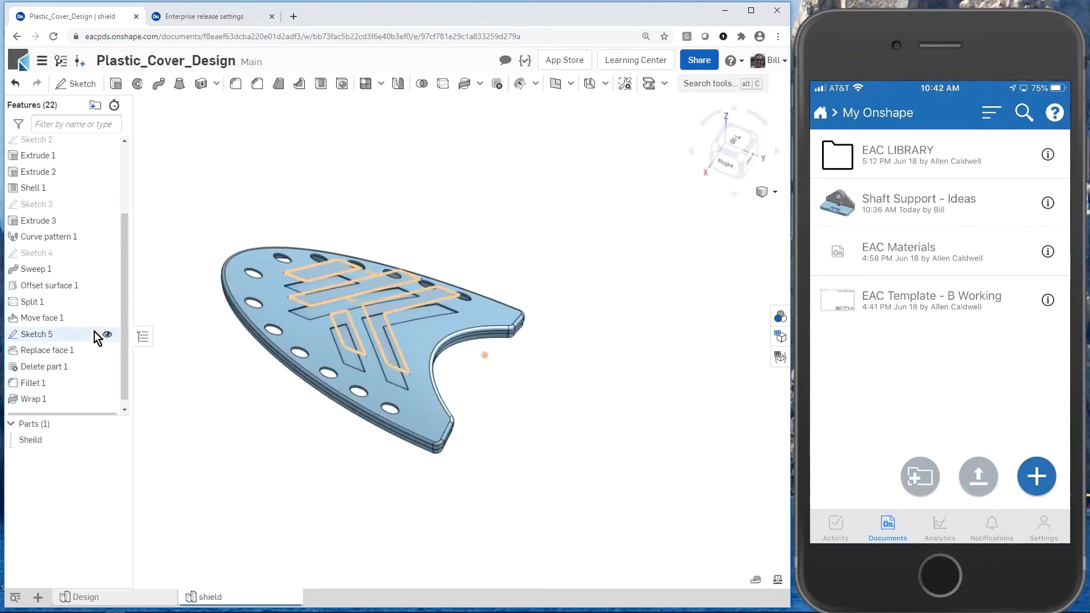
Hide Sketch 5 and inspect the recessed logo on the shield up close.
click(107, 335)
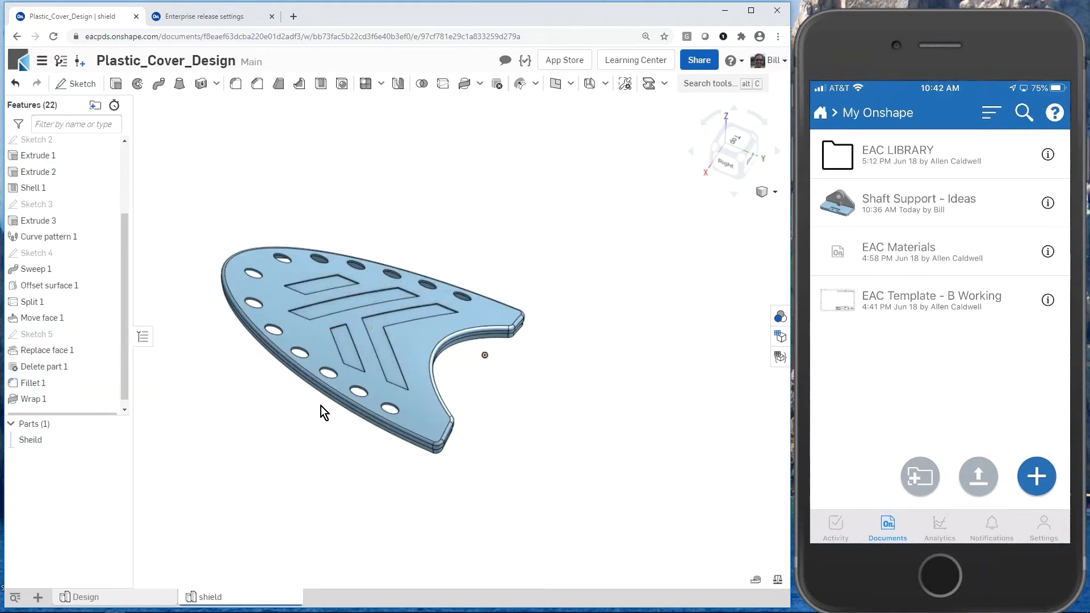
mouse_move(358, 385)
right_down()
mouse_move(317, 396)
mouse_move(372, 359)
mouse_move(358, 376)
right_up()
scroll(332, 329, up, 4)
mouse_move(443, 340)
right_down()
mouse_move(411, 349)
mouse_move(443, 357)
right_up()
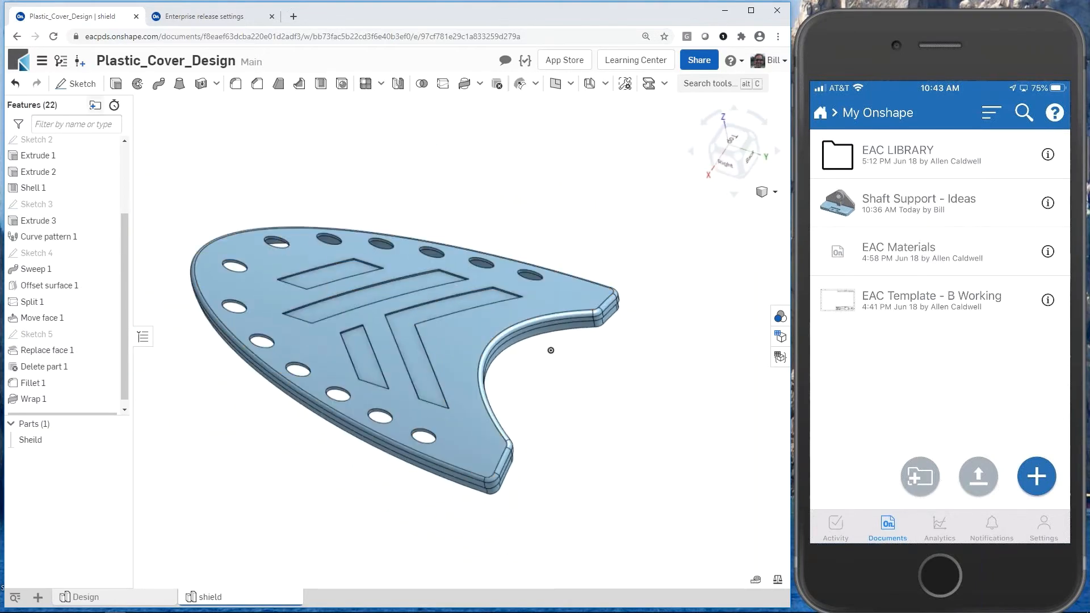
Create a version named "emboss" from the Main workspace and close the version history.
click(60, 62)
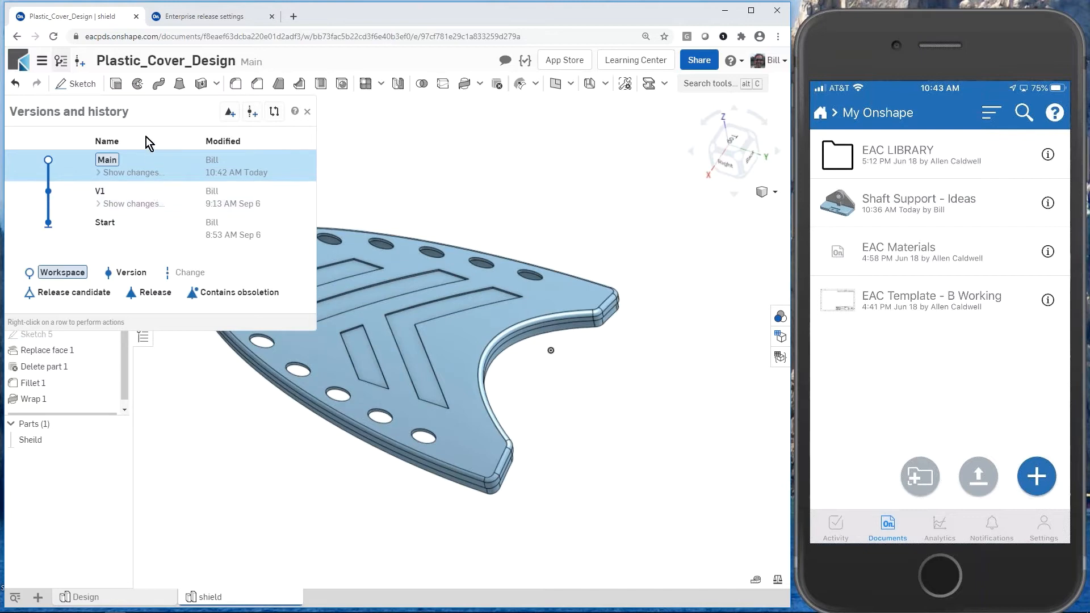
click(81, 61)
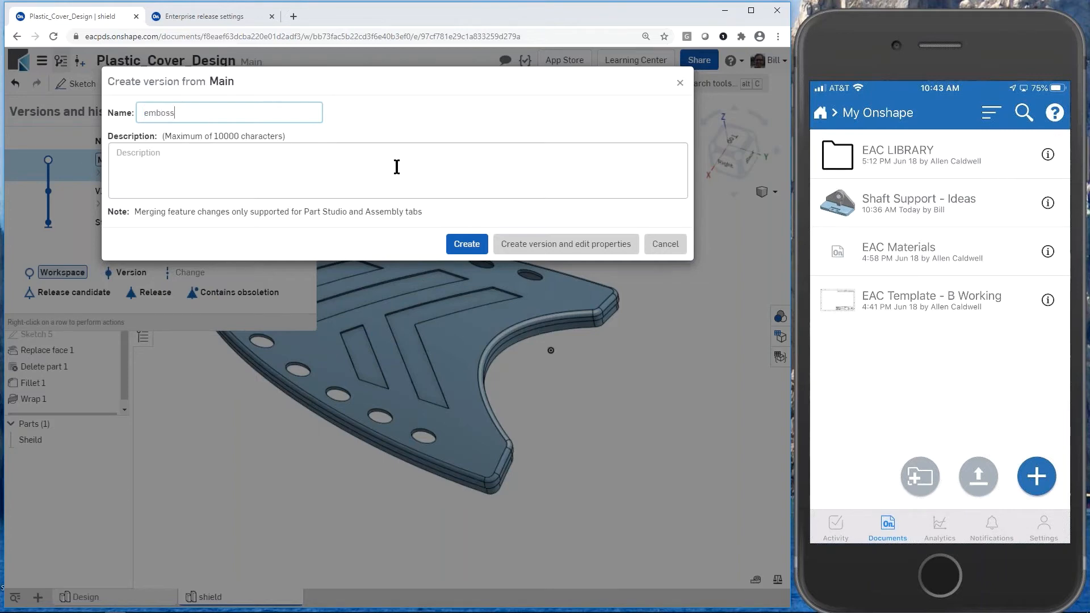
click(467, 244)
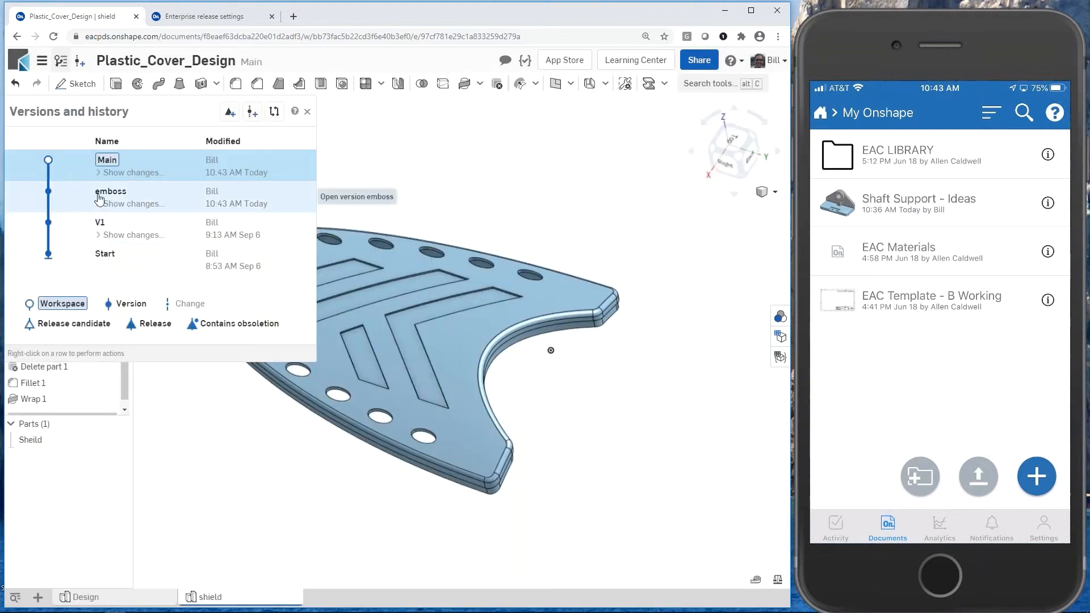
click(309, 114)
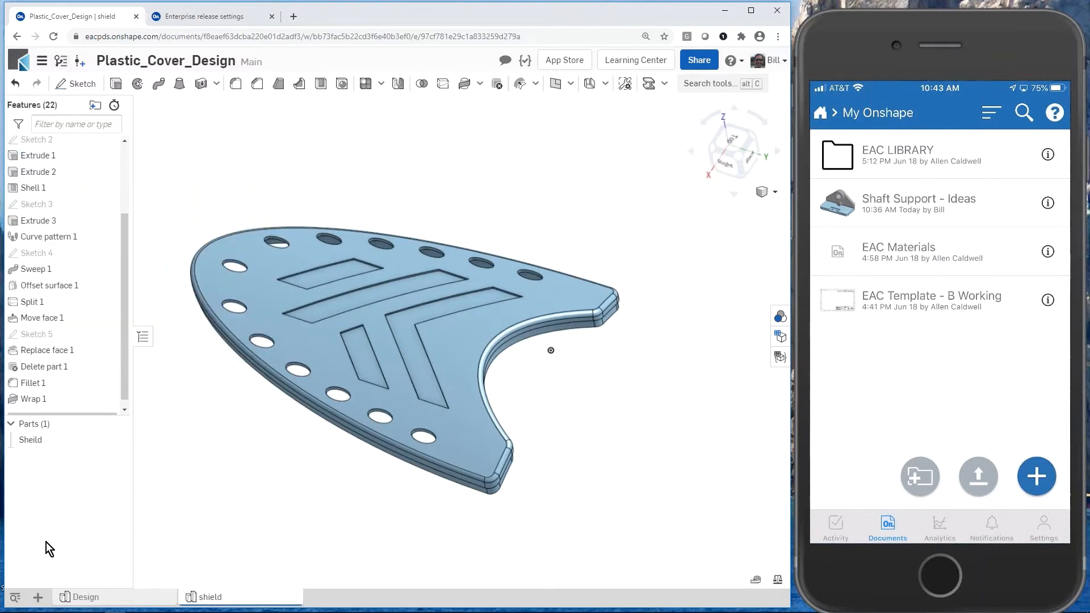
Create a release candidate for the Sheild part, generate its part number, and name the release ECN-000113 using the number's digits.
right_click(34, 444)
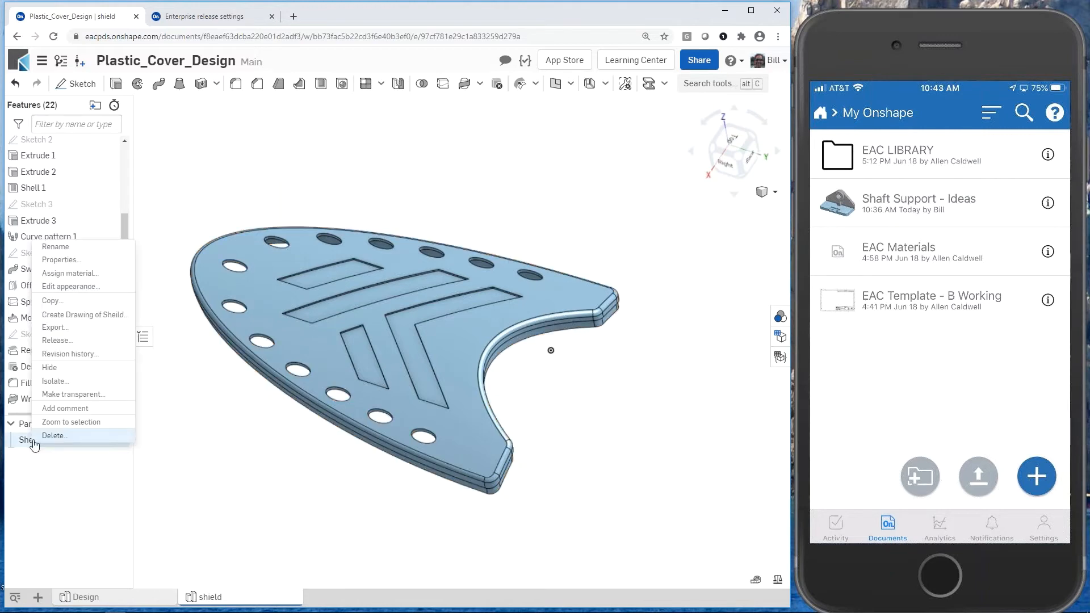
click(98, 341)
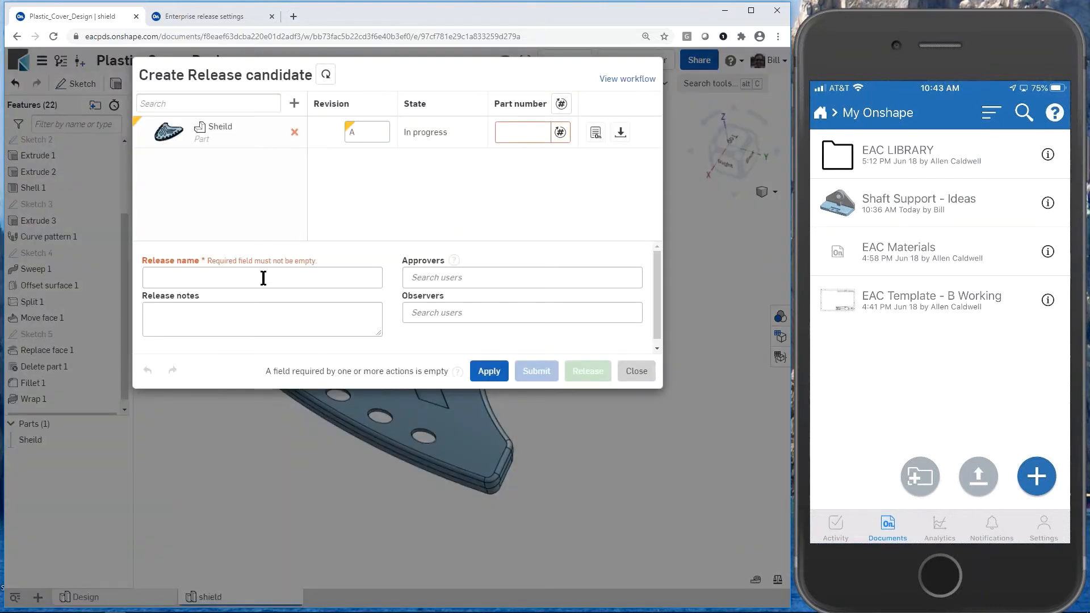
click(561, 105)
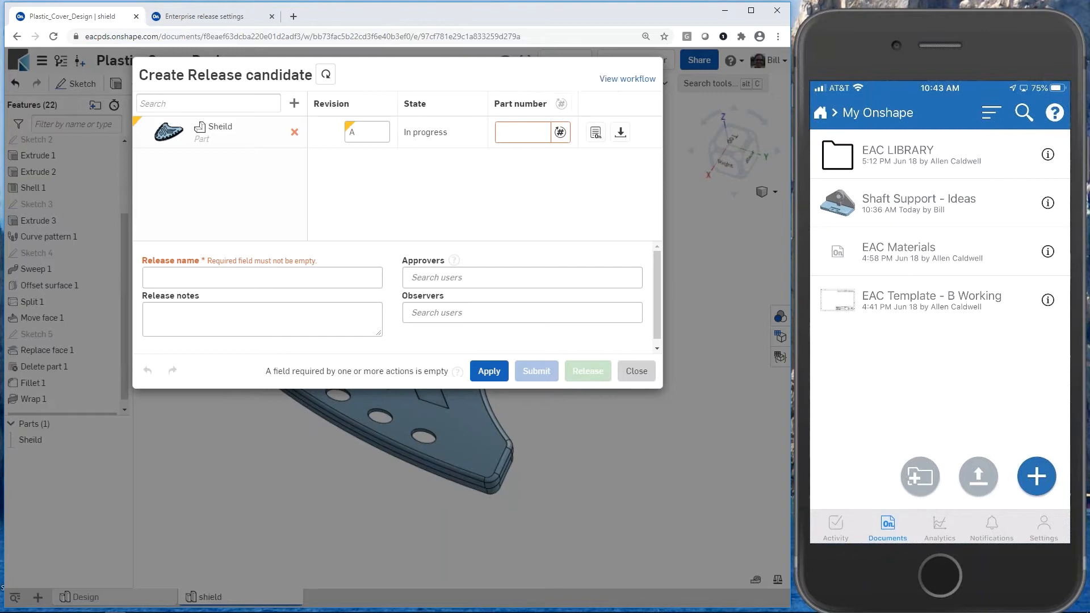
double_click(534, 135)
key(ctrl+c)
click(191, 272)
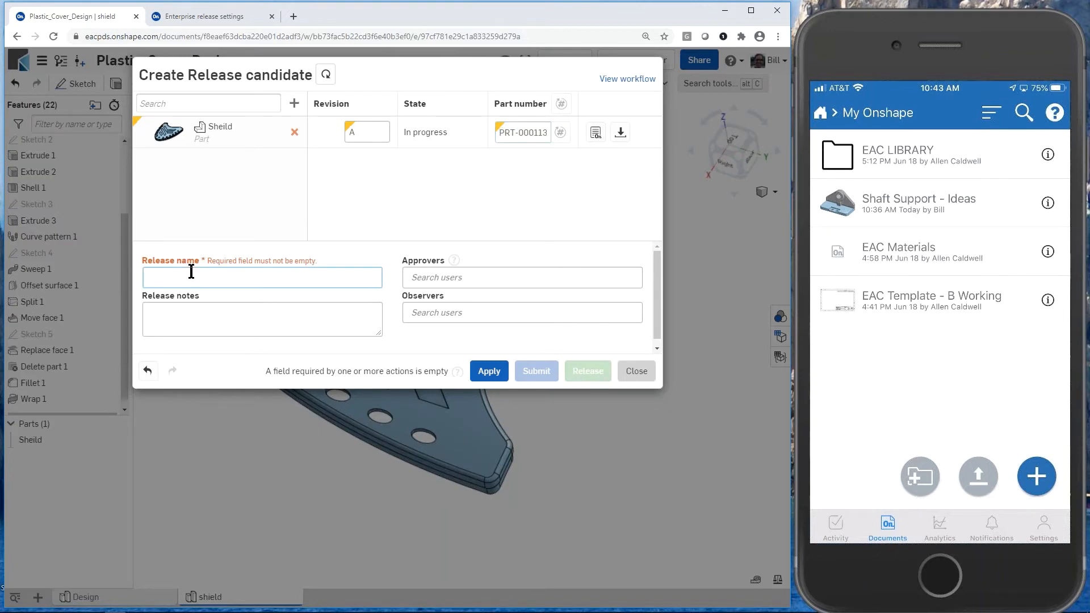
text(ECN-)
key(ctrl+v)
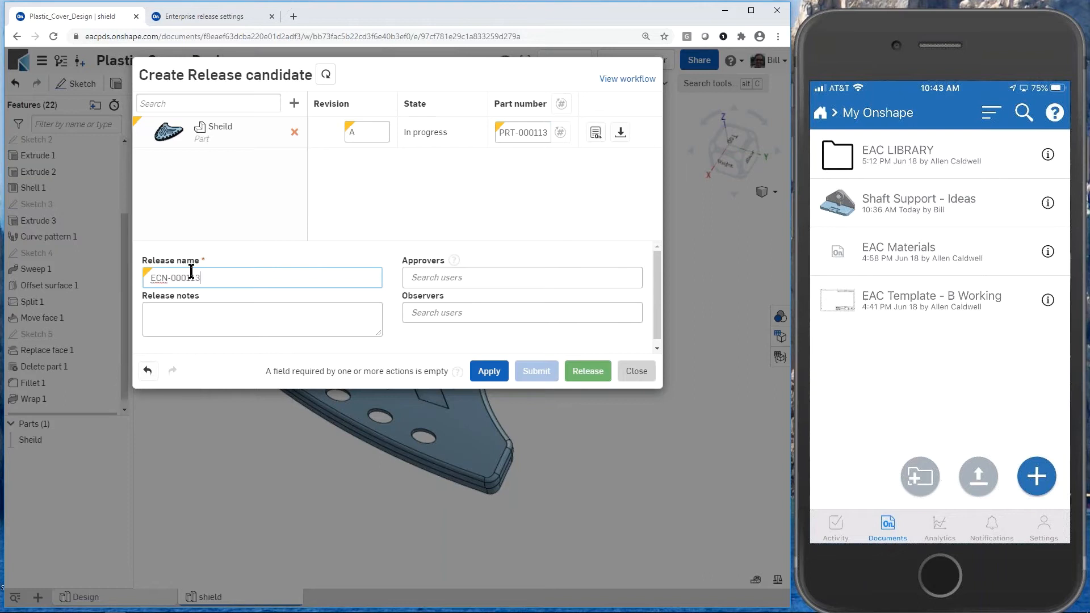
Enter "added enboss" as the release notes.
click(185, 312)
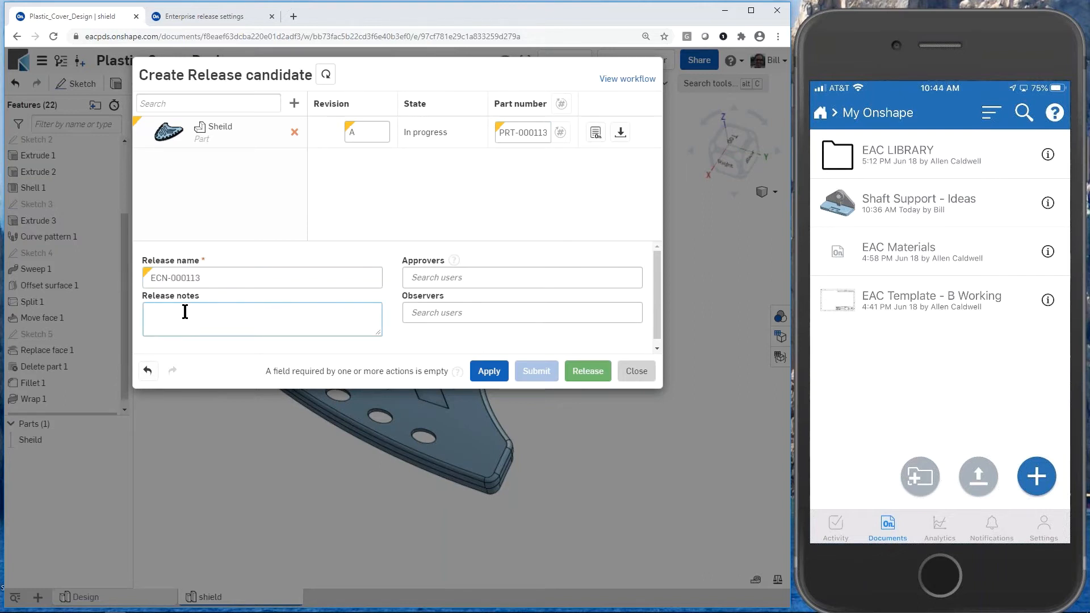
text(added )
text(en)
text(boss)
text(ment)
right_click(206, 313)
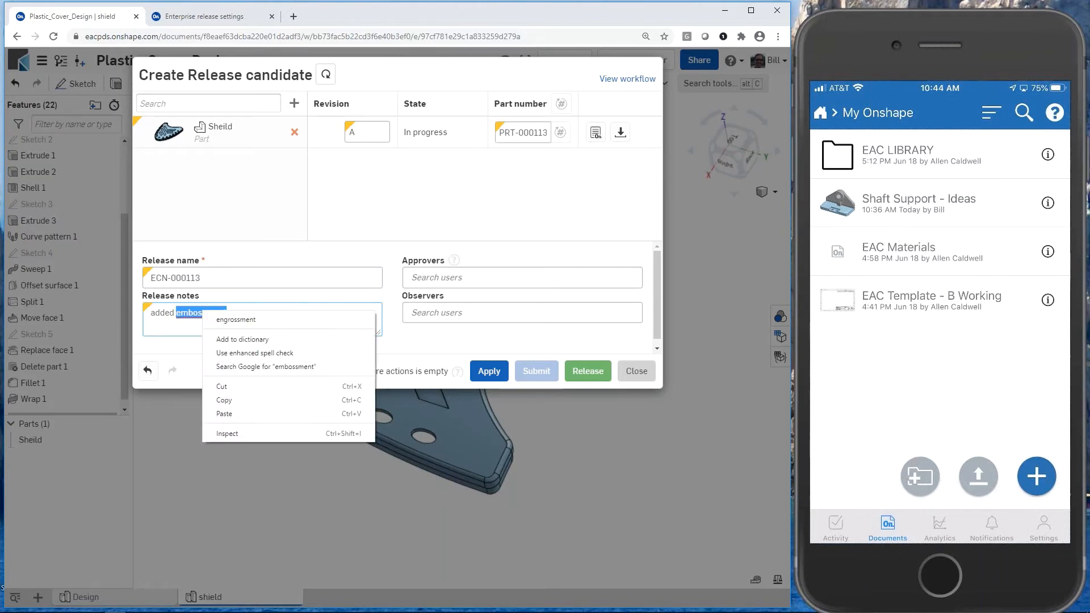
click(231, 319)
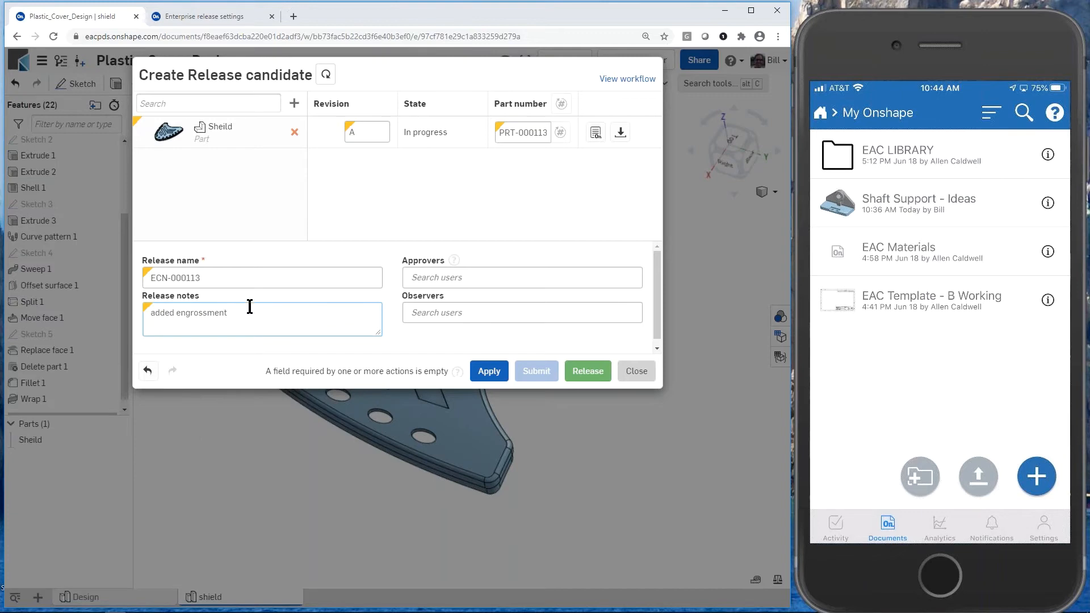
drag(233, 317, 188, 321)
text(boss)
Add a colleague as the release approver and submit the release candidate.
click(430, 276)
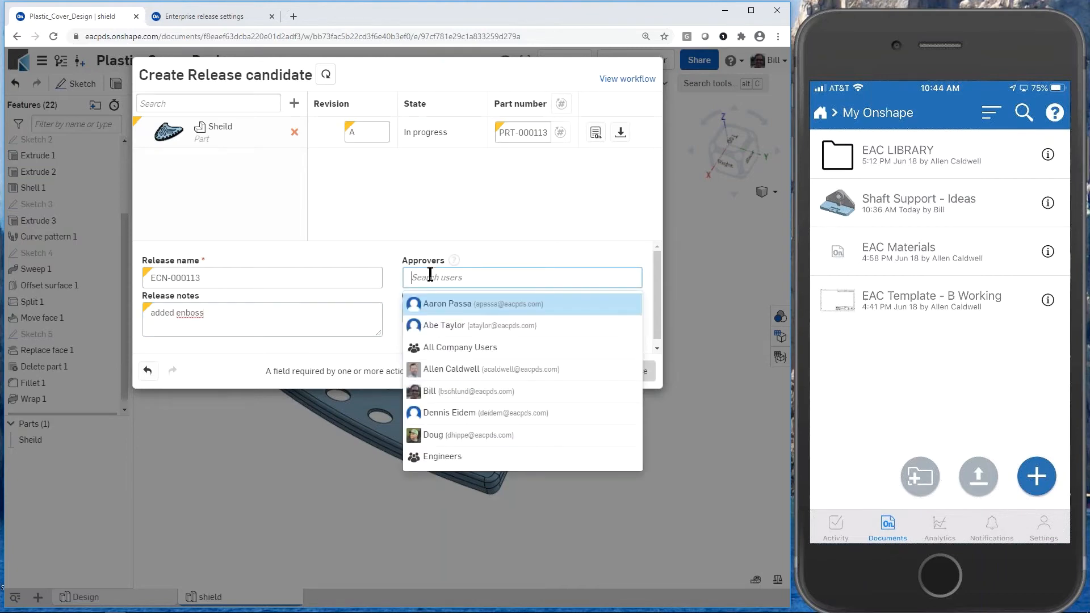
text(nick)
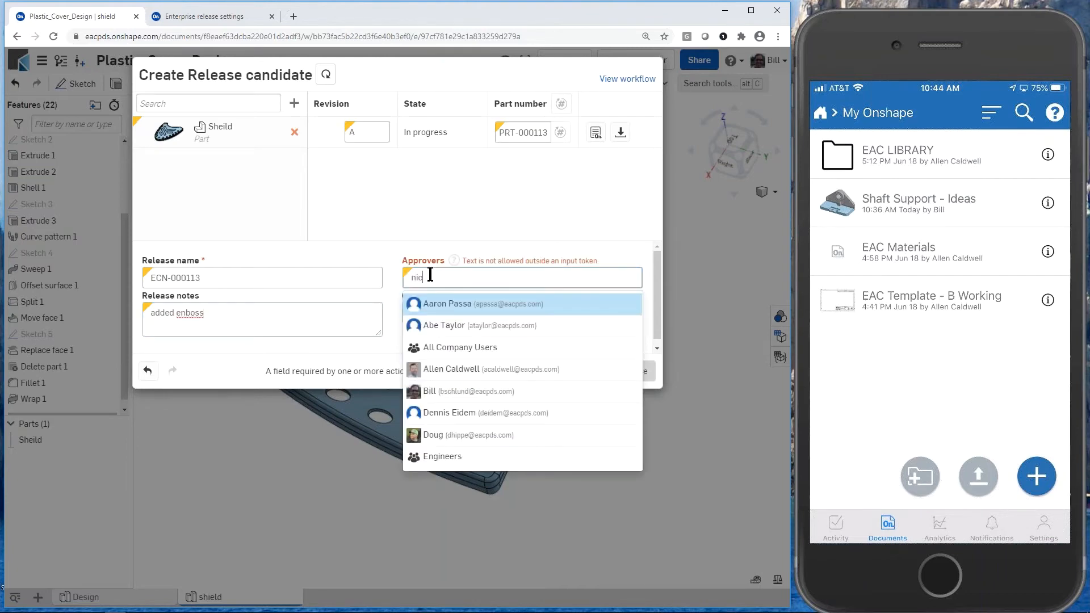
click(440, 306)
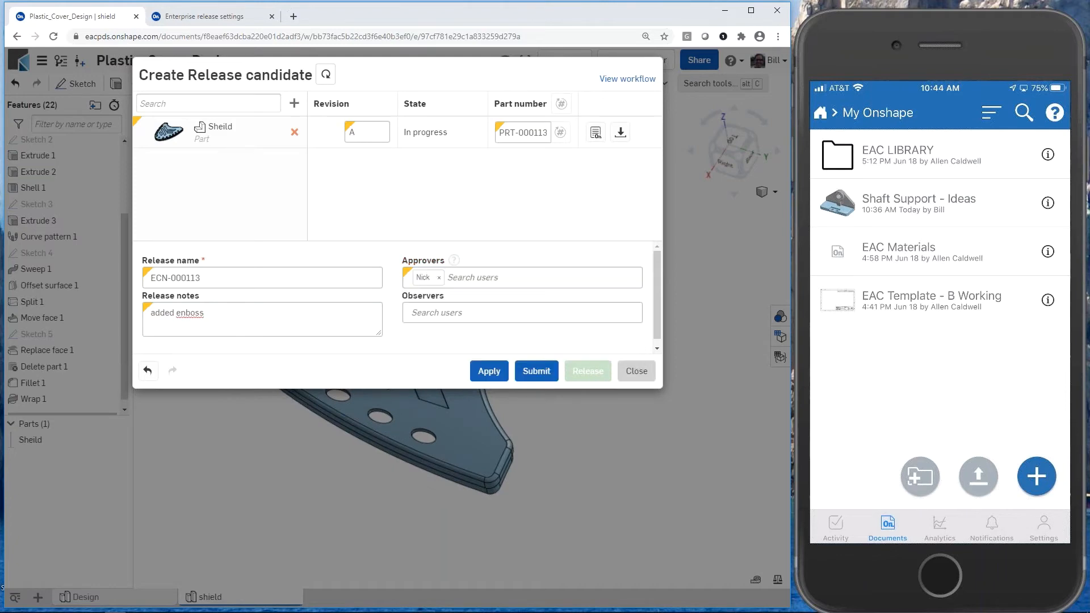
click(536, 372)
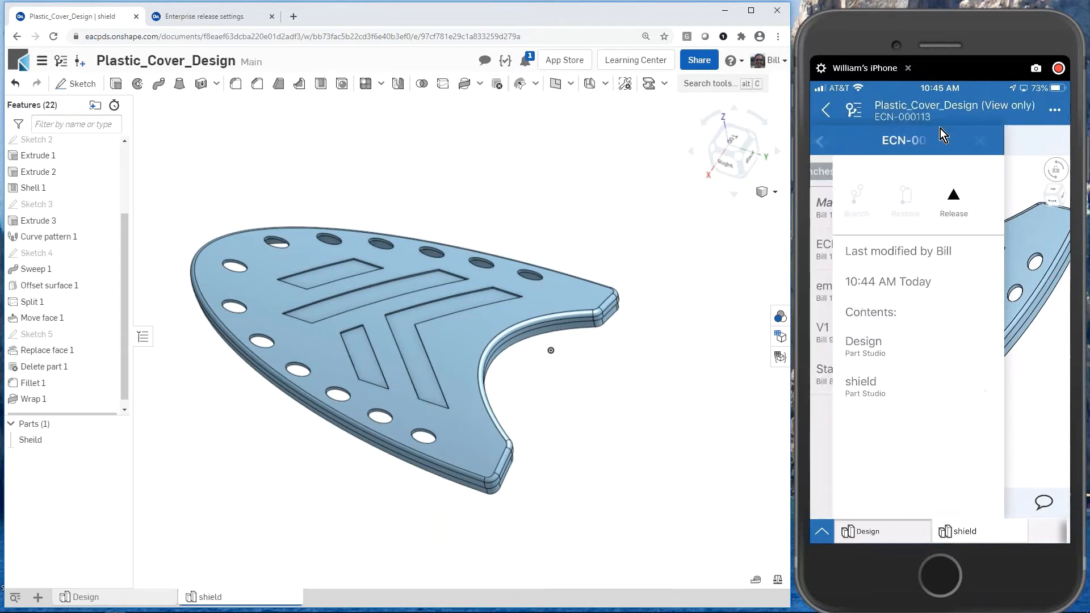
Check the release notification and view the status of ECN-000113 in the document's version history.
click(527, 62)
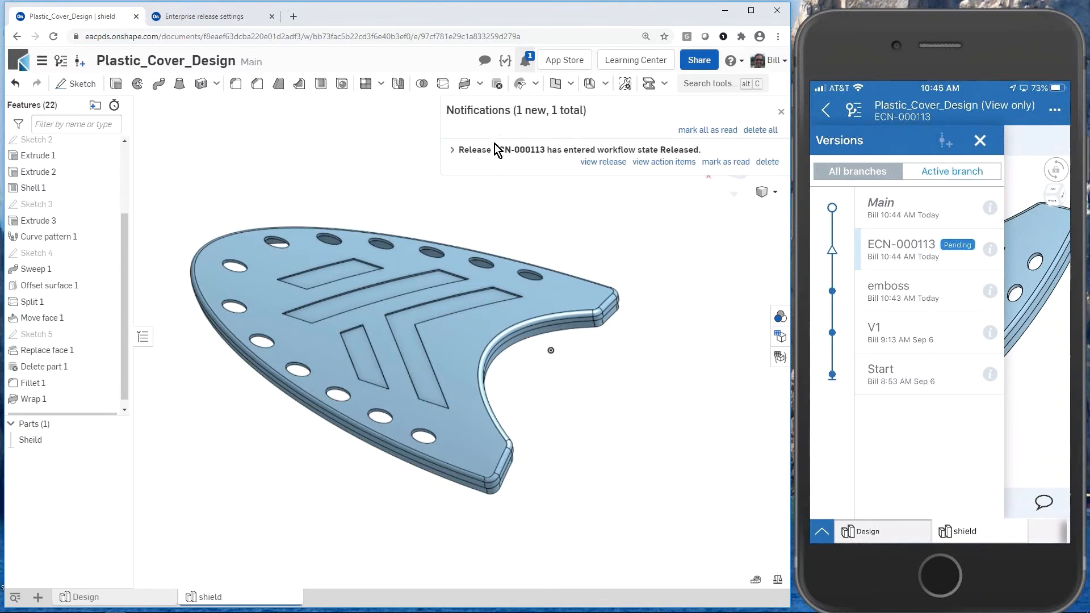
click(782, 112)
click(63, 62)
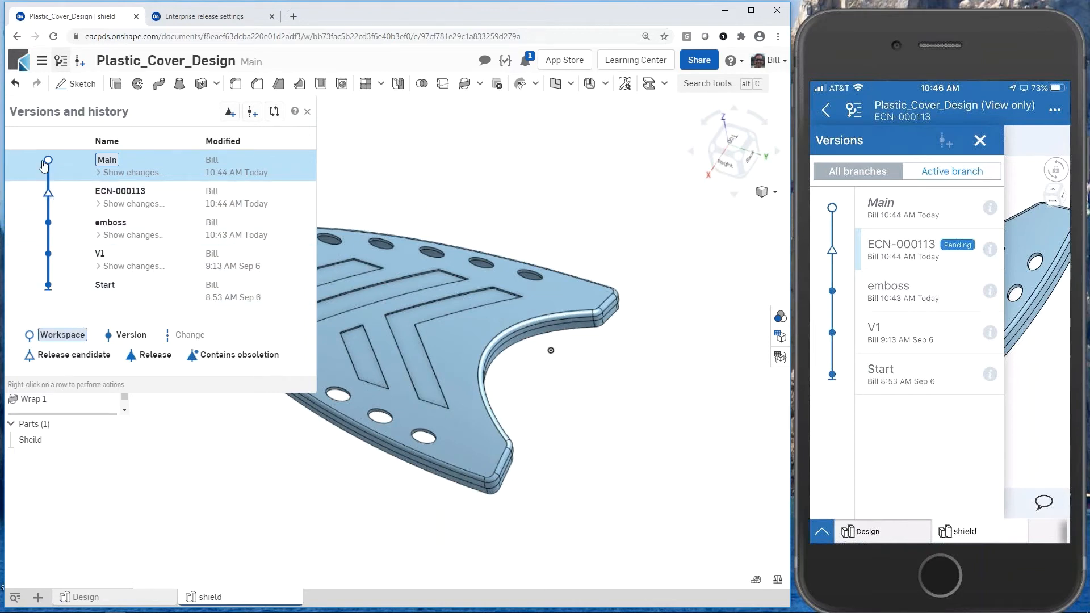
click(45, 64)
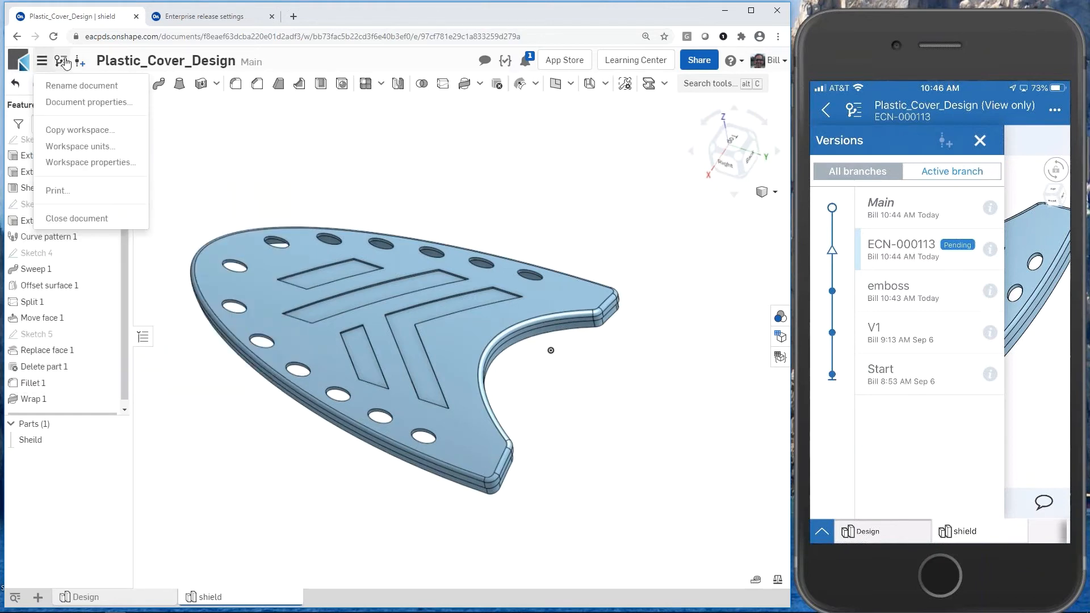
click(61, 64)
click(60, 64)
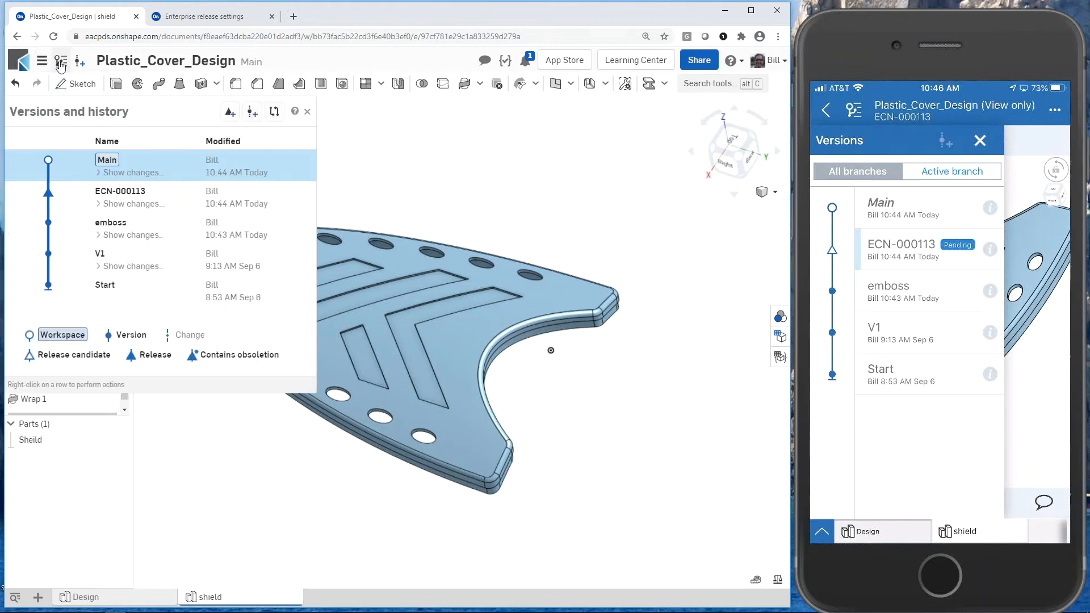
Open release ECN-000113 for review from its entry in the version history.
right_click(113, 198)
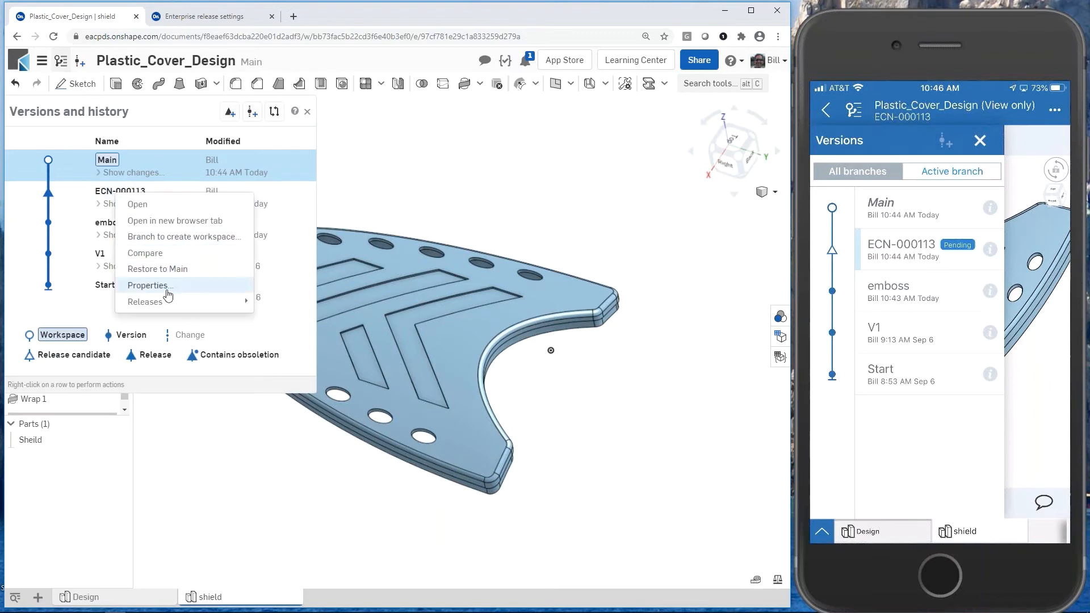
mouse_move(174, 307)
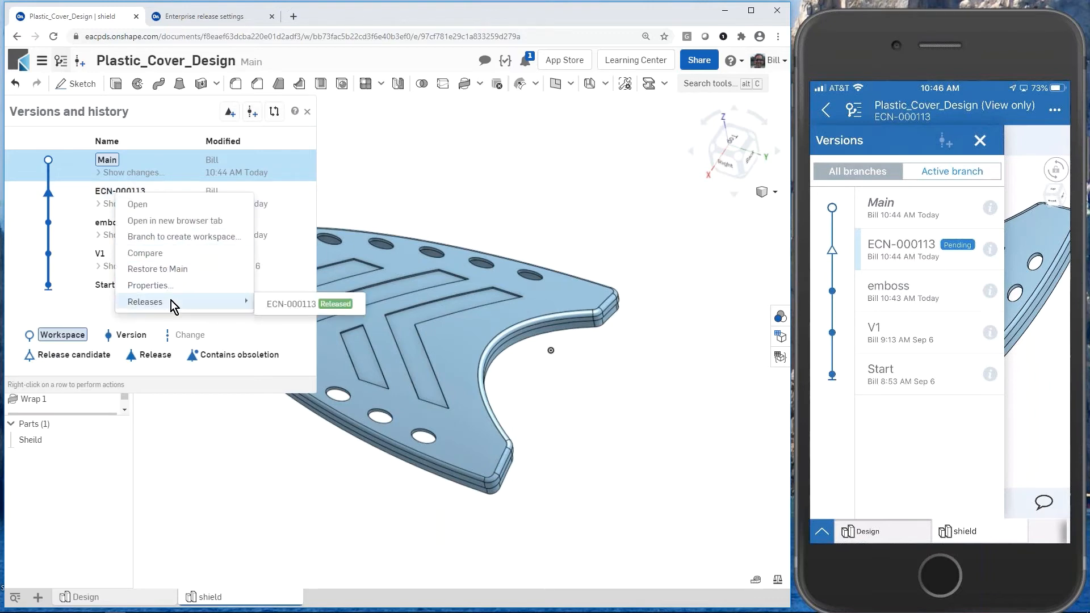
click(306, 304)
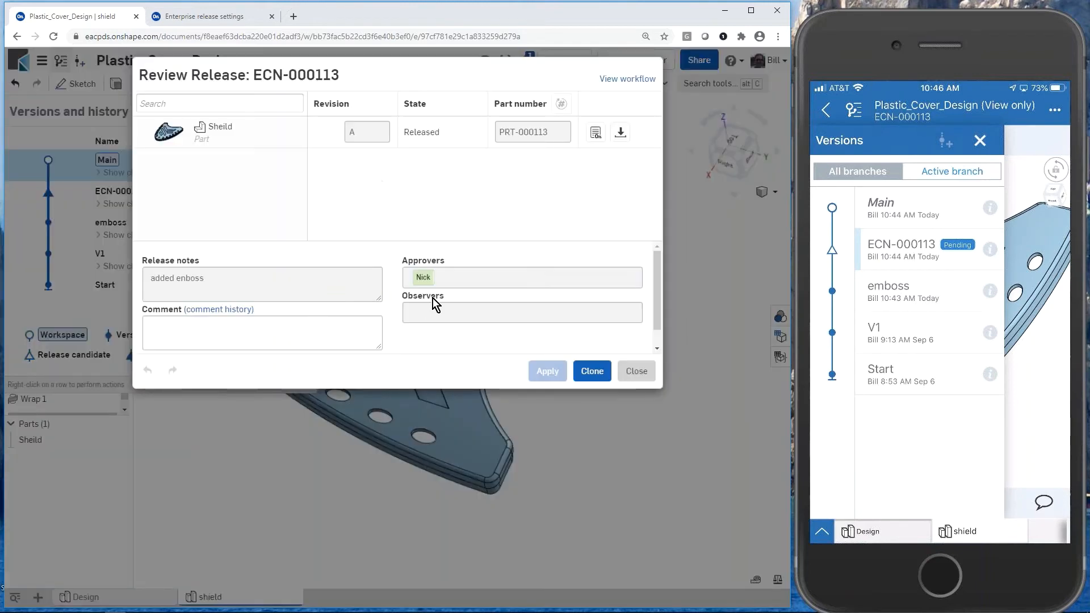
Check the approver in the review of release ECN-000113, and close the review and the version history.
mouse_move(426, 281)
click(636, 371)
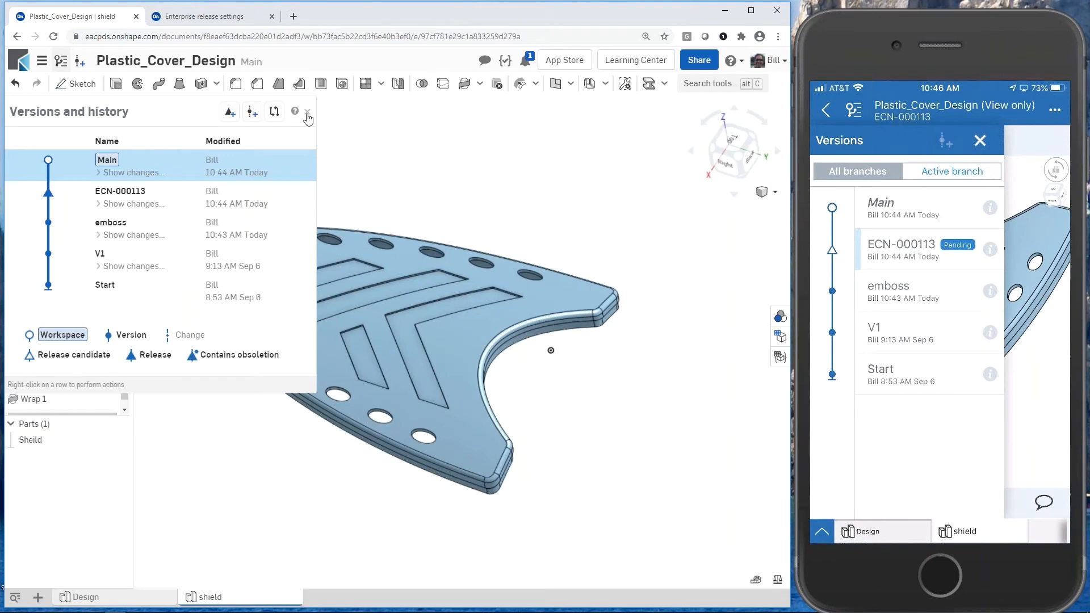
click(307, 112)
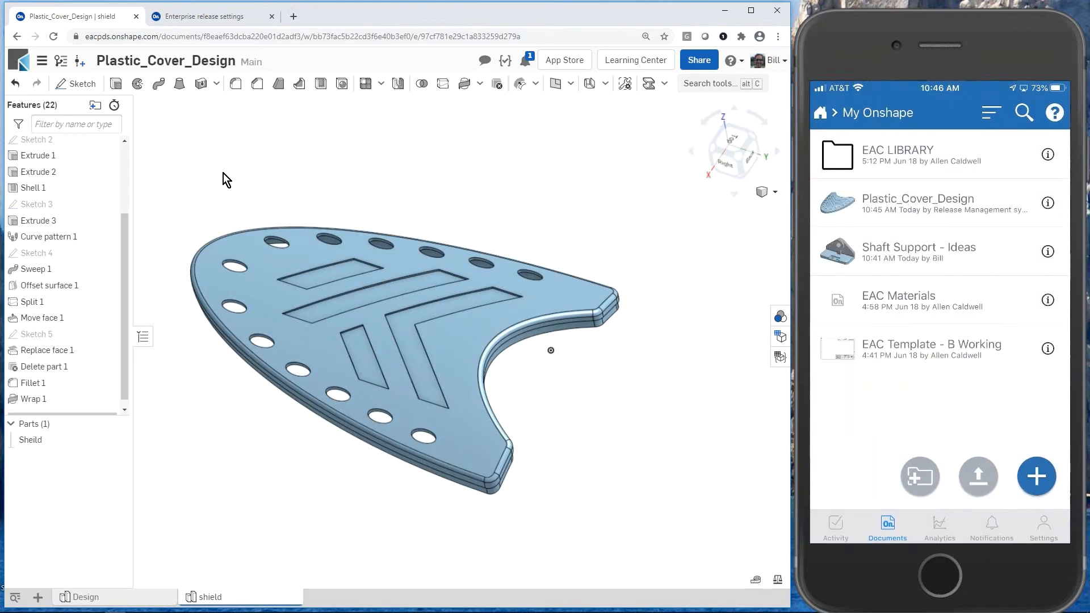
Close the Plastic_Cover_Design document and open New_Cover_Design from the document list.
click(42, 61)
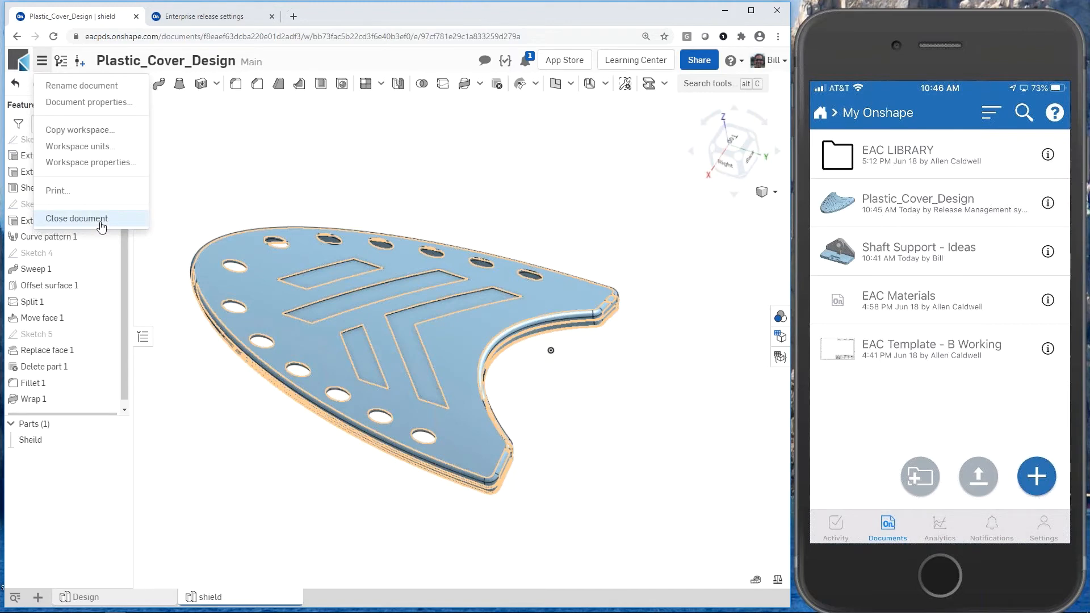
click(77, 218)
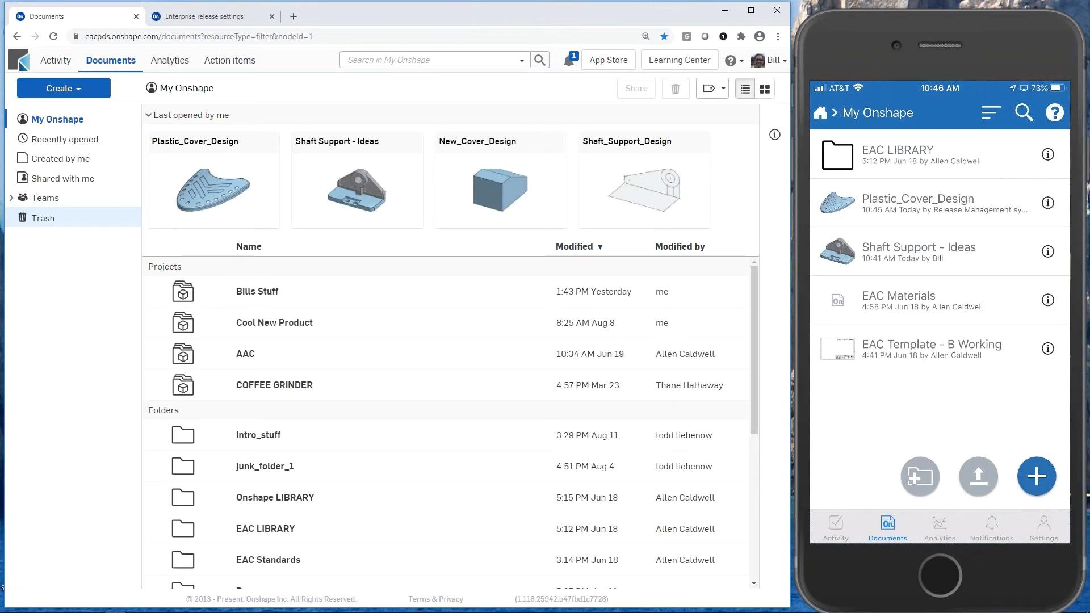
click(464, 145)
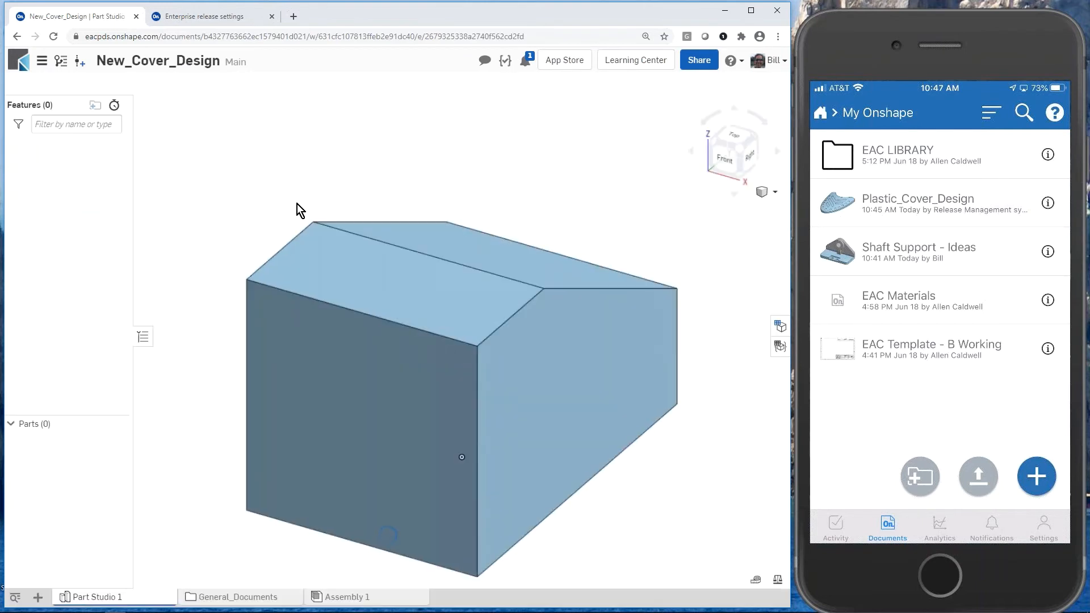
scroll(346, 348, up, 2)
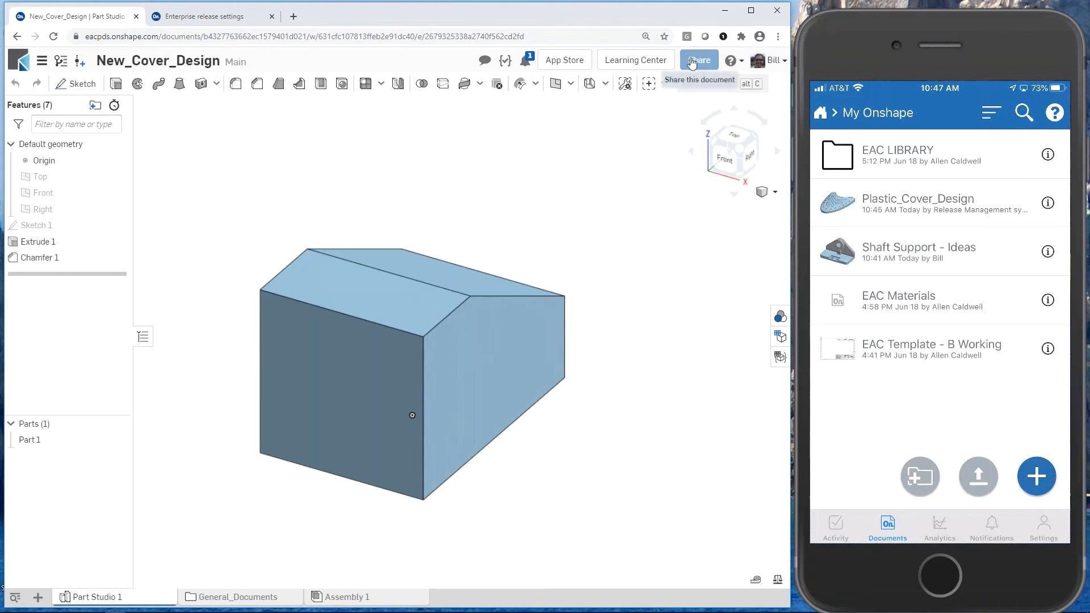
Branch a new workspace named nicks_idea from the cover_development version of New_Cover_Design.
click(61, 62)
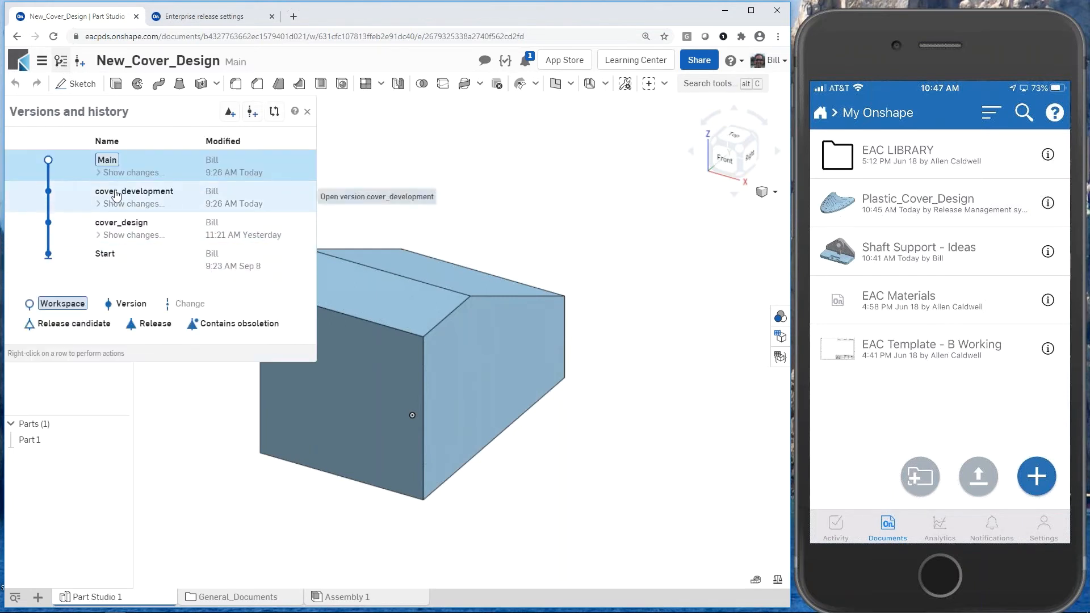
click(117, 194)
right_click(116, 195)
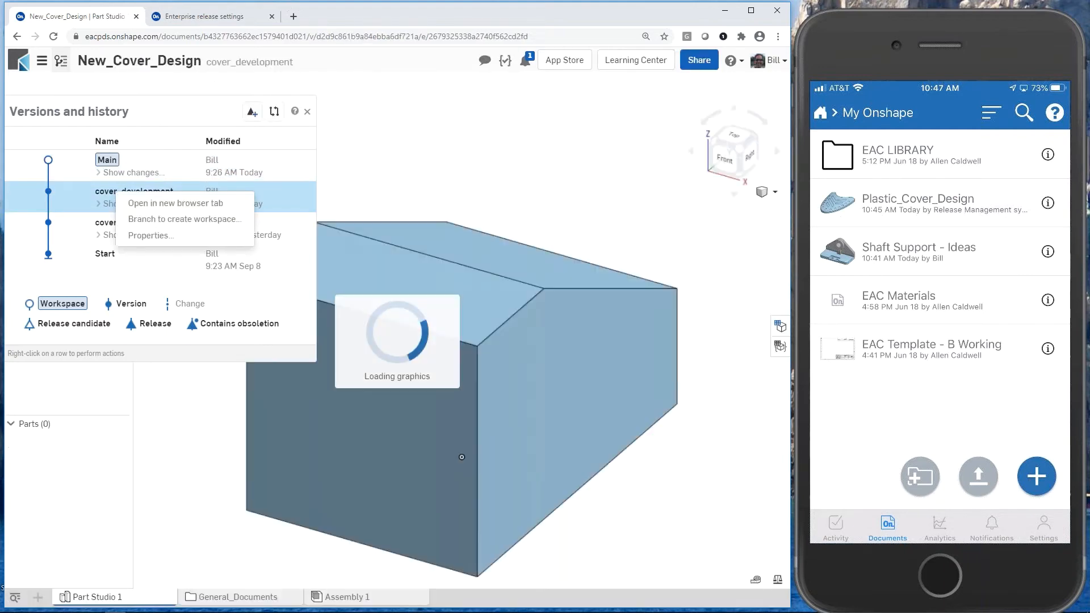
click(149, 219)
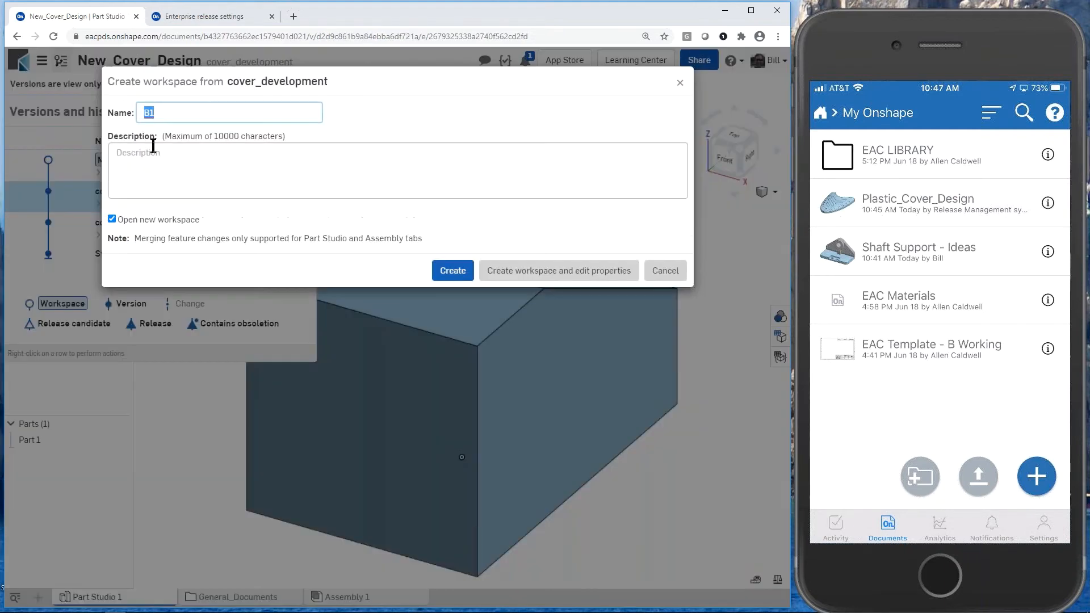
text(nicks_idea)
click(453, 271)
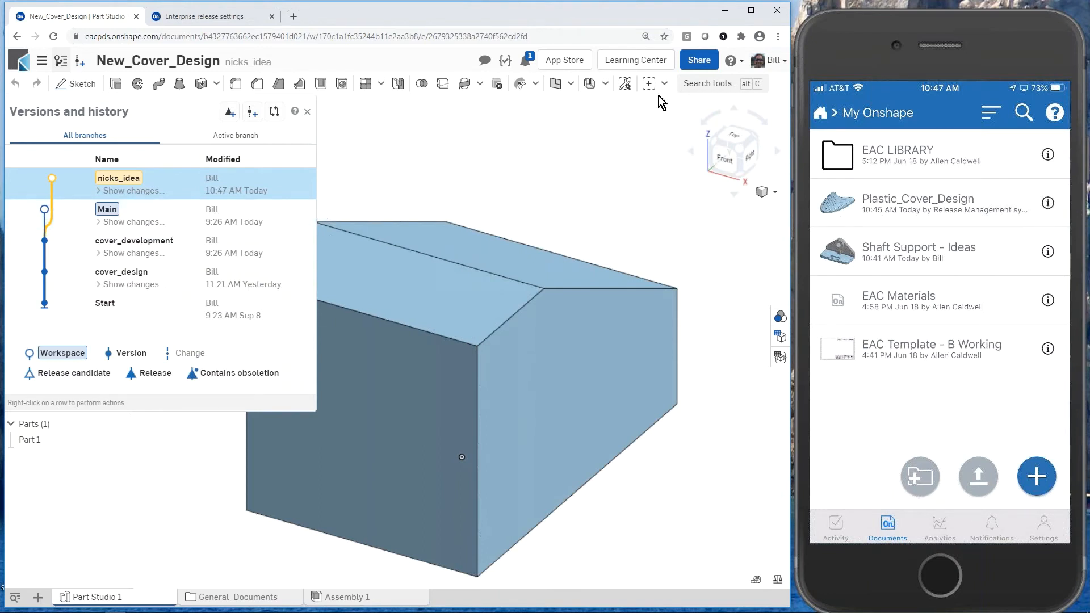
click(692, 61)
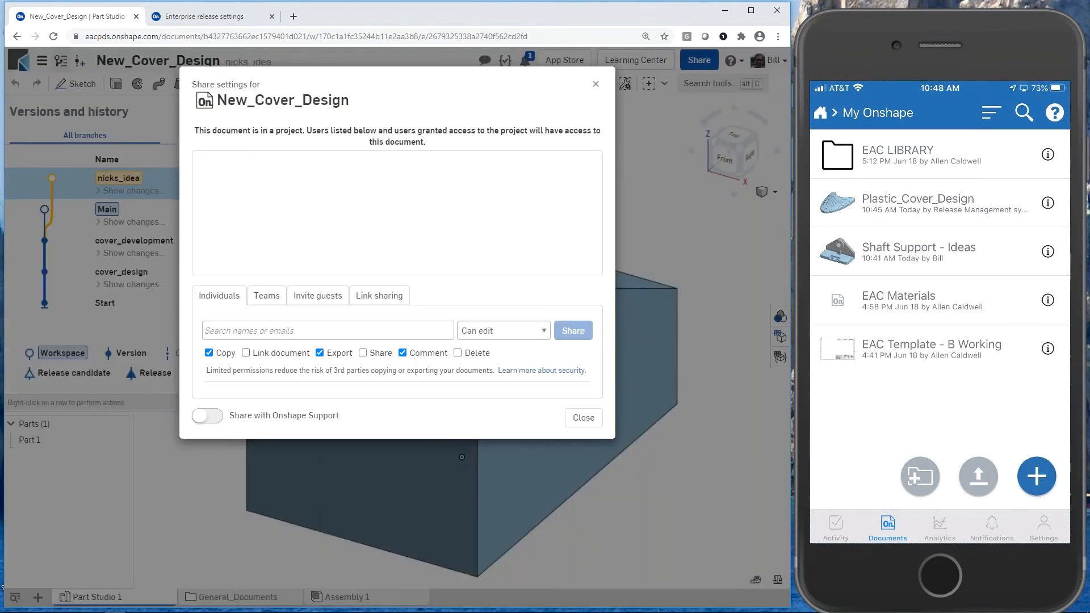
click(278, 330)
text(nick)
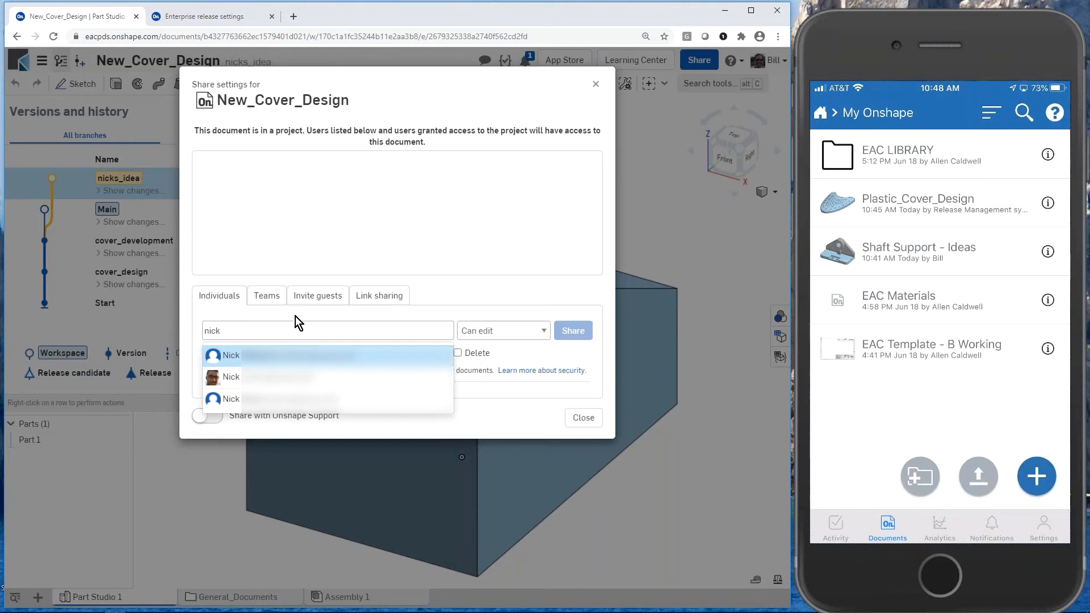
click(268, 380)
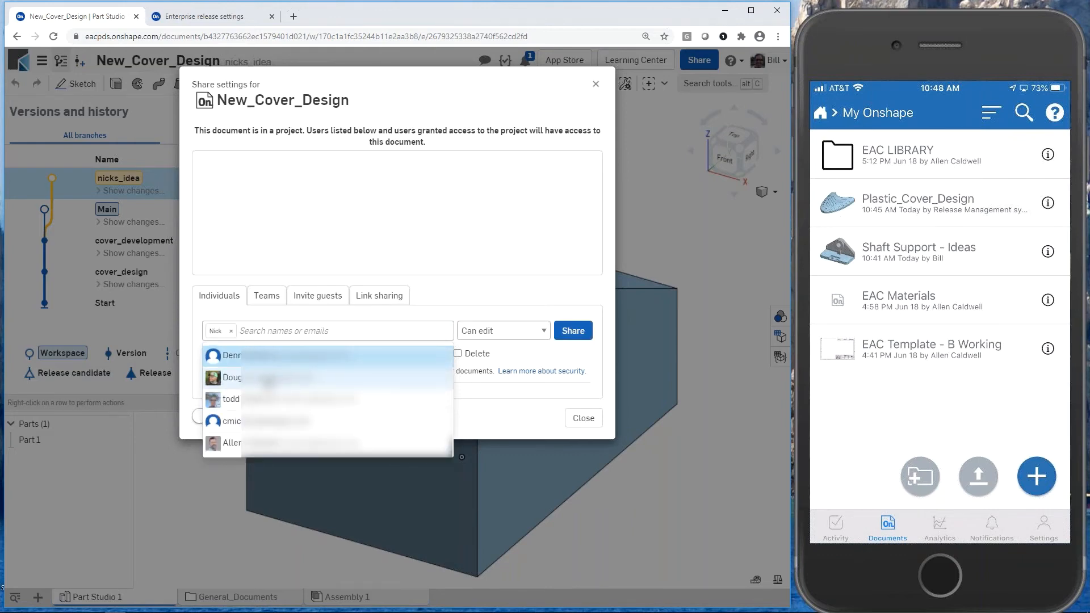
click(535, 332)
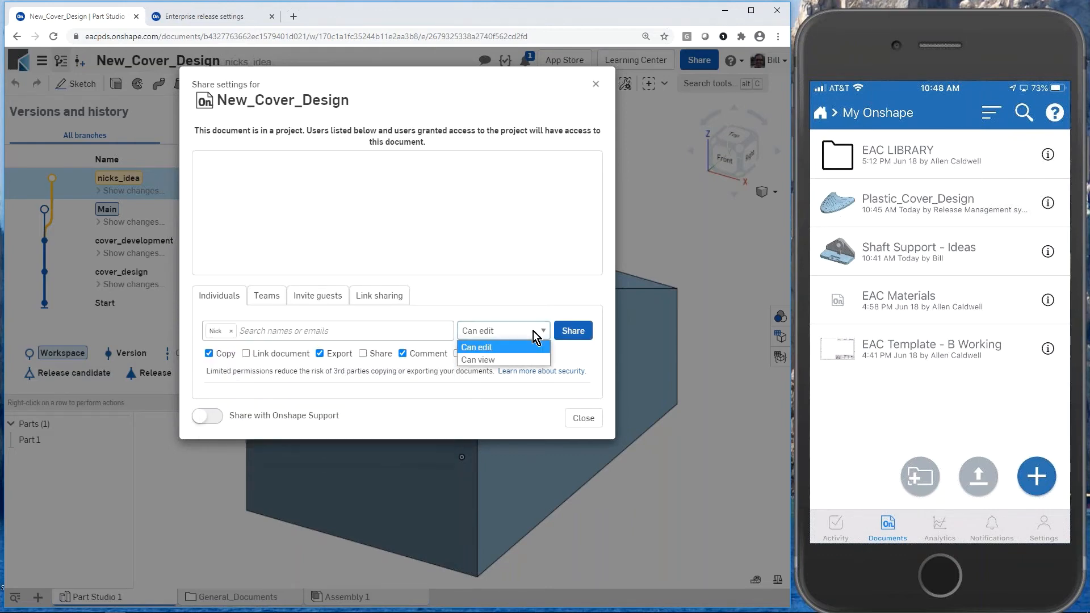
click(516, 329)
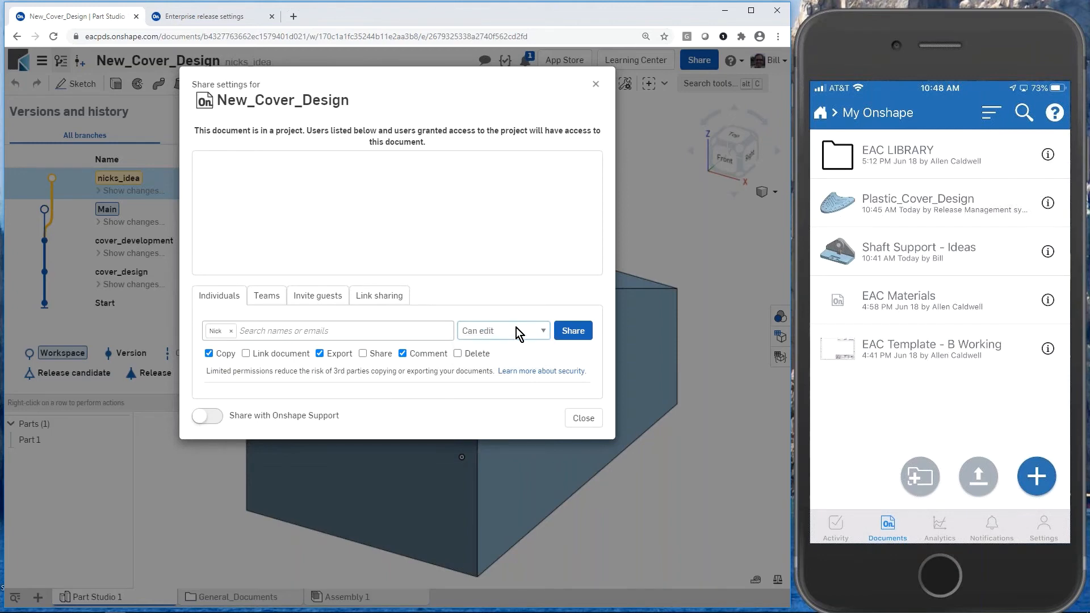
click(320, 353)
click(583, 419)
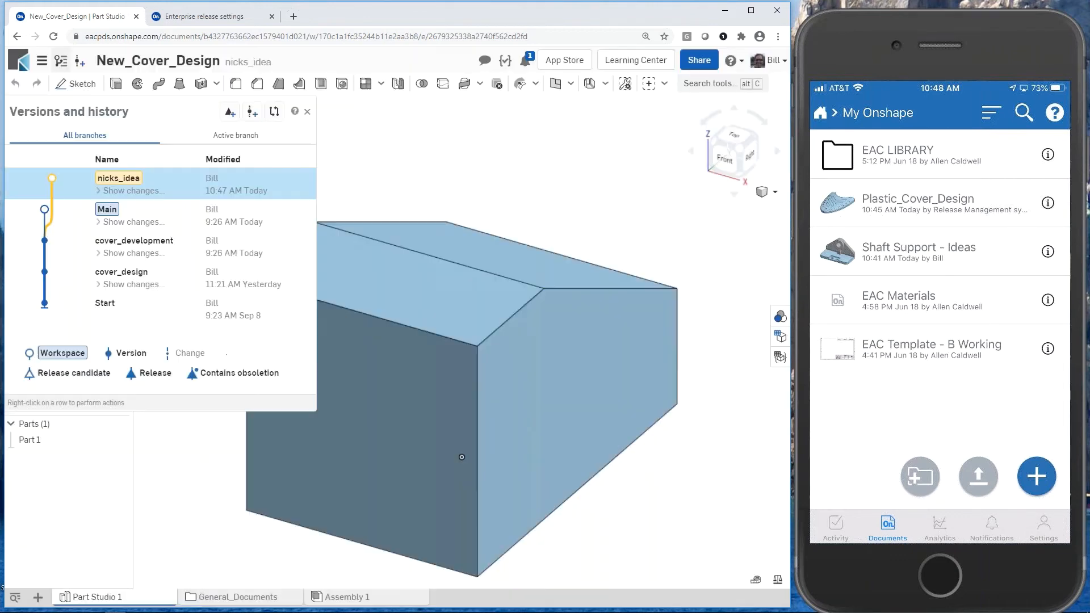
Close the version history and start a document comment that mentions the colleague.
click(307, 111)
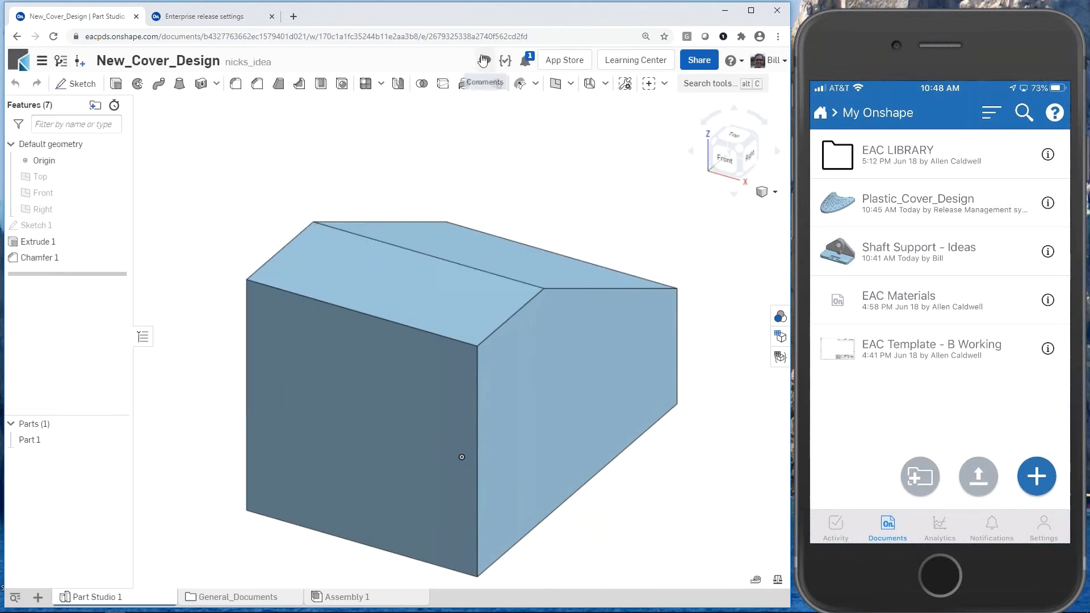
click(488, 65)
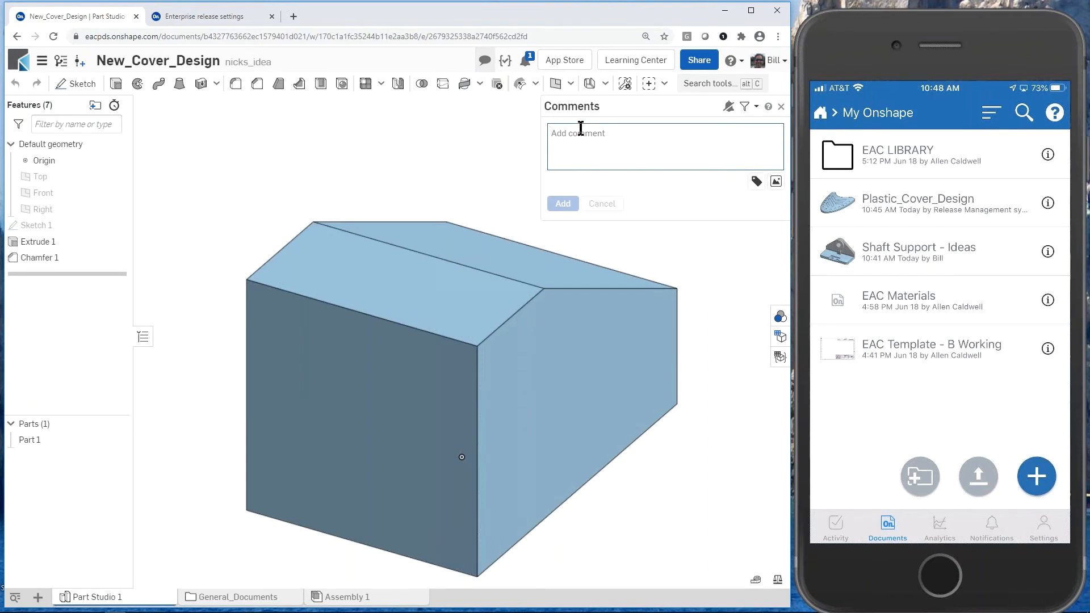
text(@)
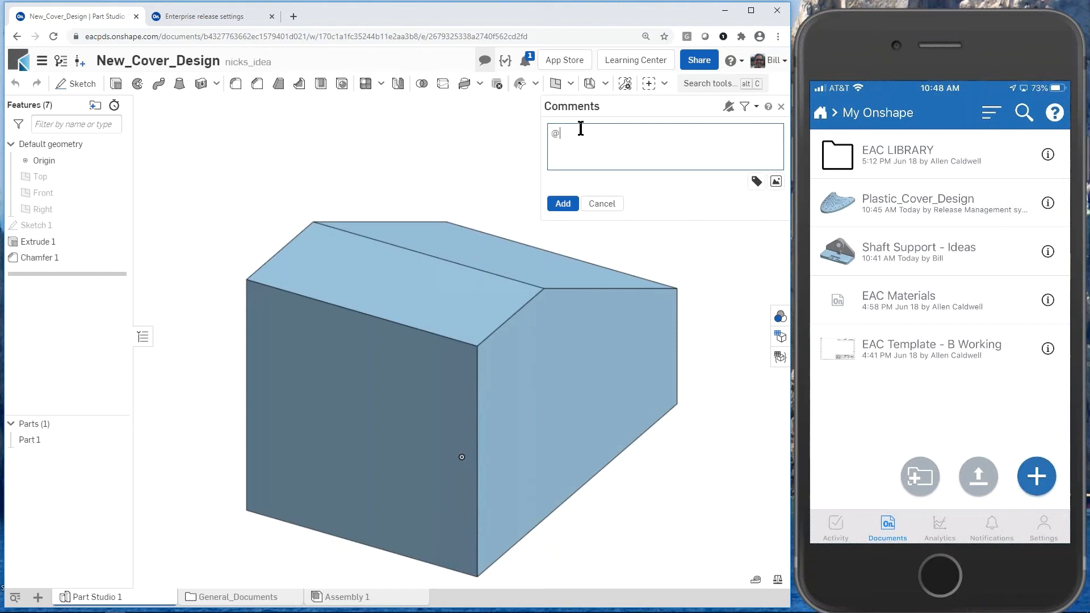
text(nic)
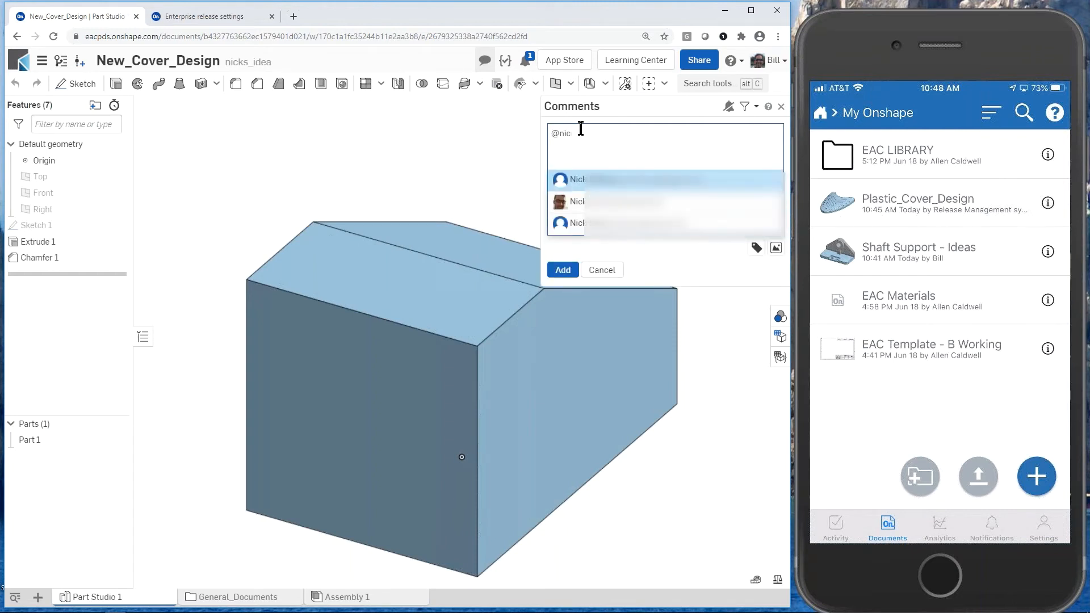
click(582, 200)
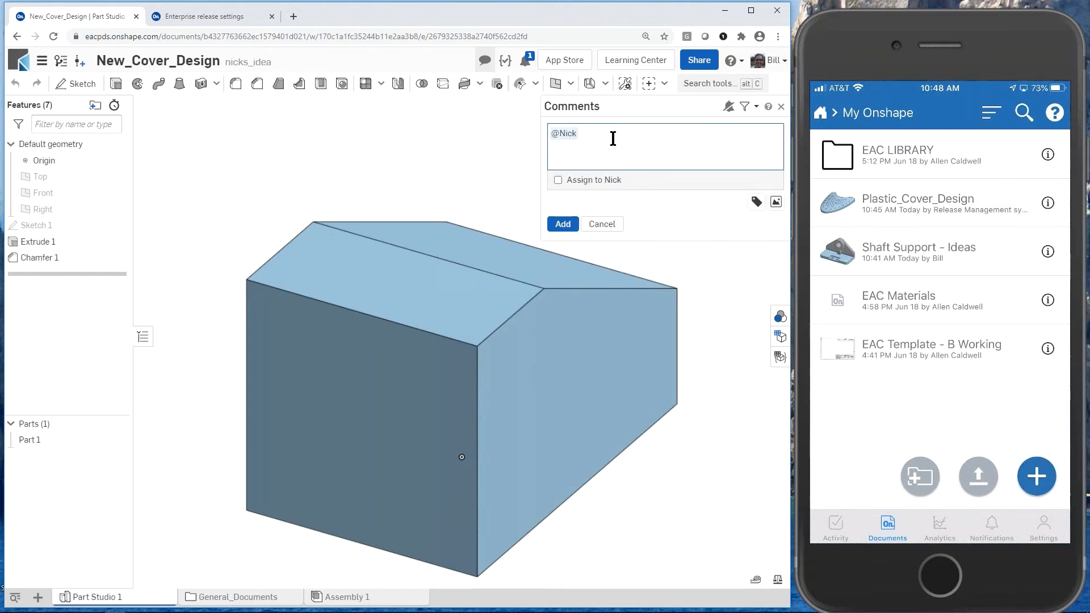
Write "can you develope a cover?" after the mention in the comment.
text(can )
text(you)
text( se)
text(velope a)
text(cover)
key(BackSpace)
key(BackSpace)
key(BackSpace)
key(BackSpace)
key(BackSpace)
text(cover?)
Correct the misspelled word to "develop" and post the comment assigned to the mentioned colleague, sharing the document with them.
click(559, 180)
double_click(625, 135)
right_click(625, 135)
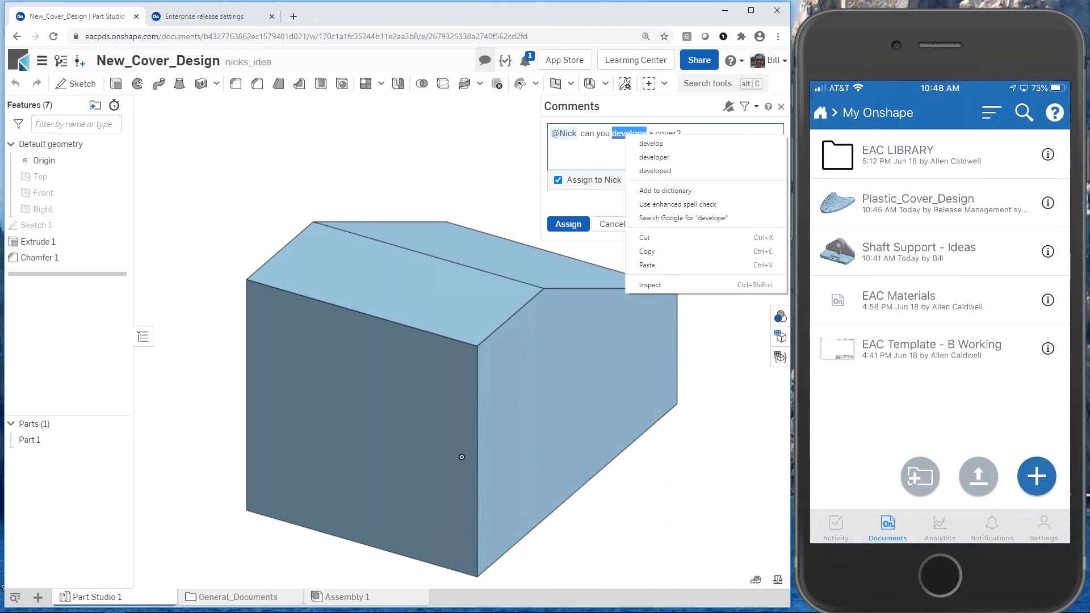
click(640, 145)
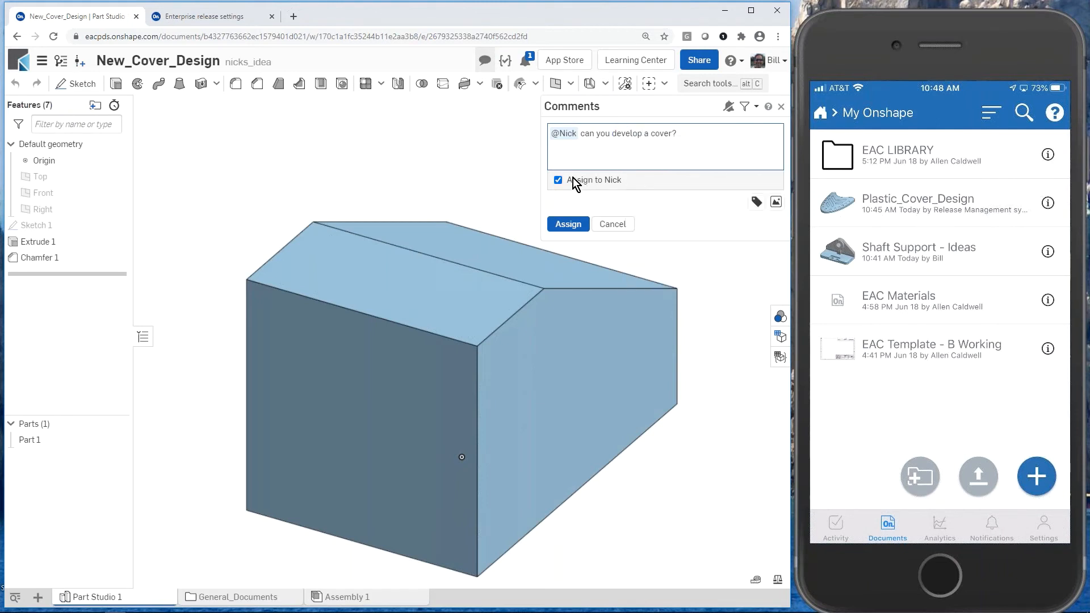
click(574, 224)
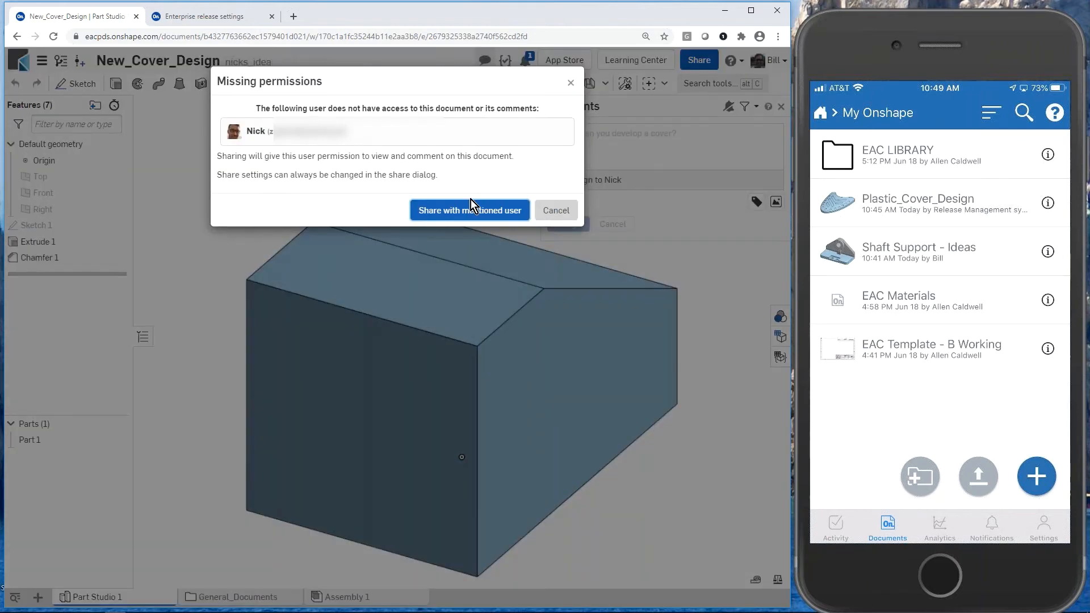
click(464, 210)
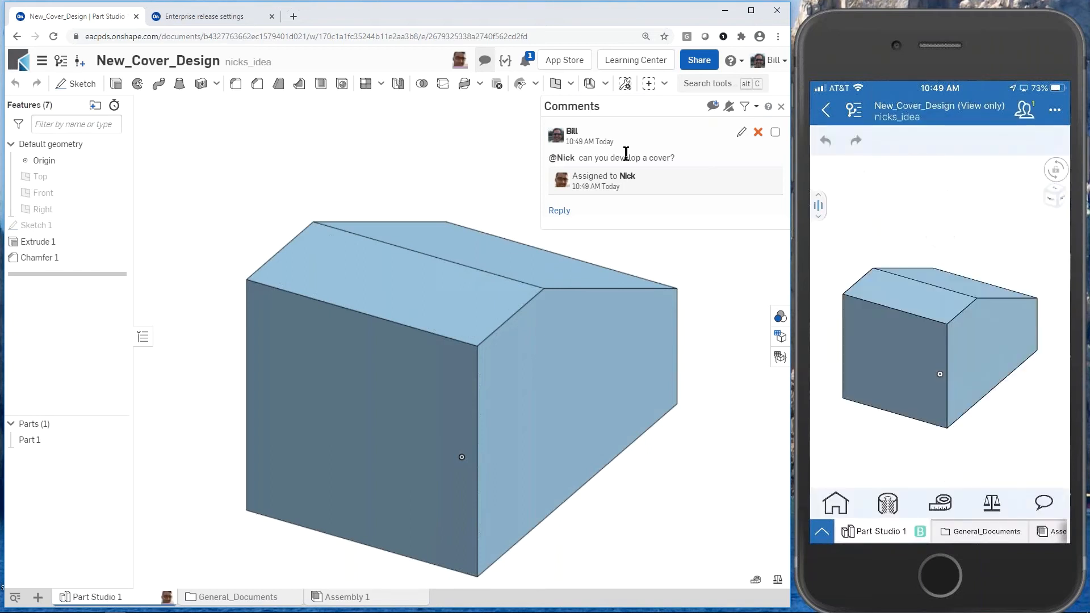
Change the colleague's permission on New_Cover_Design to Can edit in the share settings.
mouse_move(363, 317)
right_down()
mouse_move(392, 320)
mouse_move(398, 303)
mouse_move(361, 305)
mouse_move(349, 270)
mouse_move(363, 307)
right_up()
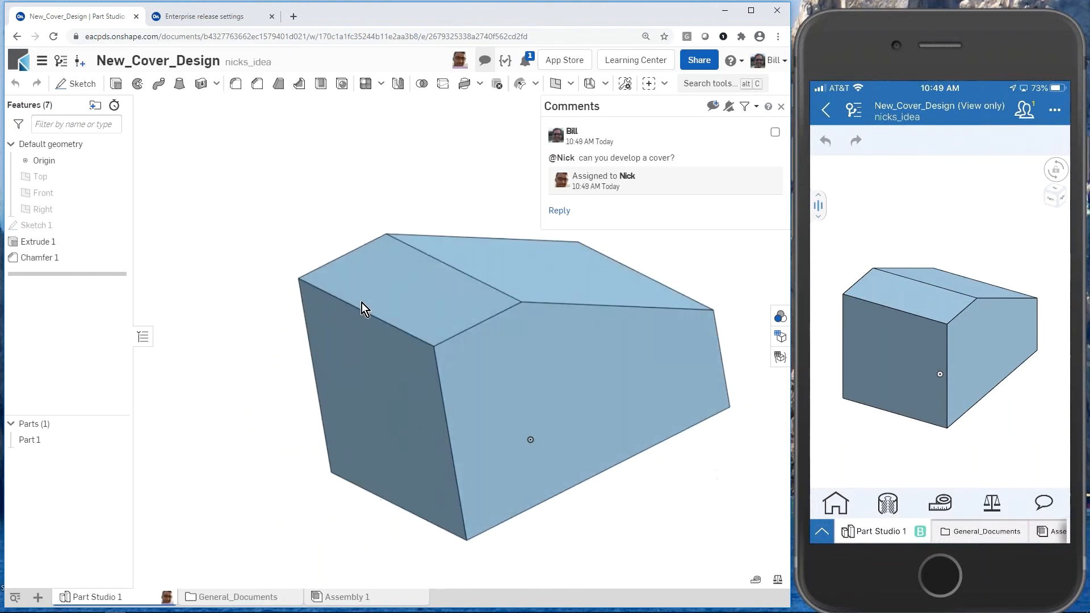
right_drag(292, 343, 414, 343)
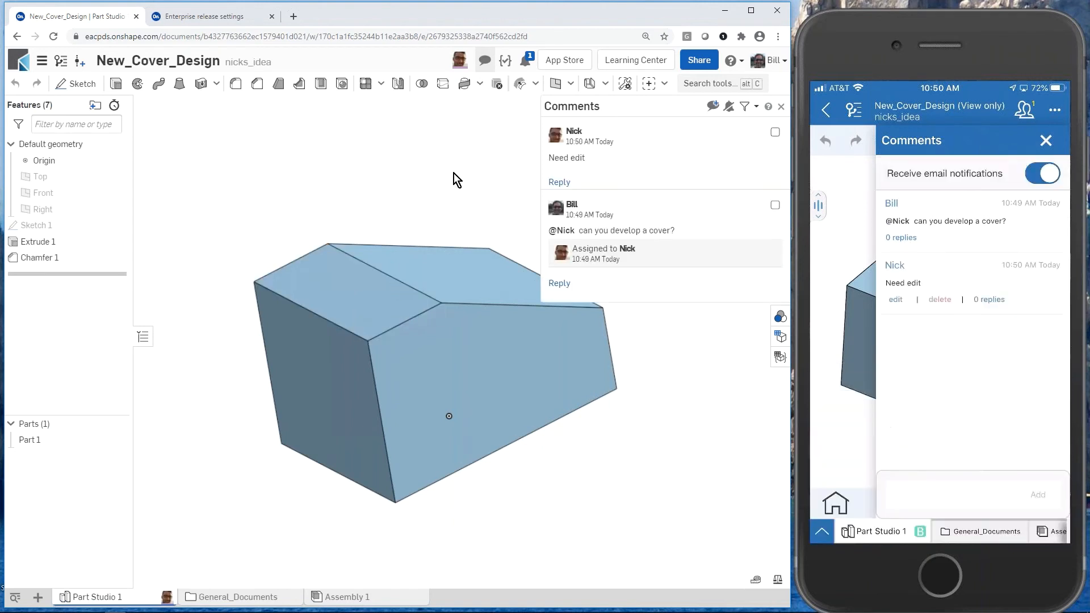
click(697, 61)
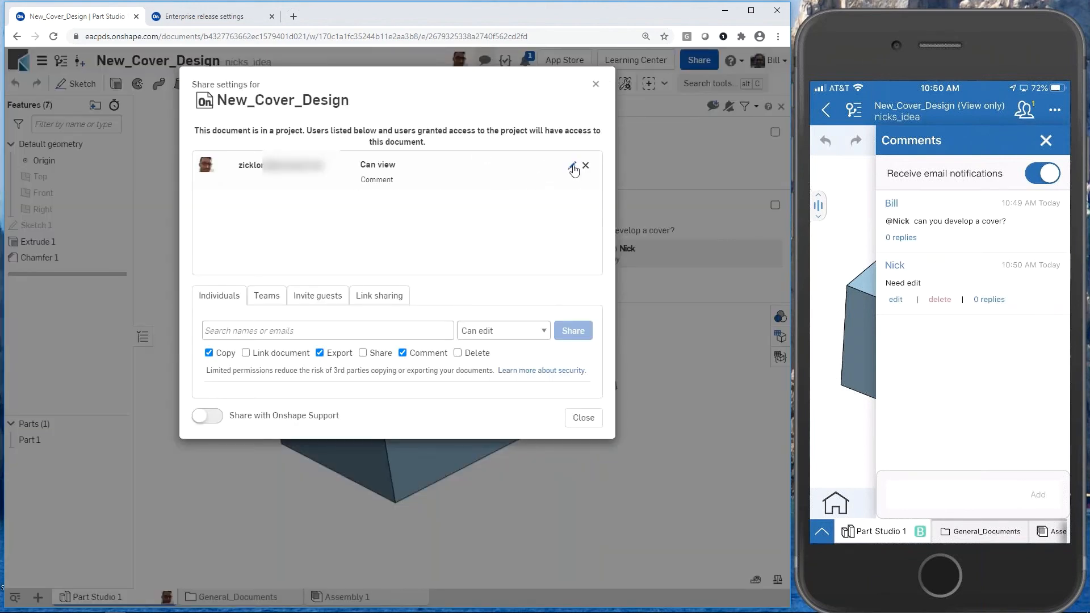
click(573, 167)
click(527, 169)
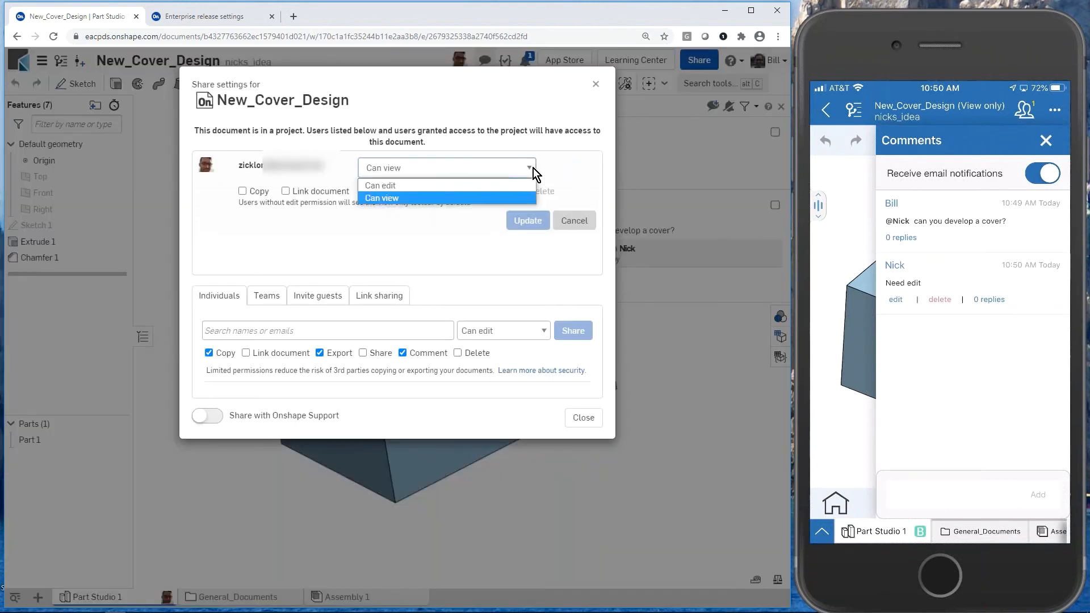
click(482, 185)
click(544, 218)
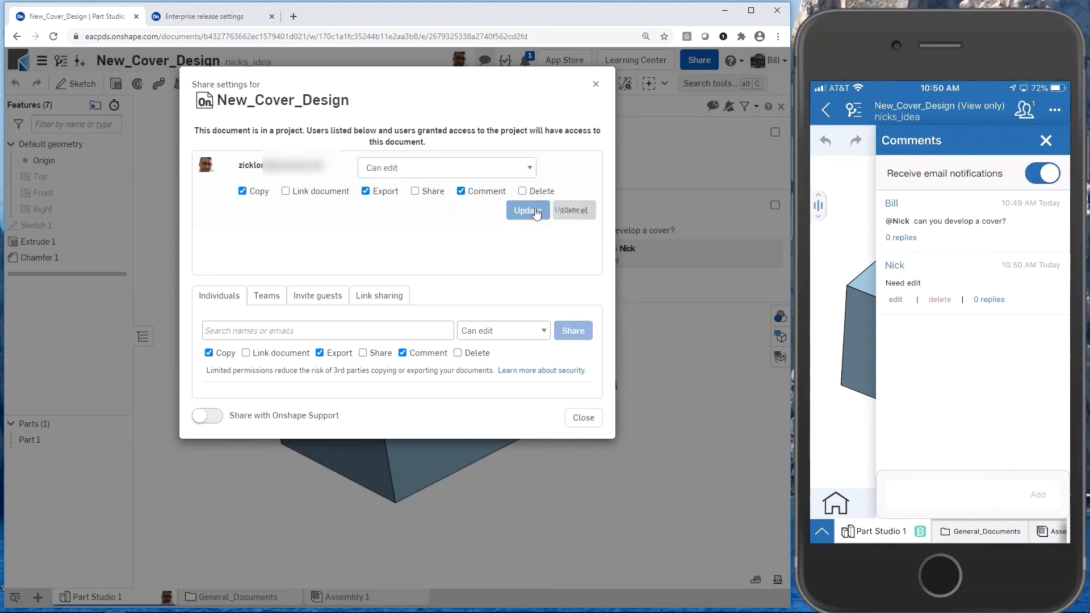
click(583, 418)
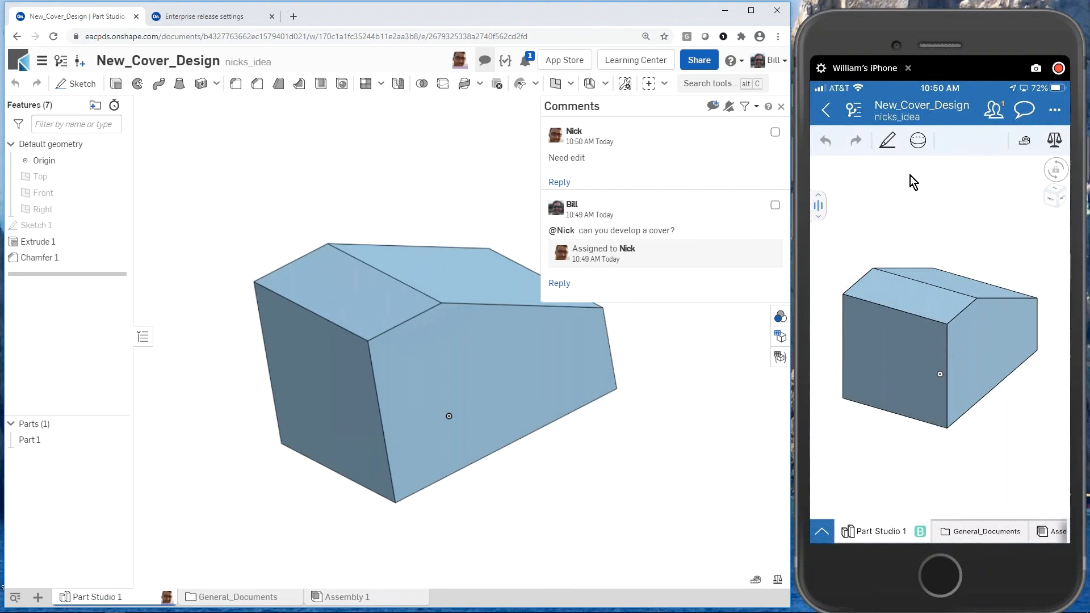
Close the comments, switch New_Cover_Design to the Main workspace and open the notifications.
click(781, 108)
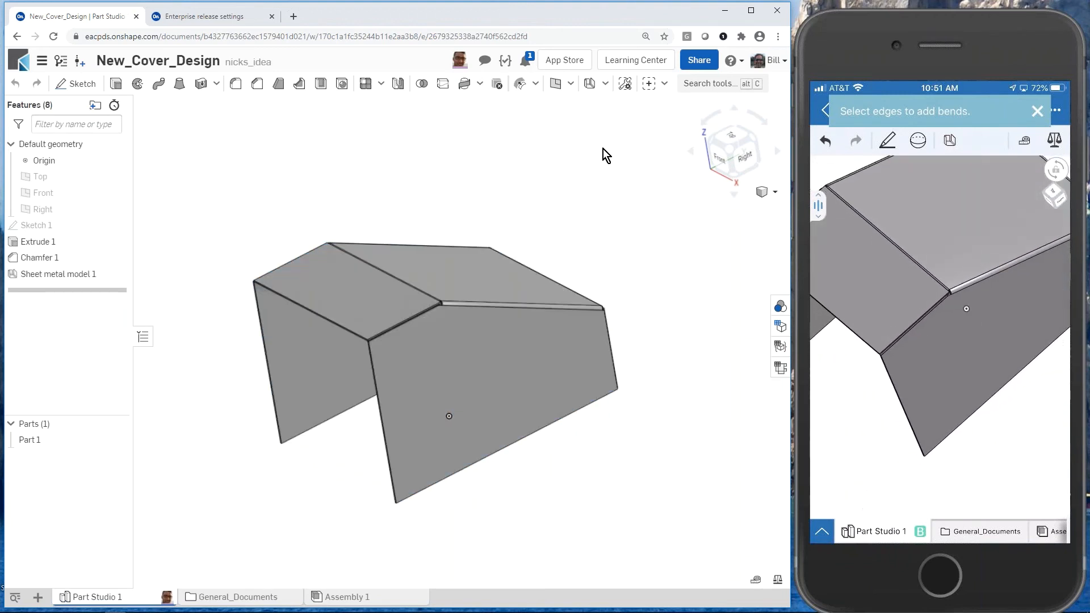
click(62, 62)
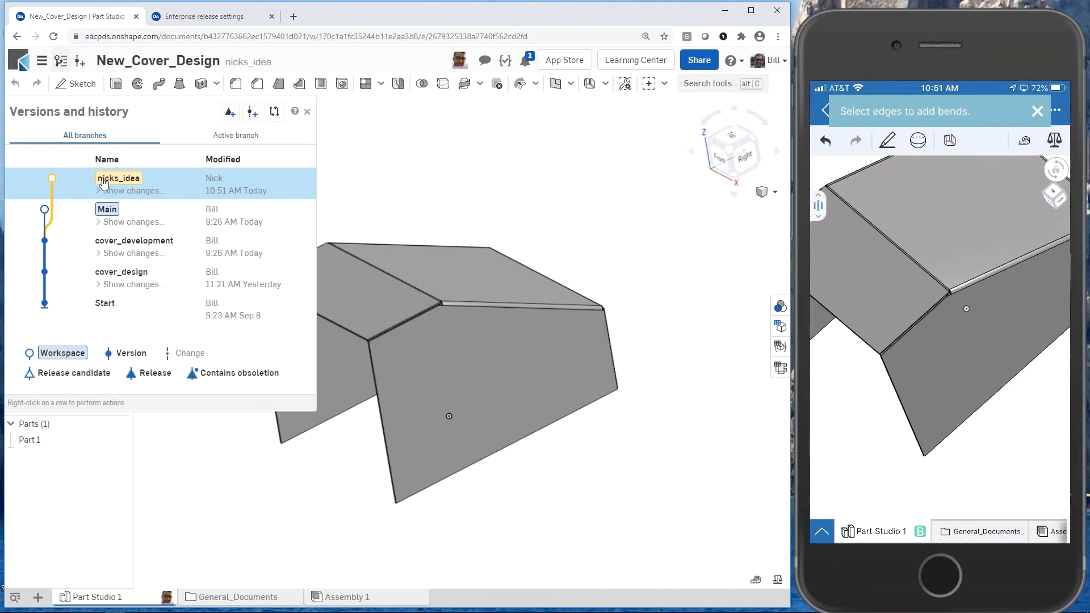
click(109, 215)
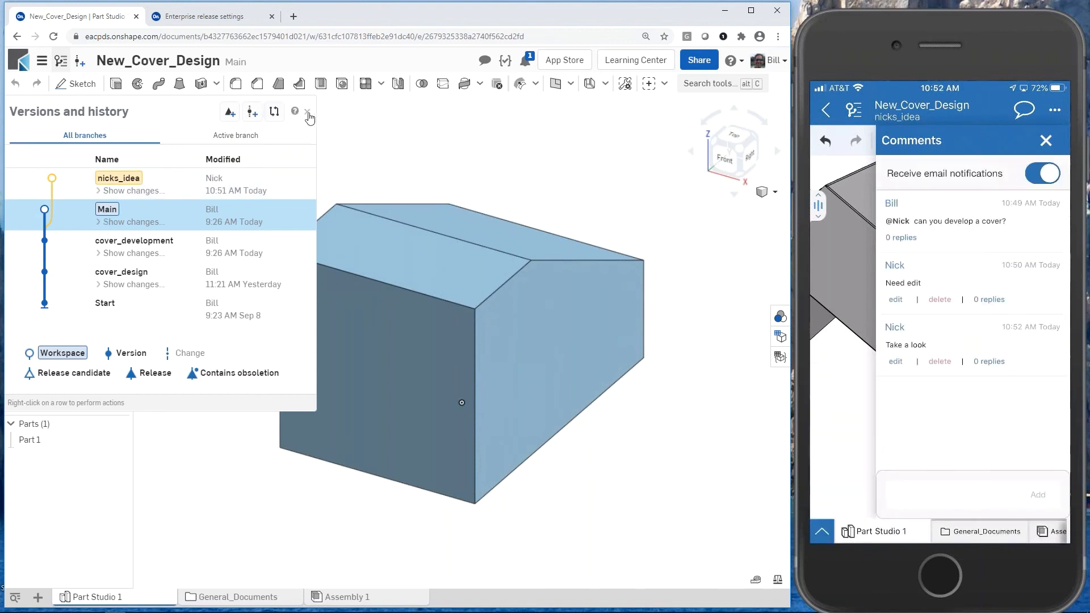
click(308, 114)
click(525, 62)
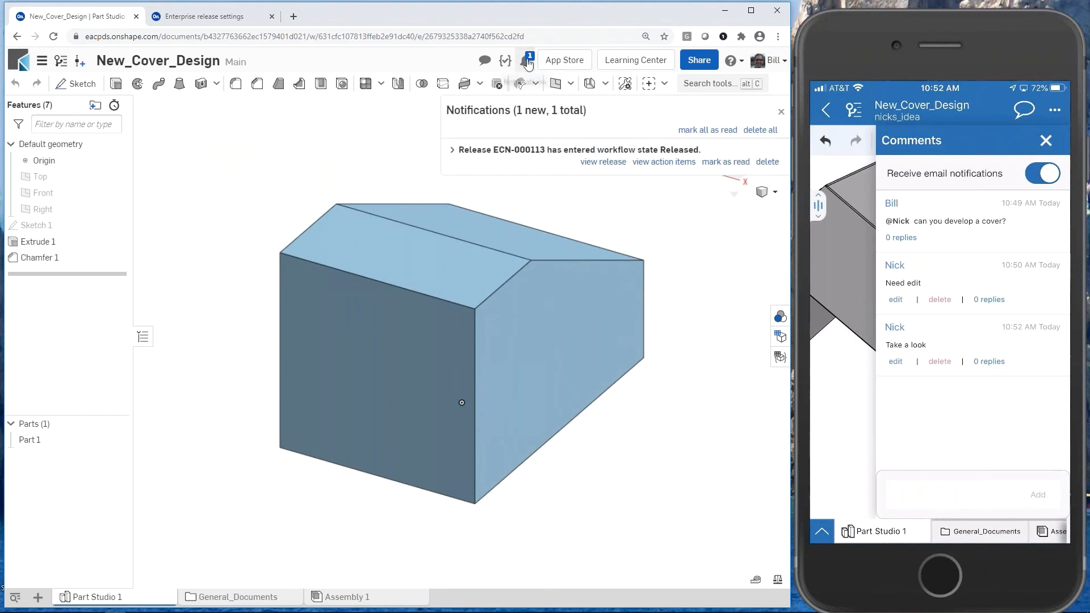
Close the notifications and open the colleague's branch of New_Cover_Design to examine the sheet metal cover from several angles.
click(527, 63)
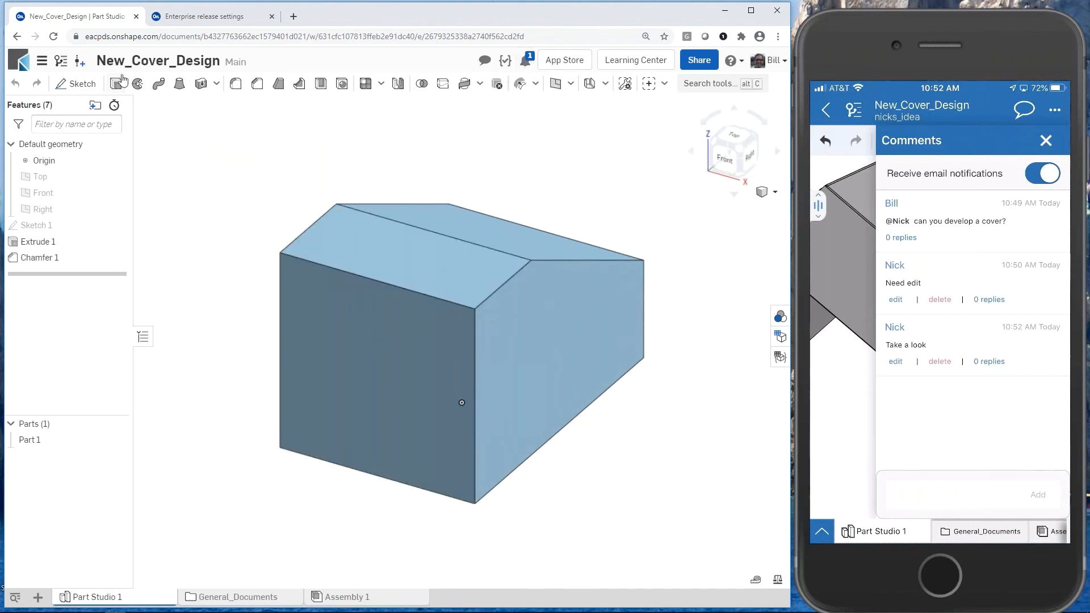
click(62, 63)
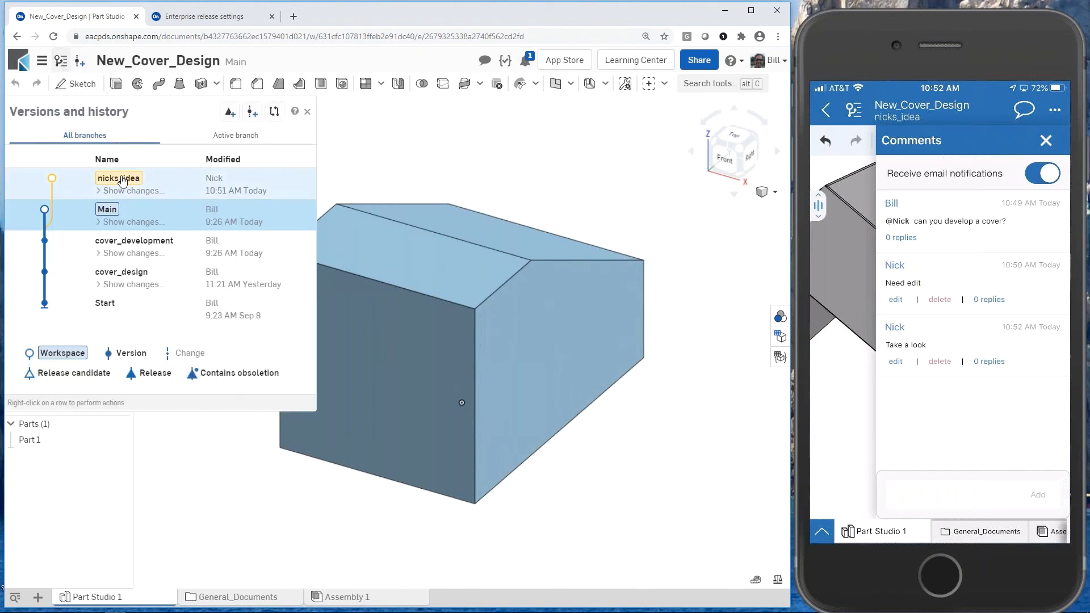
double_click(122, 181)
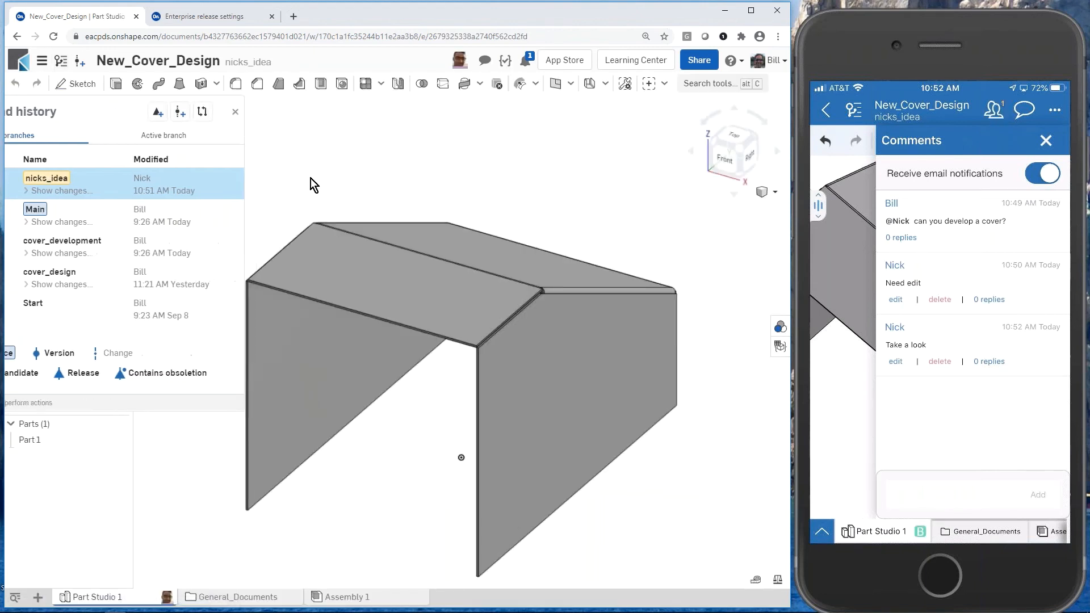
scroll(339, 351, down, 4)
mouse_move(394, 347)
right_down()
mouse_move(332, 366)
mouse_move(395, 338)
right_up()
scroll(390, 334, up, 4)
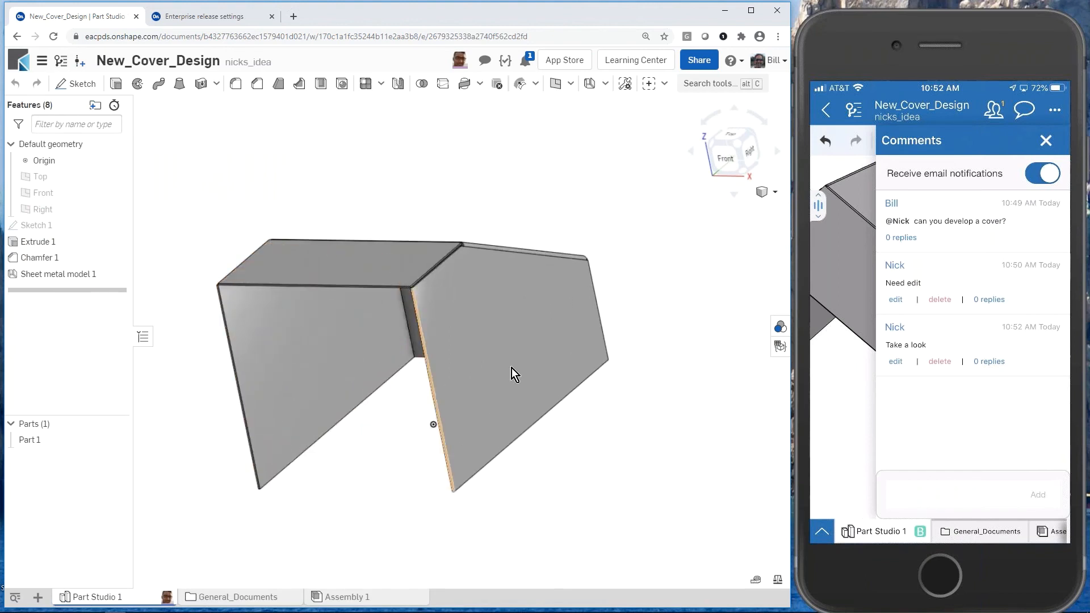
click(781, 347)
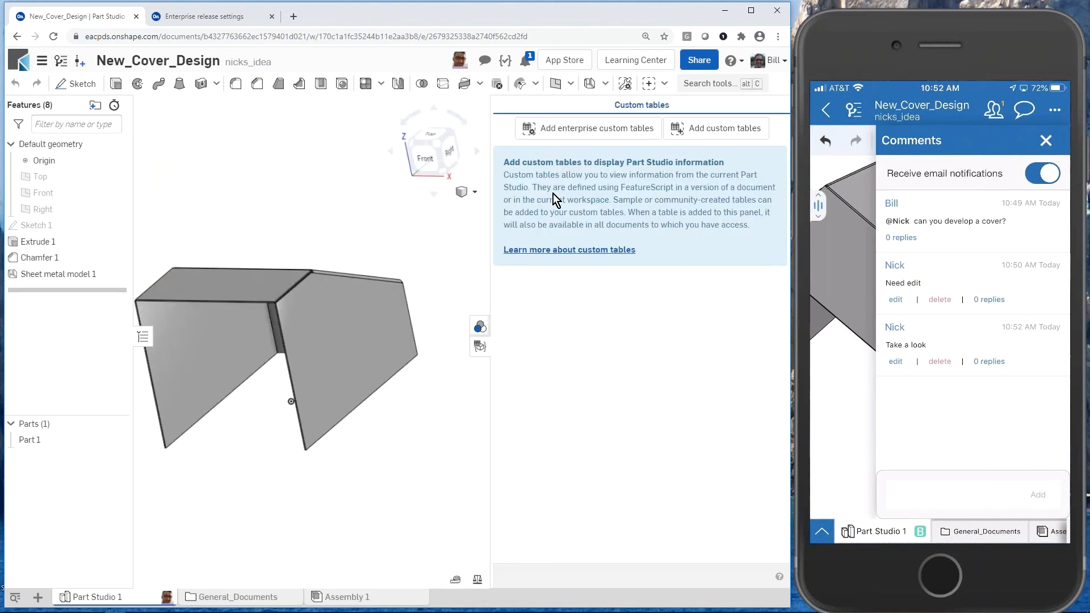
click(480, 352)
mouse_move(366, 309)
right_down()
mouse_move(396, 319)
mouse_move(376, 311)
right_up()
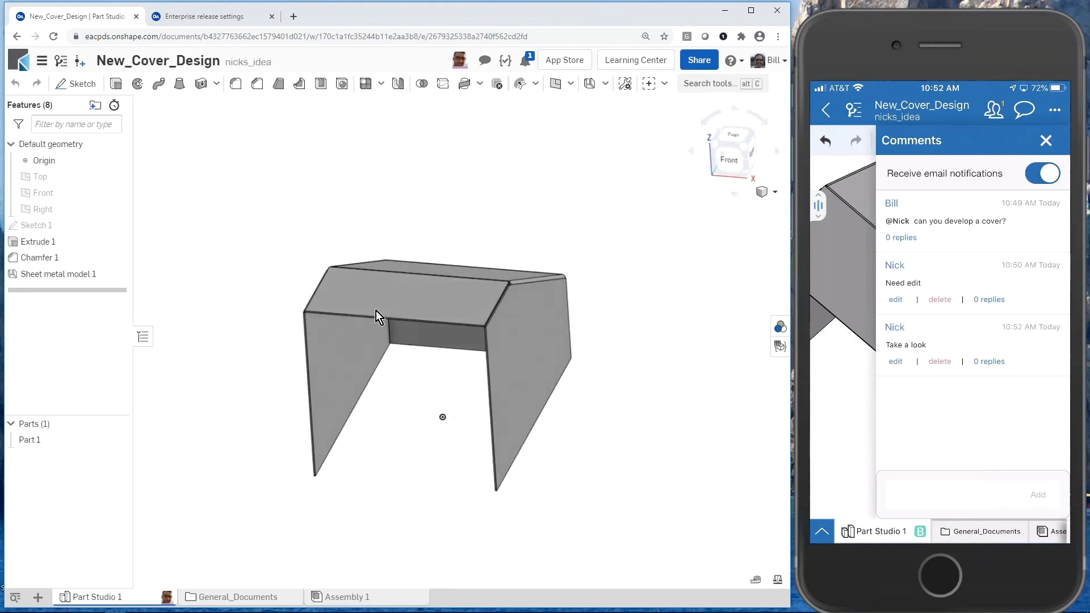
Switch back to the Main workspace, merge the colleague's branch into it and close the version history.
click(61, 62)
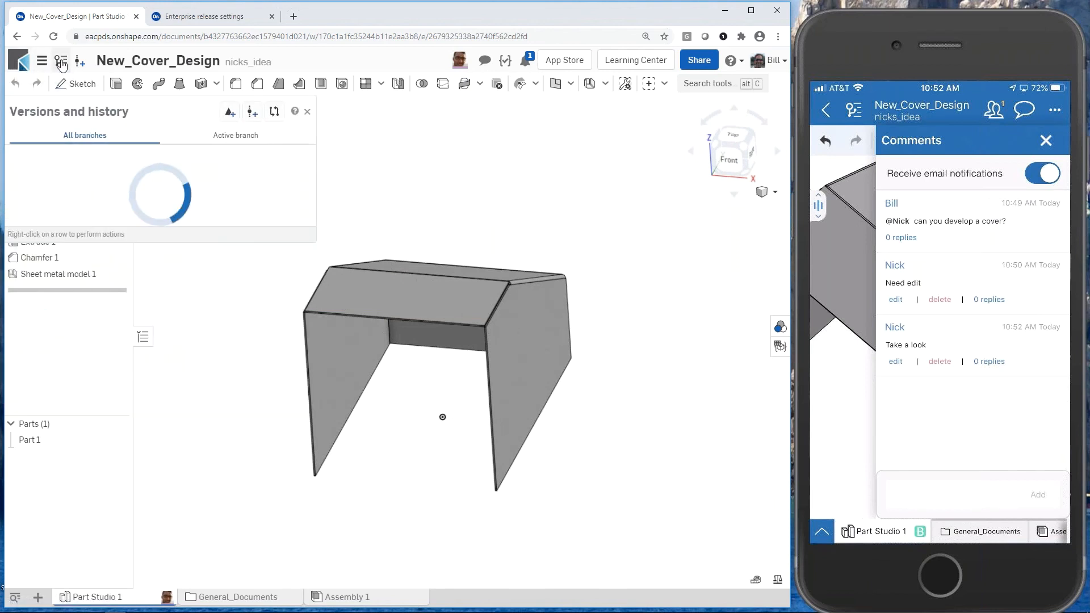
click(112, 213)
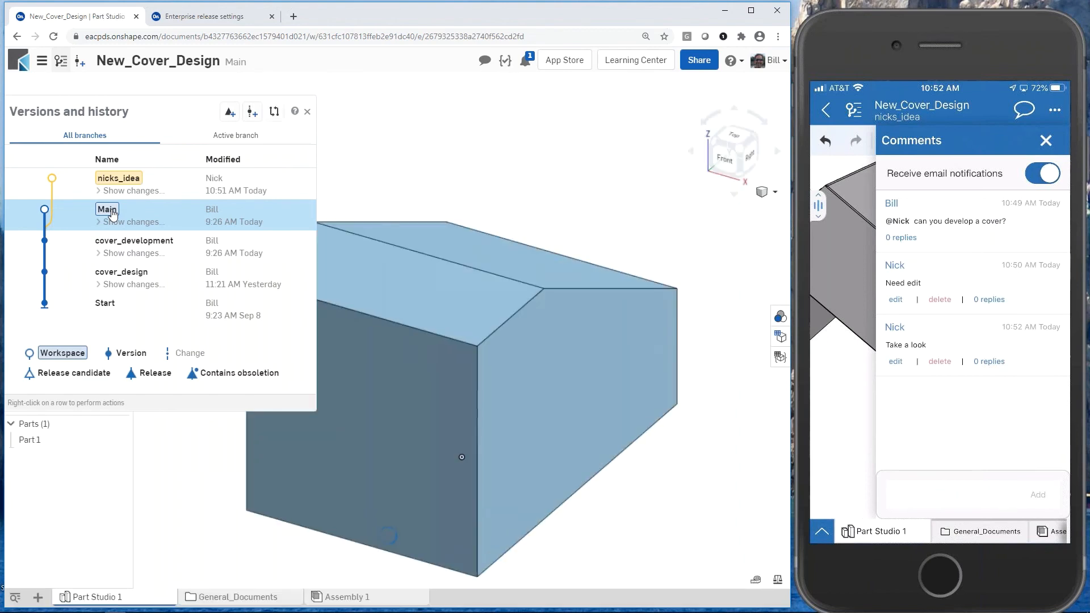
right_click(114, 180)
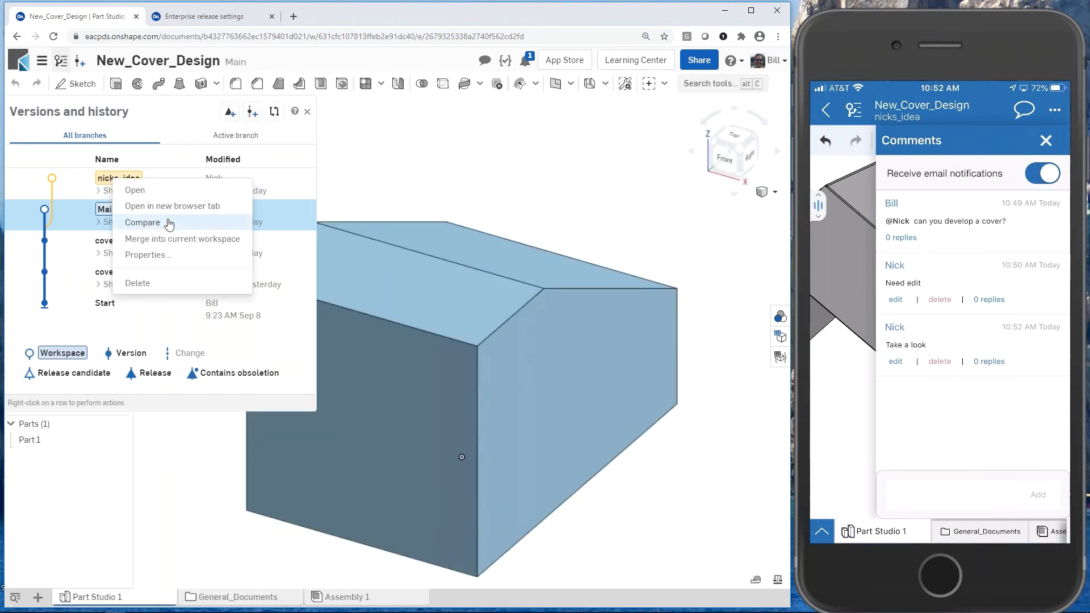
click(174, 239)
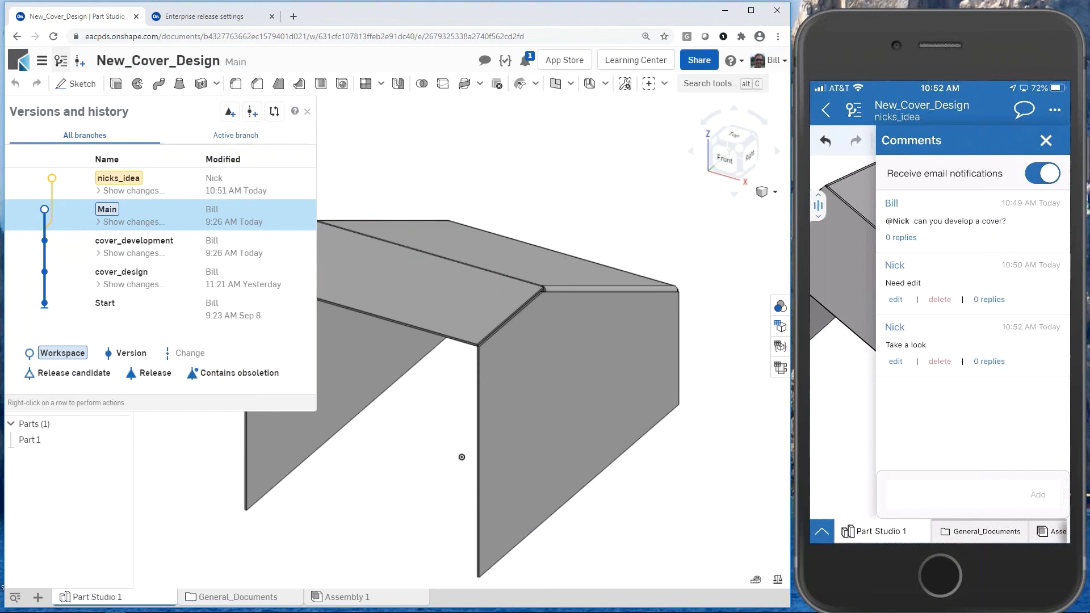
click(307, 111)
Inspect the merged cover in Main and show its sheet metal bend table with the flat pattern.
right_drag(365, 335, 398, 332)
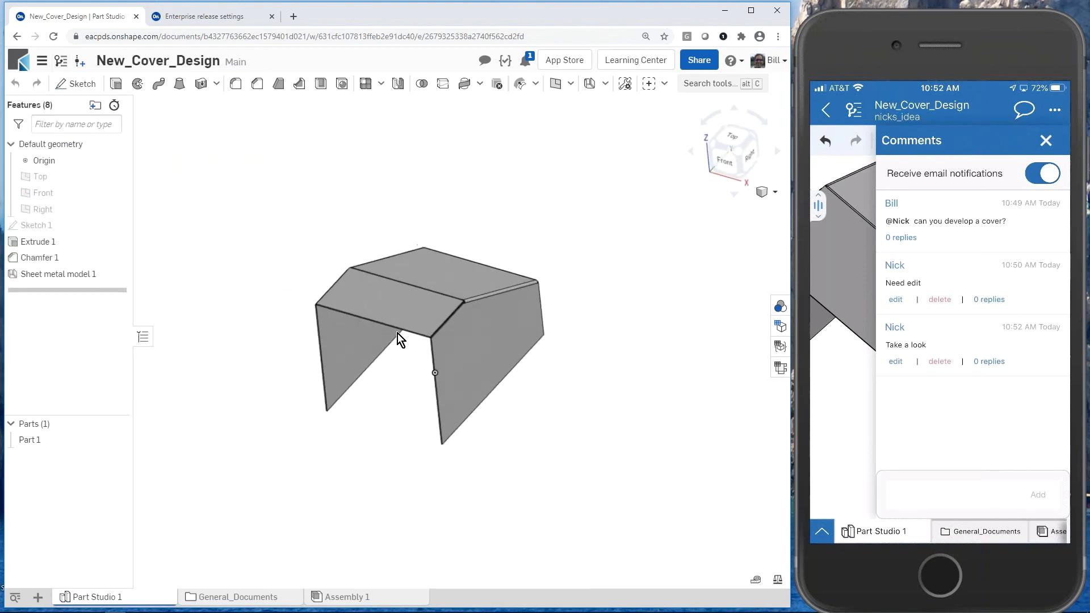
scroll(420, 302, up, 3)
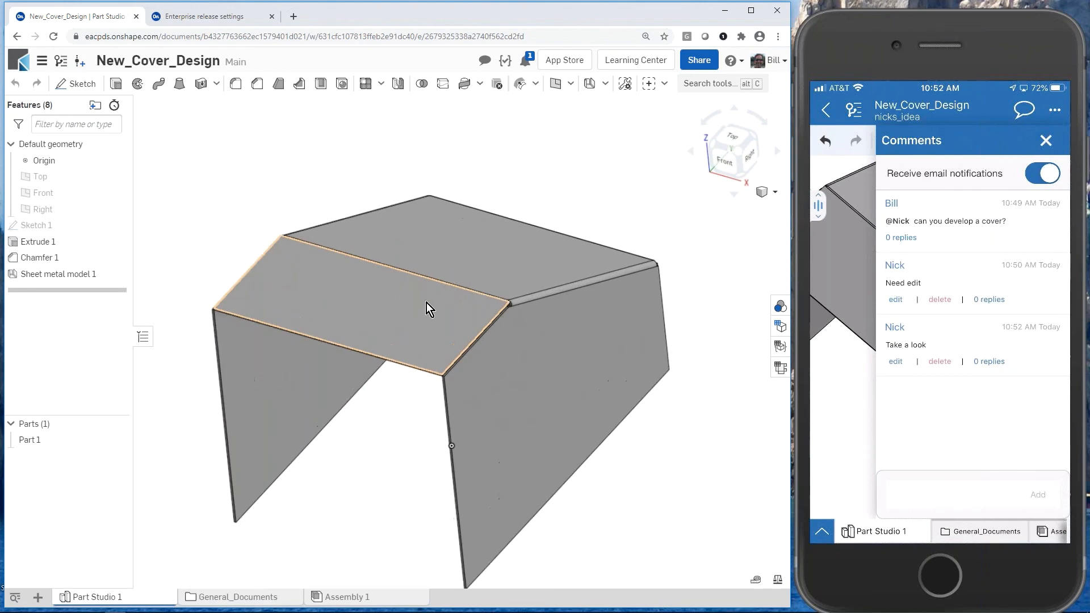
click(781, 368)
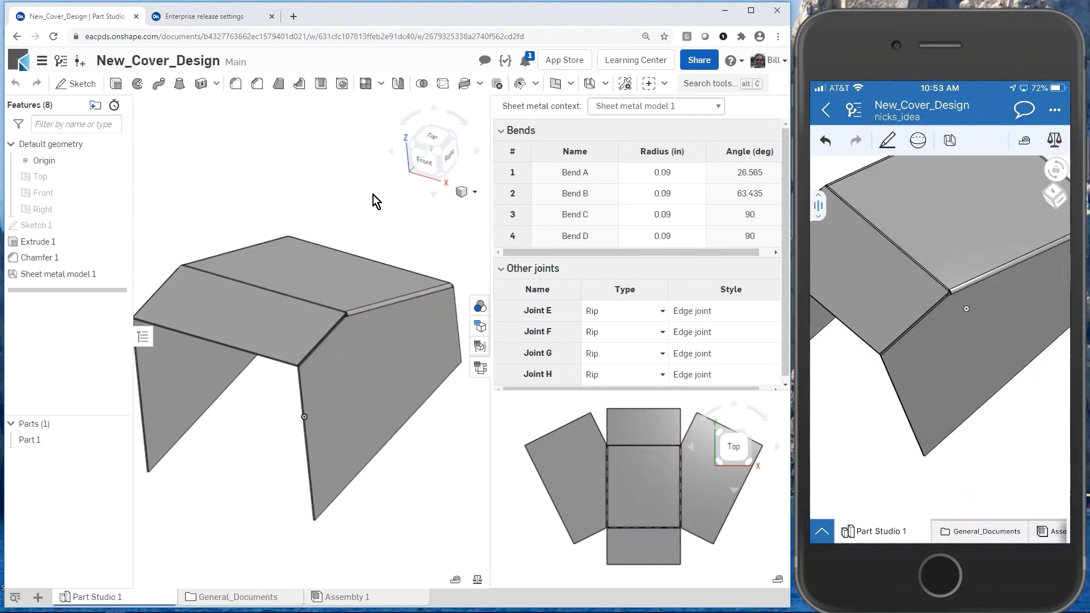
right_drag(322, 356, 341, 367)
scroll(327, 377, up, 2)
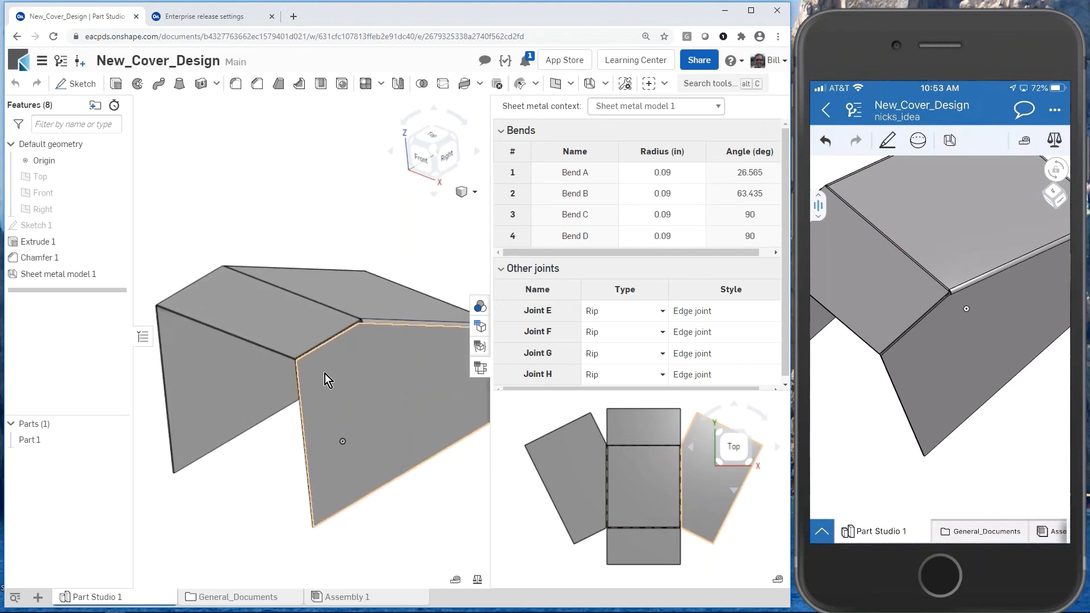